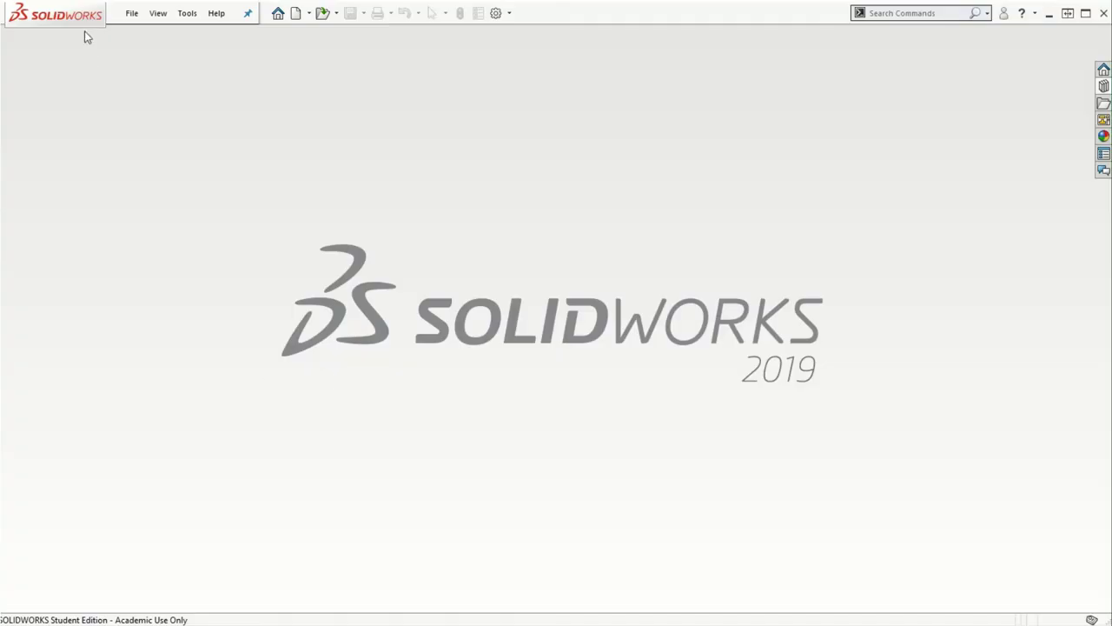
Step: Create a new part document and set its unit system to IPS (inch, pound, second)
{"action": "left_click", "coordinate": [131, 13]}
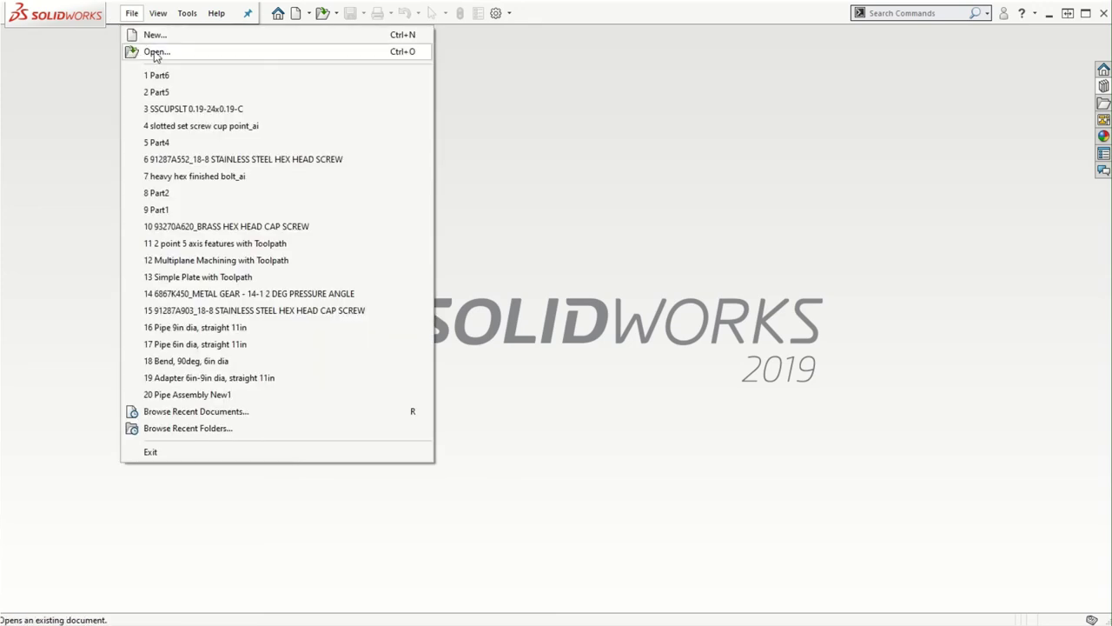
{"action": "left_click", "coordinate": [154, 32]}
{"action": "left_click", "coordinate": [643, 509]}
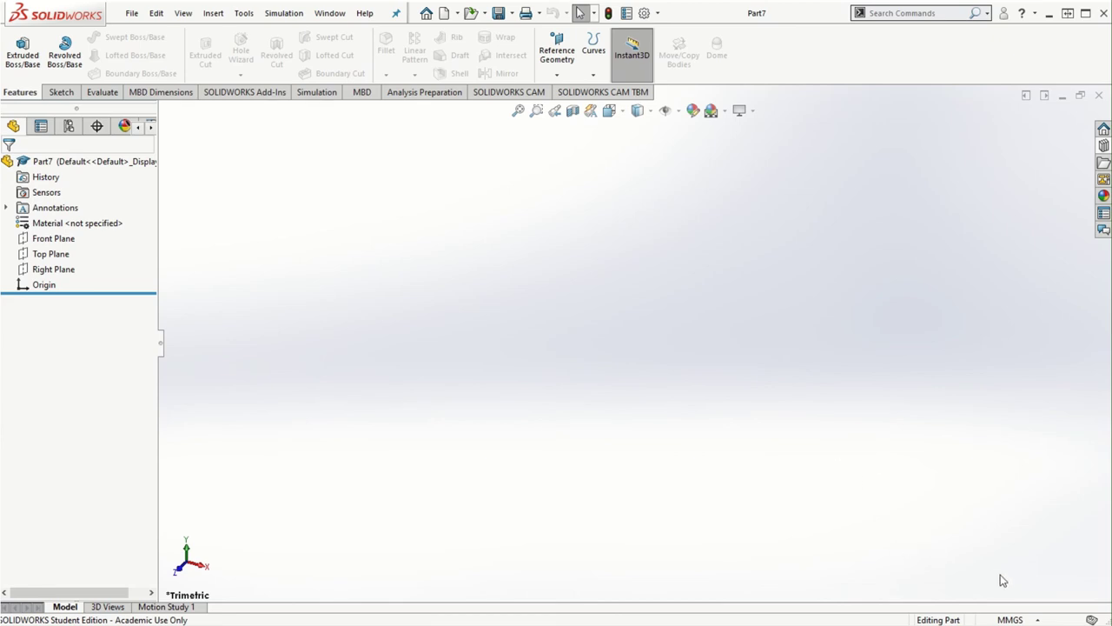
{"action": "left_click", "coordinate": [1010, 620]}
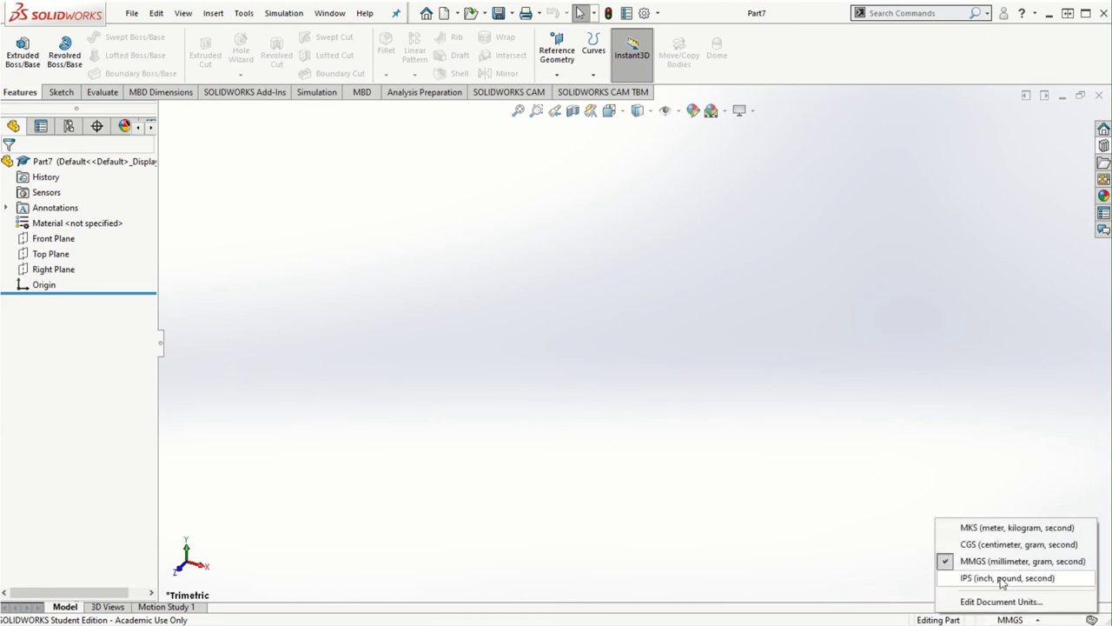
{"action": "left_click", "coordinate": [1004, 578]}
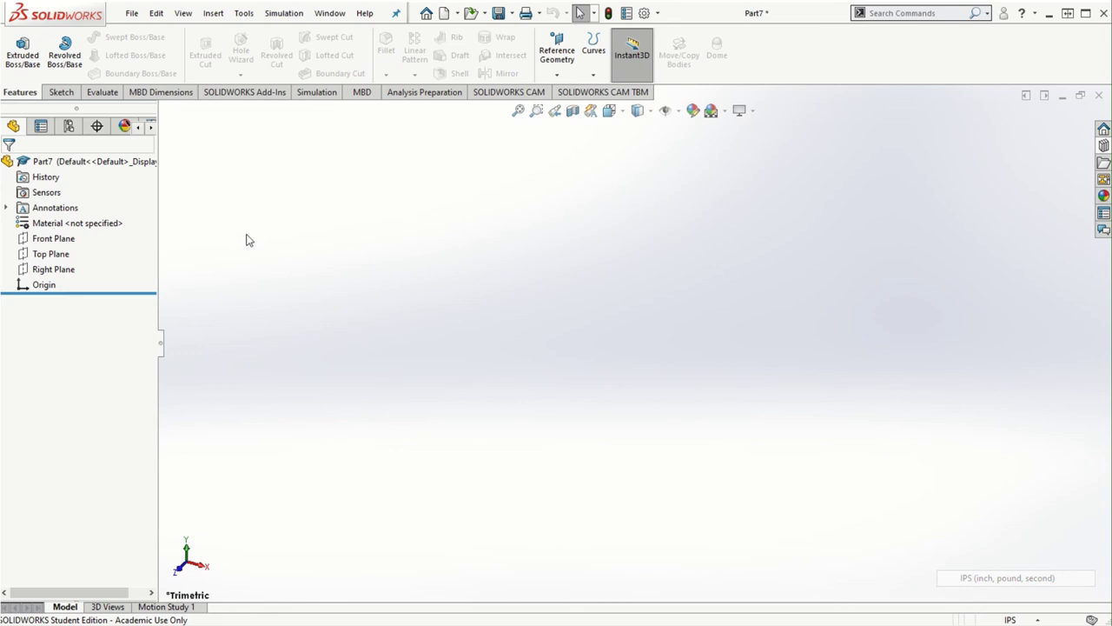
Step: Sketch a center rectangle about 3.9 in high on the Top Plane, centred on the origin
{"action": "left_click", "coordinate": [45, 254]}
{"action": "left_click", "coordinate": [46, 233]}
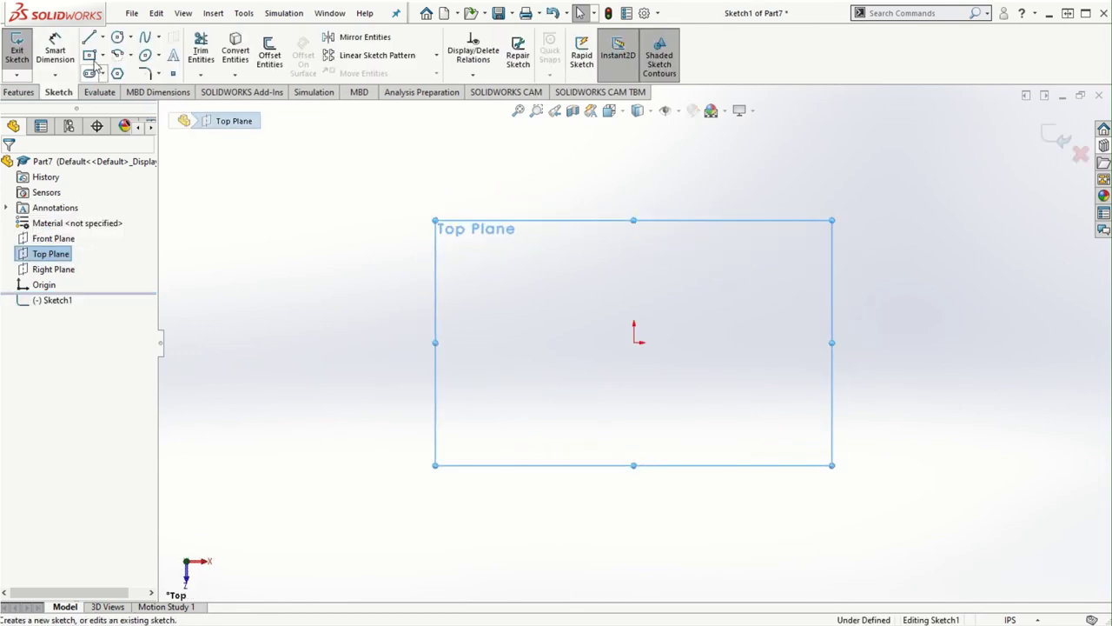
{"action": "left_click", "coordinate": [90, 56]}
{"action": "left_click", "coordinate": [634, 341]}
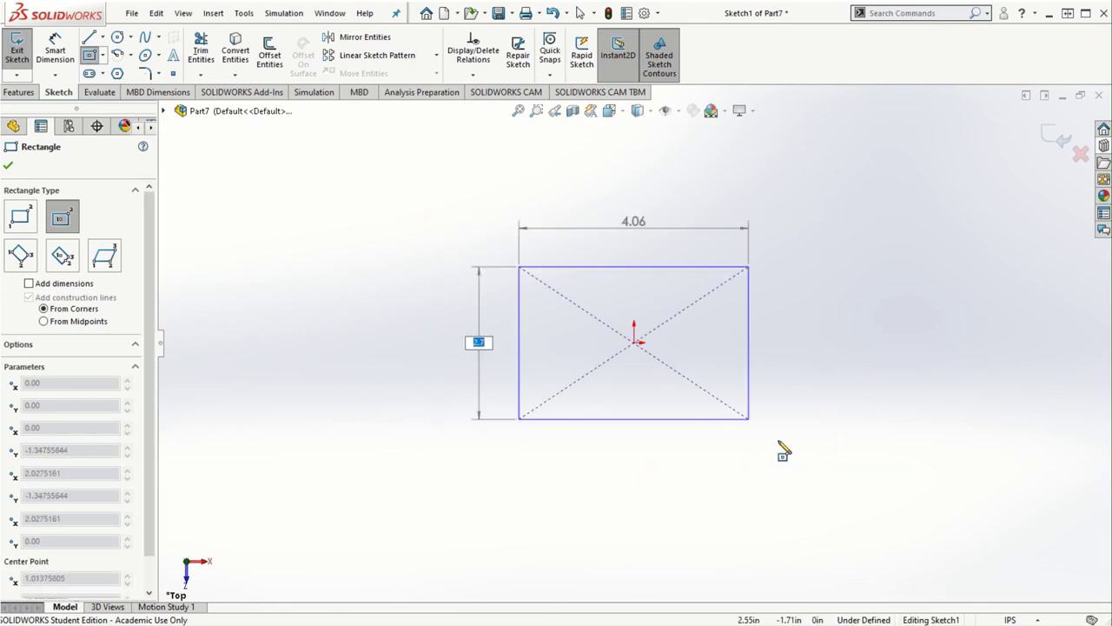
{"action": "left_click", "coordinate": [770, 451]}
Step: Dimension the rectangle's height and width to 1.5 in each
{"action": "right_click_drag", "start_coordinate": [869, 464], "coordinate": [923, 372]}
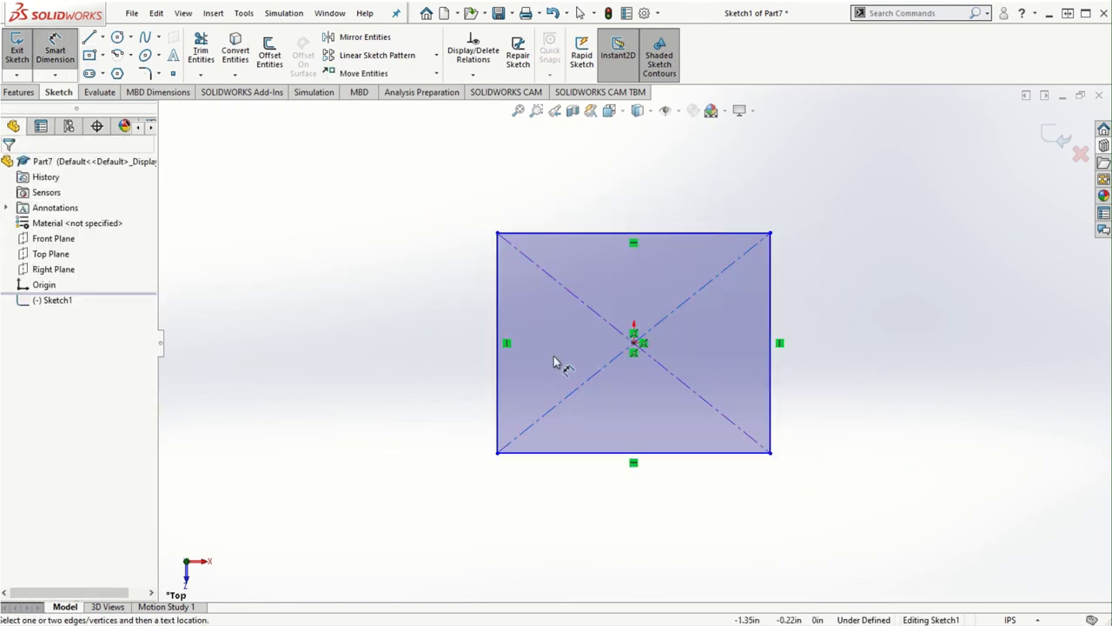
{"action": "left_click", "coordinate": [498, 375]}
{"action": "left_click", "coordinate": [445, 357]}
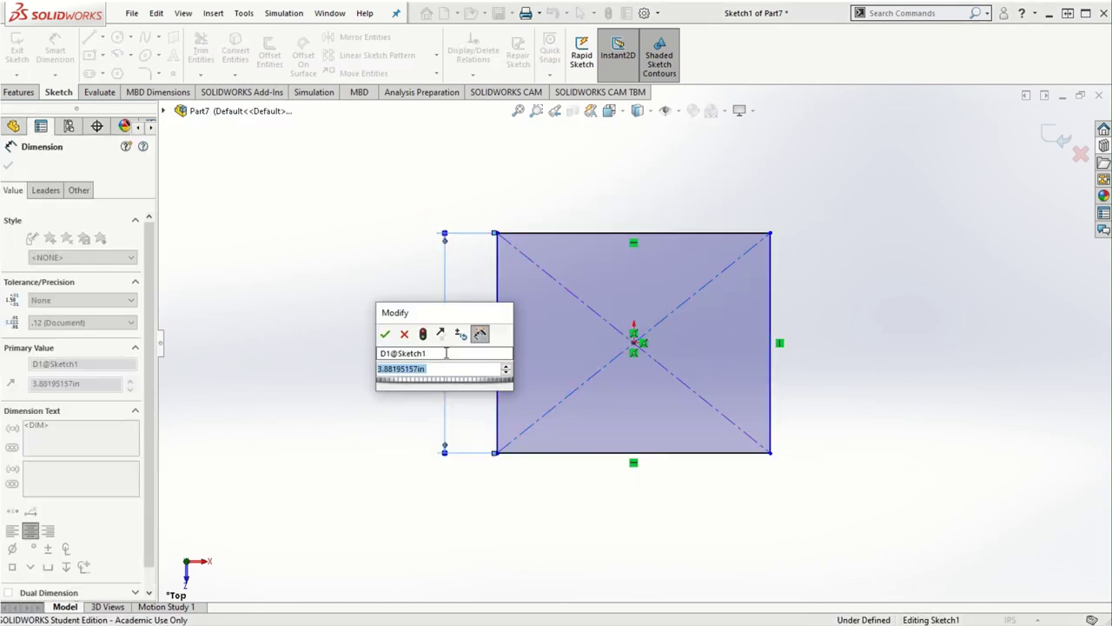
{"action": "type", "text": "1.5"}
{"action": "key", "text": "Return"}
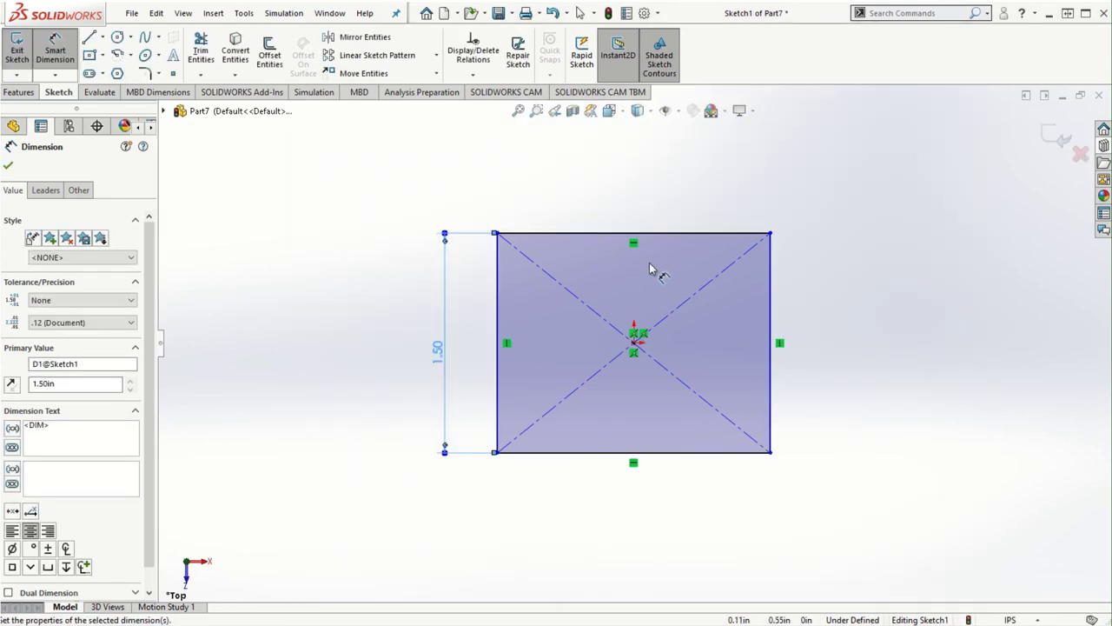
{"action": "left_click", "coordinate": [659, 239]}
{"action": "left_click", "coordinate": [623, 193]}
{"action": "type", "text": "1.5"}
{"action": "key", "text": "Return"}
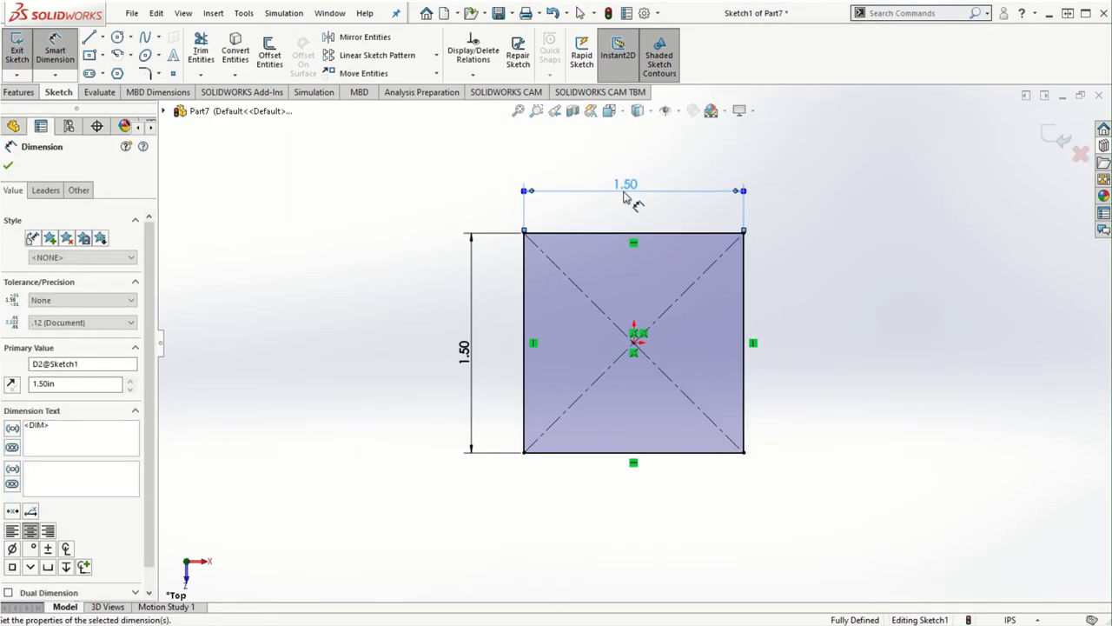
{"action": "left_click", "coordinate": [9, 165]}
Step: Extrude the square sketch as a blind boss 0.5 in deep
{"action": "left_click", "coordinate": [19, 91]}
{"action": "left_click", "coordinate": [22, 53]}
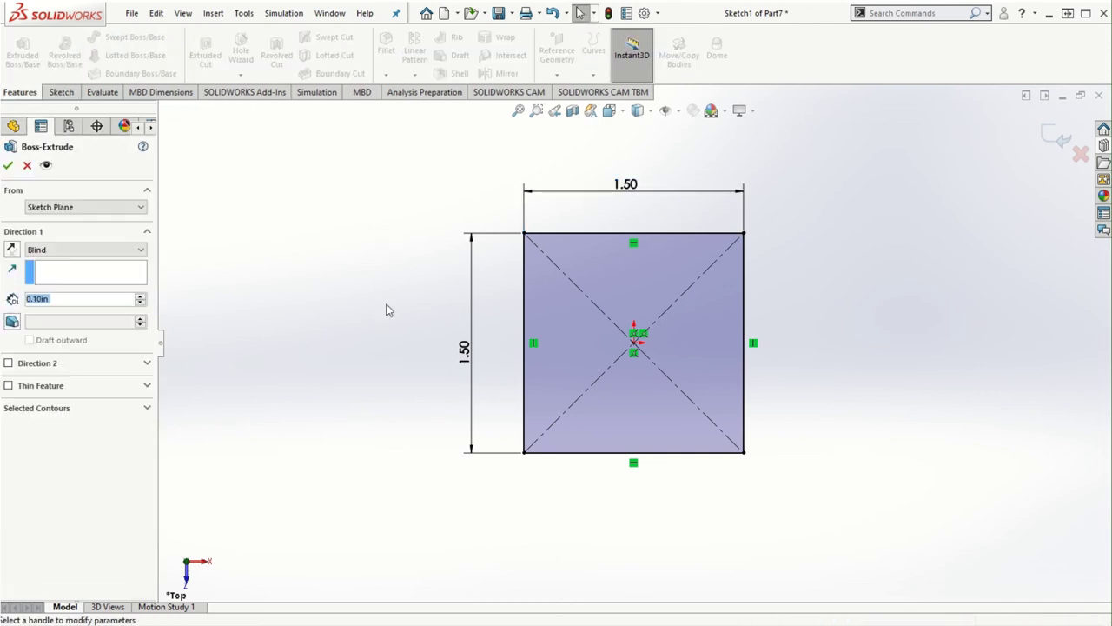
{"action": "type", "text": "0.5"}
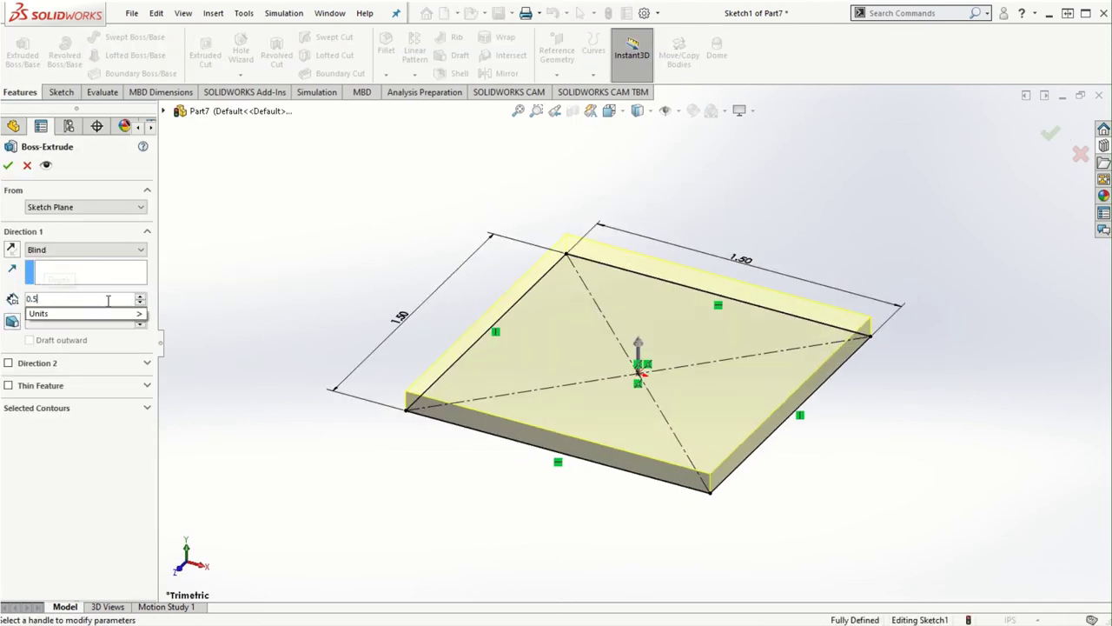
{"action": "key", "text": "Return"}
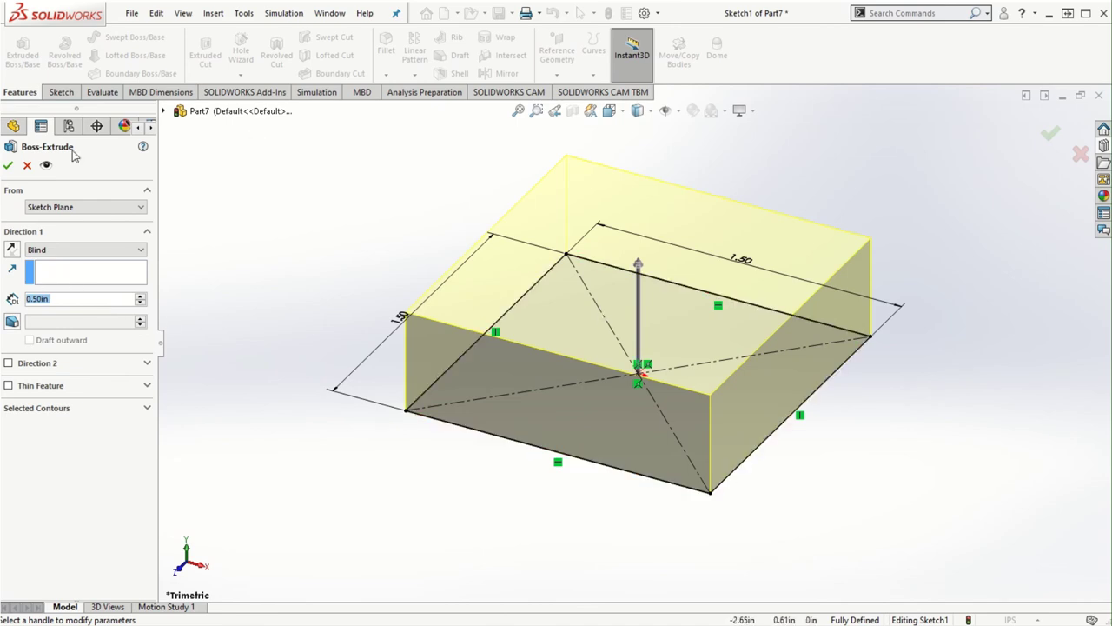
{"action": "left_click", "coordinate": [8, 165]}
Step: Add a 7/16 ANSI Inch plain drilled hole, Through All, at the centre of the block's top face with the Hole Wizard
{"action": "middle_click_drag", "start_coordinate": [707, 219], "coordinate": [696, 250]}
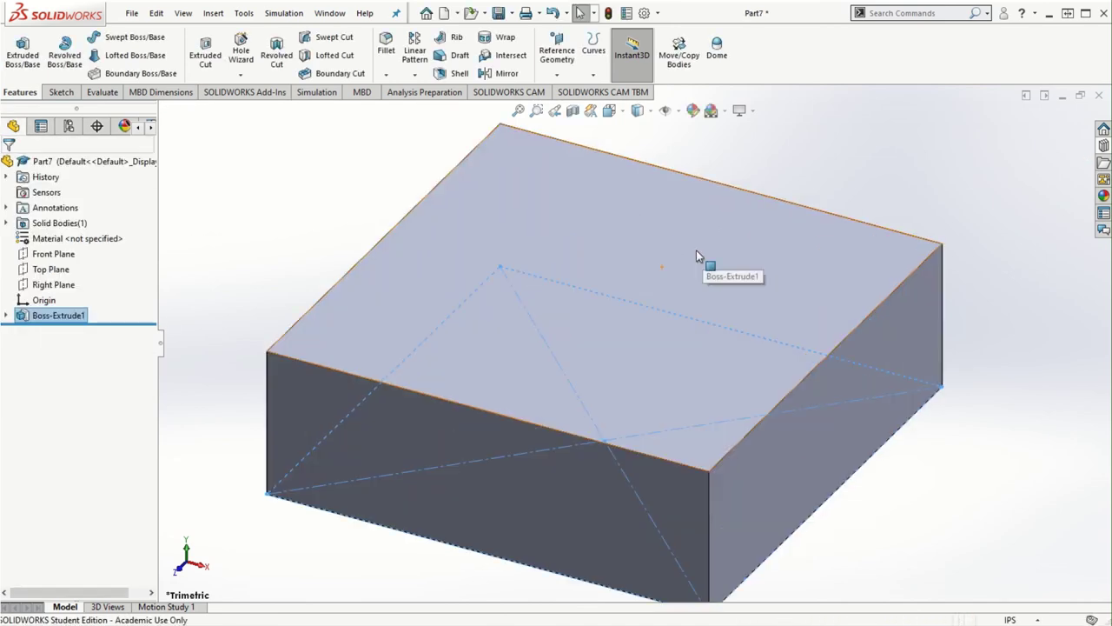
{"action": "middle_click_drag", "start_coordinate": [794, 392], "coordinate": [887, 425]}
{"action": "left_click", "coordinate": [886, 425]}
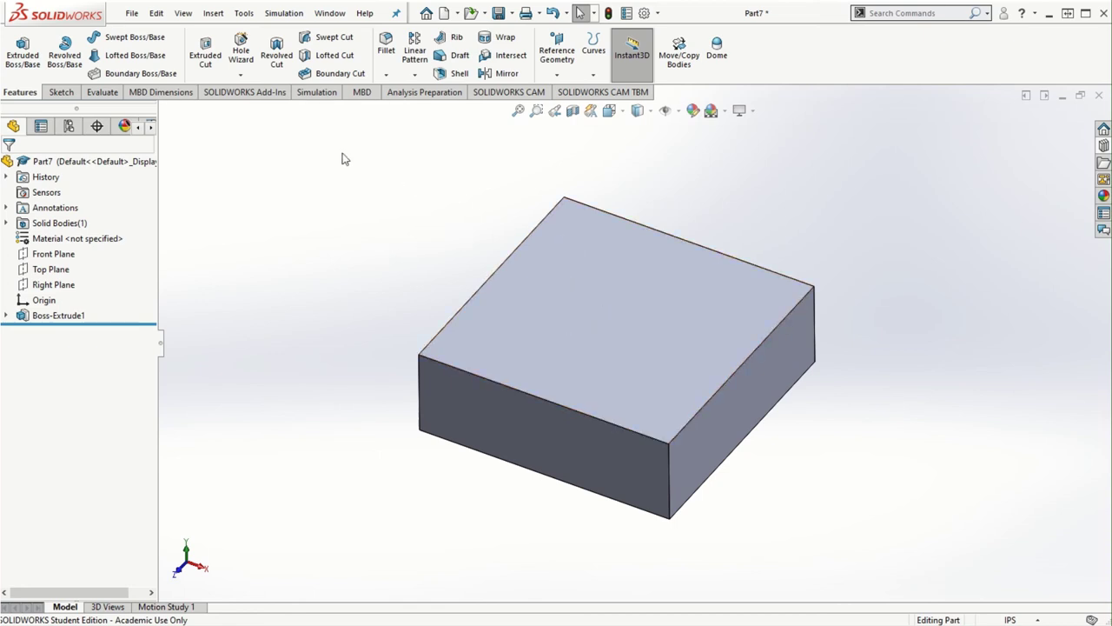
{"action": "left_click", "coordinate": [241, 50]}
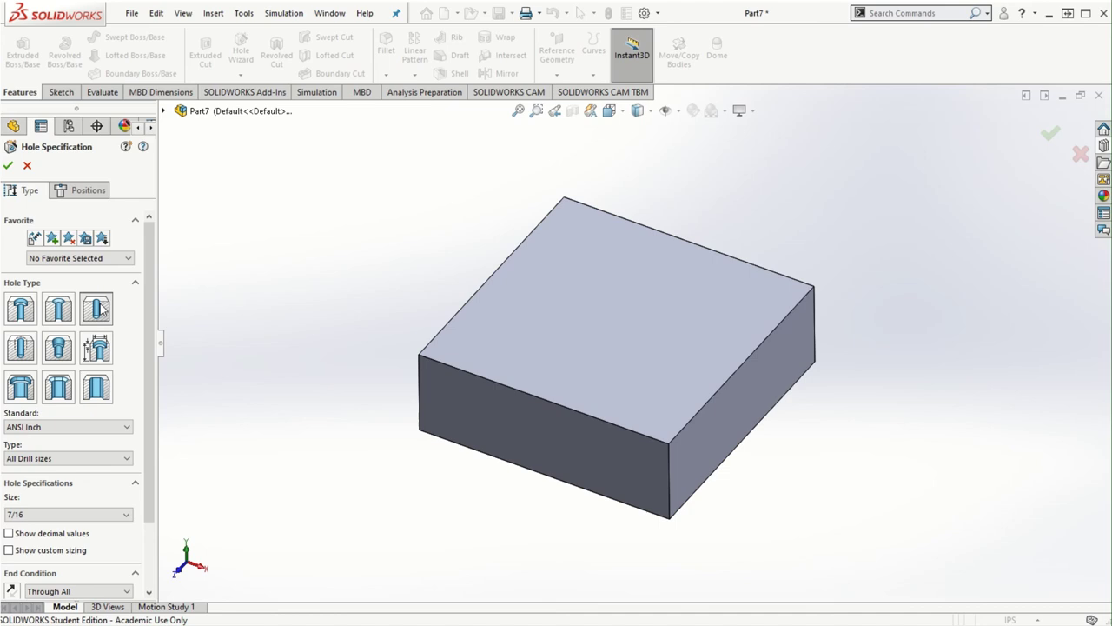
{"action": "left_click", "coordinate": [98, 315]}
{"action": "left_click_drag", "start_coordinate": [146, 334], "coordinate": [144, 398]}
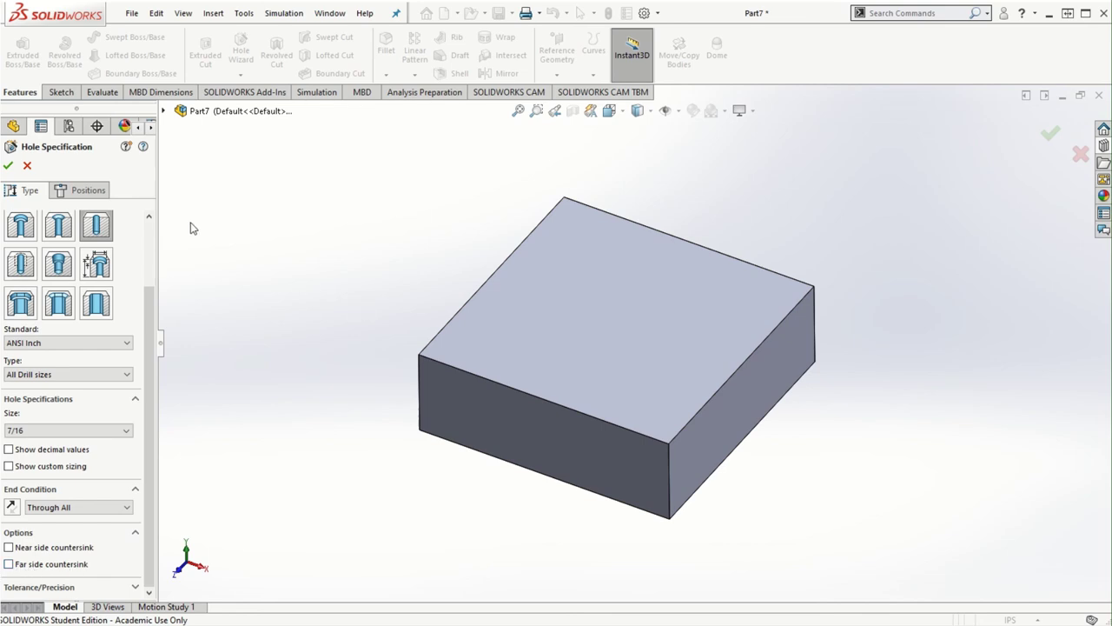
{"action": "left_click", "coordinate": [97, 191]}
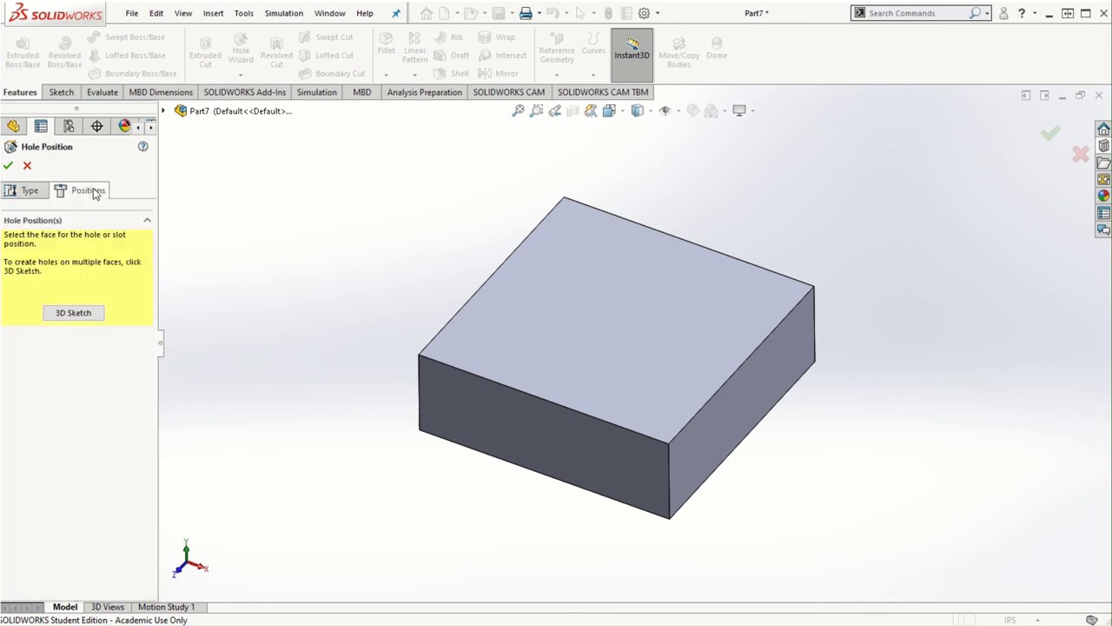
{"action": "left_click", "coordinate": [619, 318]}
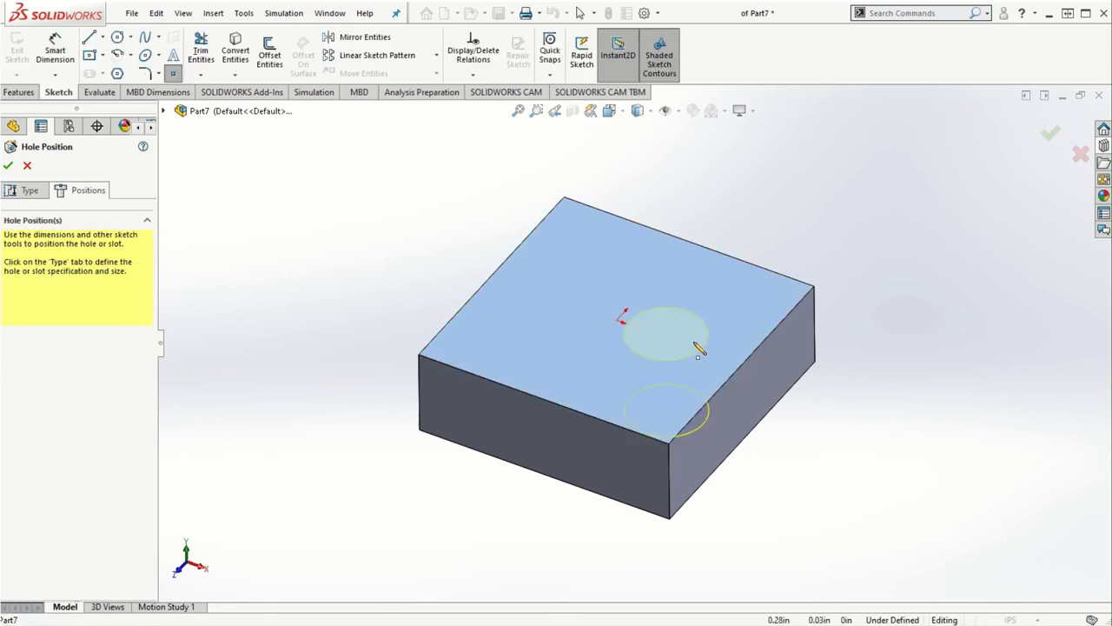
{"action": "left_click", "coordinate": [618, 321]}
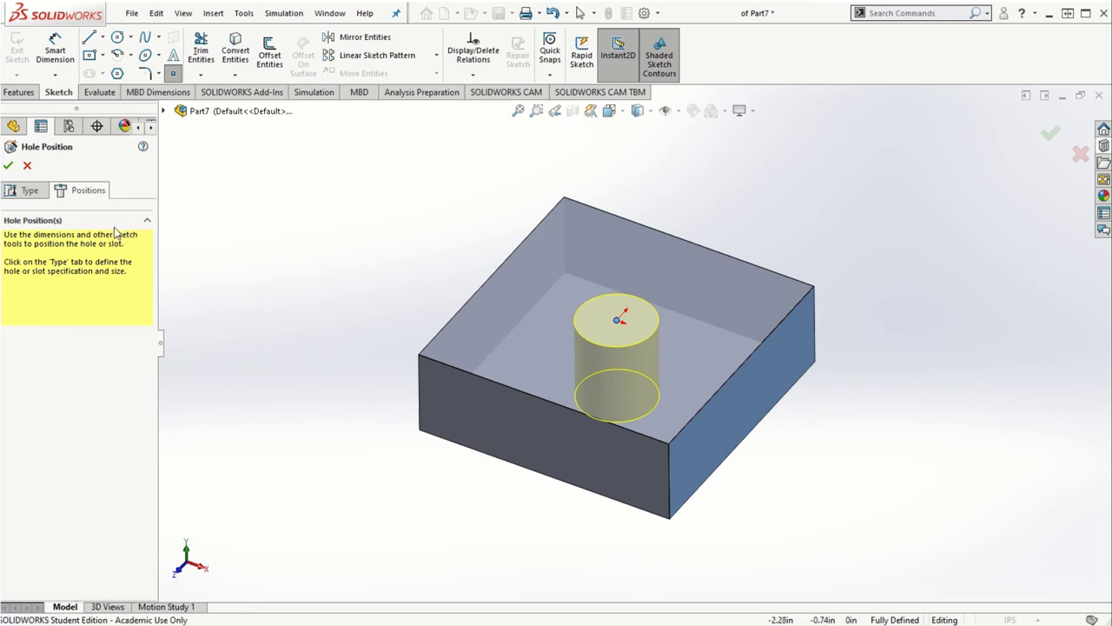
{"action": "left_click", "coordinate": [9, 166]}
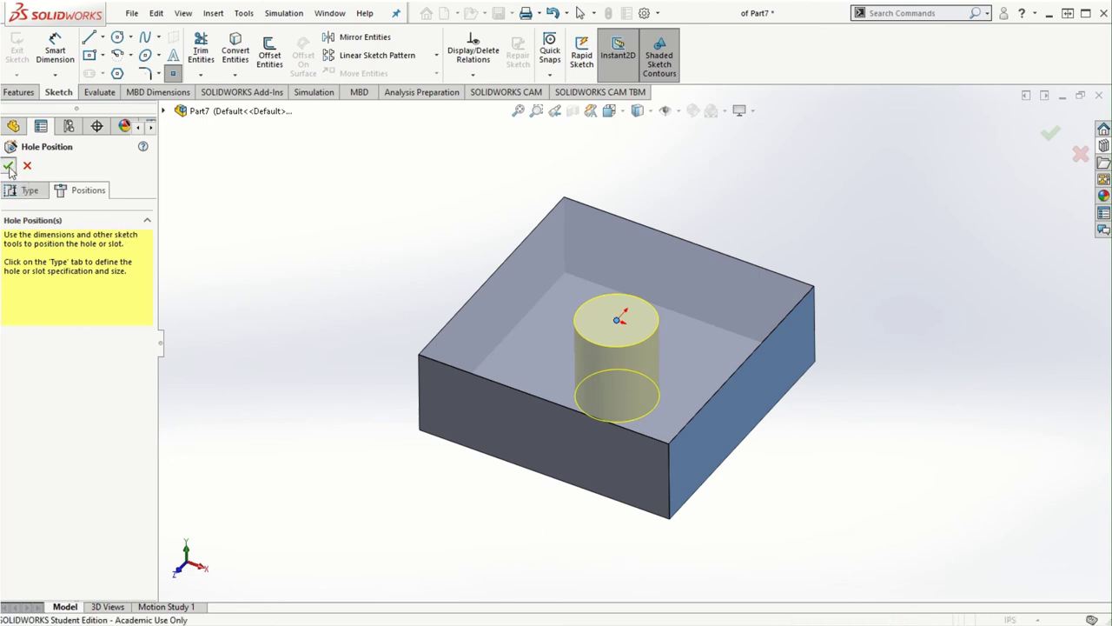
Step: Inspect the through hole in the block from several angles
{"action": "scroll", "coordinate": [648, 359], "scroll_direction": "down", "scroll_amount": 2}
{"action": "middle_click_drag", "start_coordinate": [678, 334], "coordinate": [675, 422]}
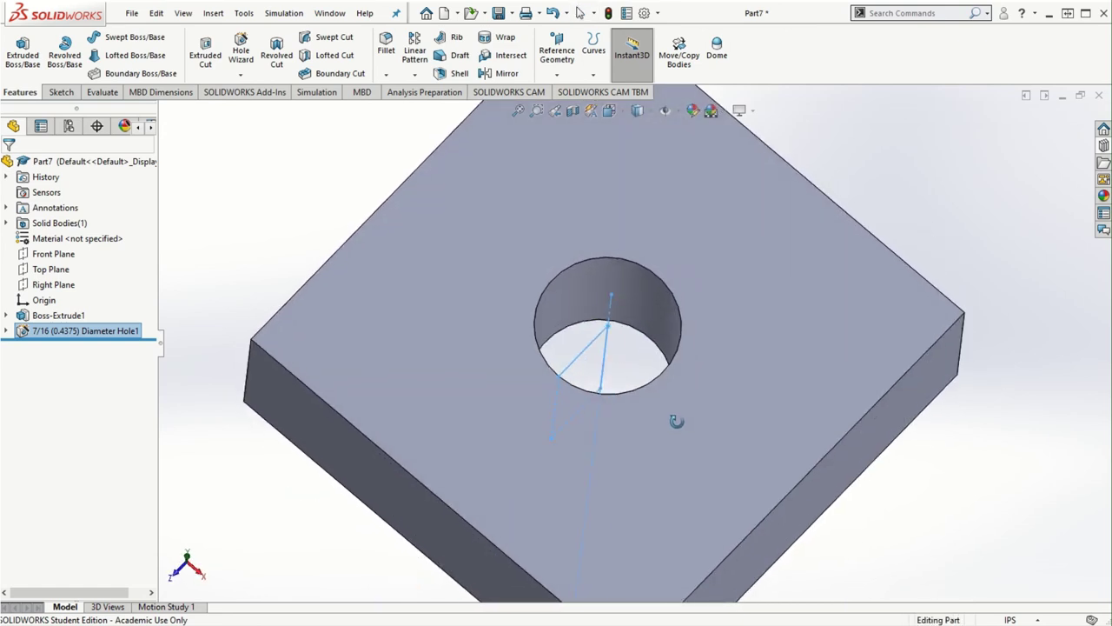
{"action": "scroll", "coordinate": [678, 423], "scroll_direction": "up", "scroll_amount": 2}
{"action": "middle_click_drag", "start_coordinate": [821, 548], "coordinate": [774, 499]}
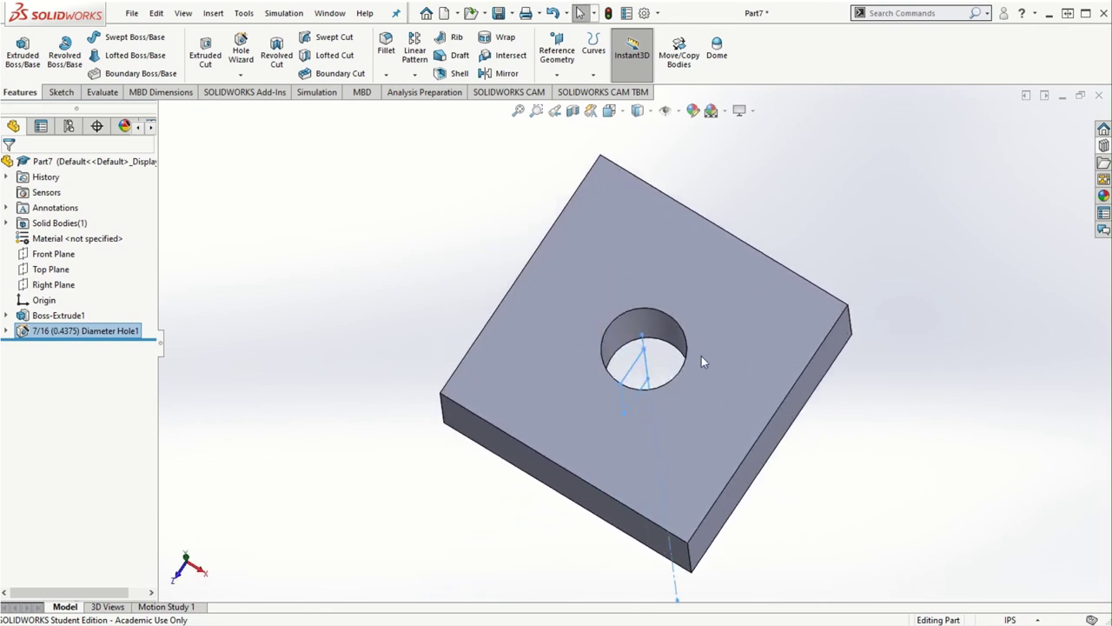
{"action": "middle_click_drag", "start_coordinate": [794, 462], "coordinate": [874, 455]}
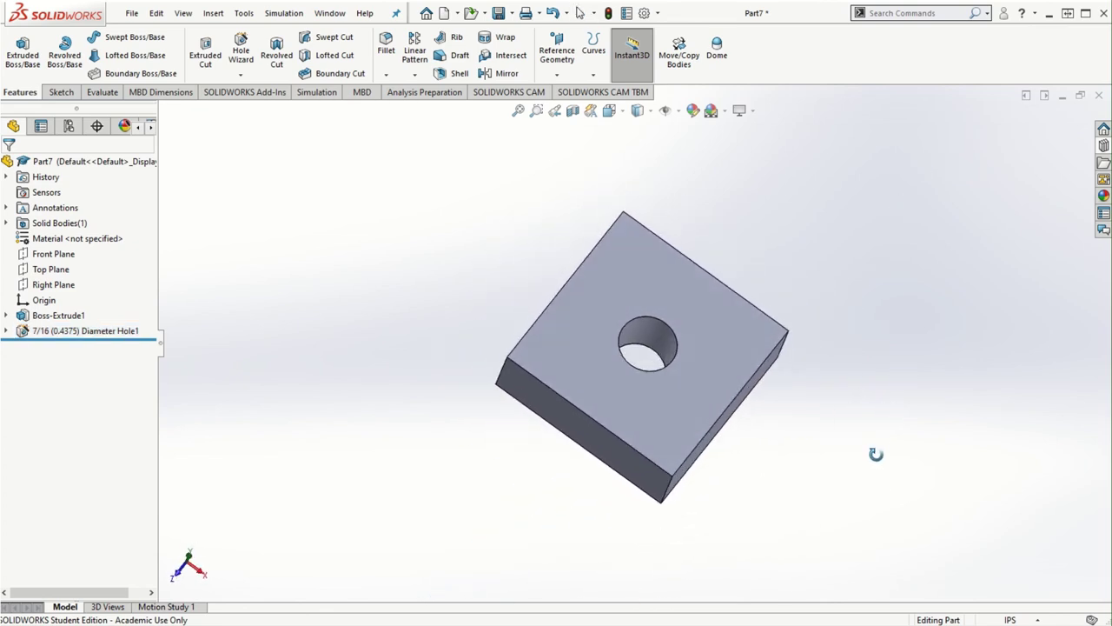
{"action": "key", "text": "f"}
{"action": "scroll", "coordinate": [903, 301], "scroll_direction": "down", "scroll_amount": 2}
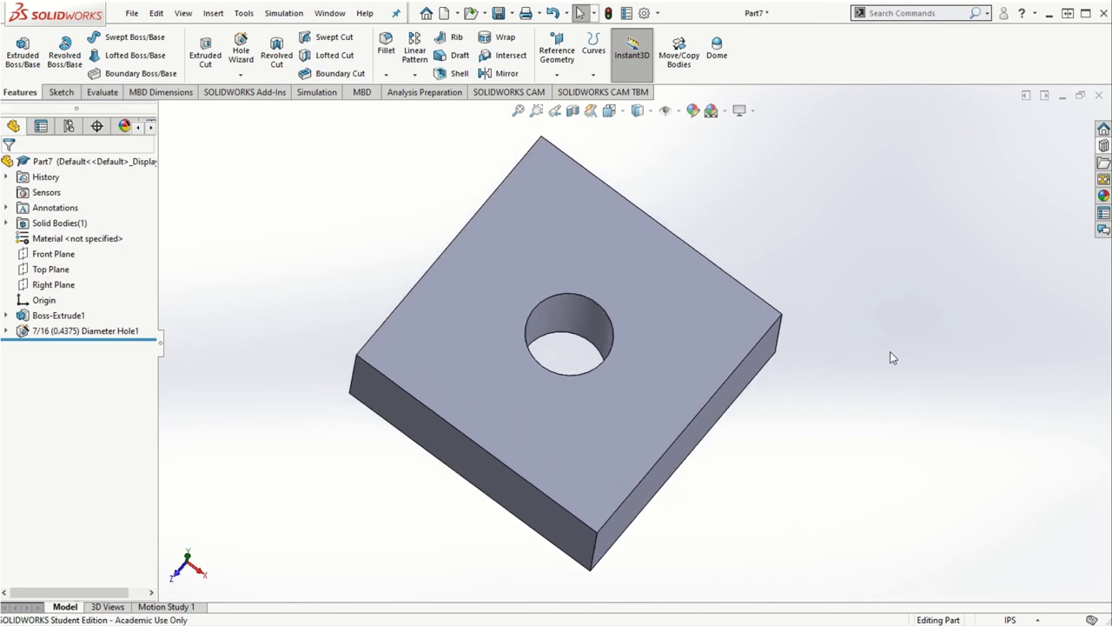
{"action": "scroll", "coordinate": [860, 378], "scroll_direction": "up", "scroll_amount": 2}
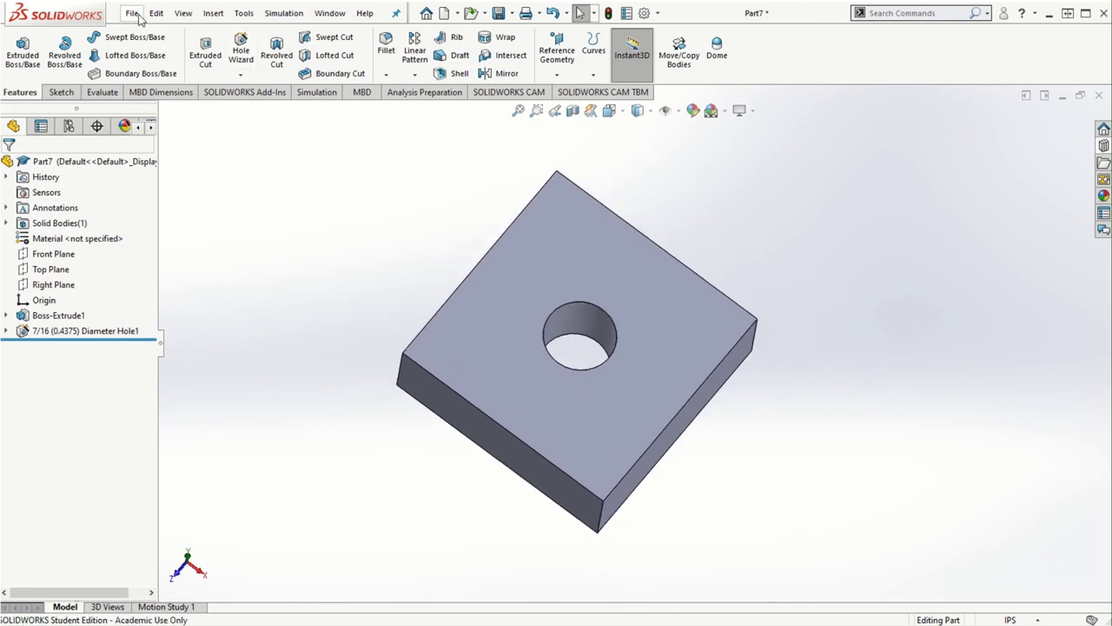
Step: Make an assembly from the part, saving the part as Part7 on the Desktop, and place the block in the assembly
{"action": "left_click", "coordinate": [132, 13]}
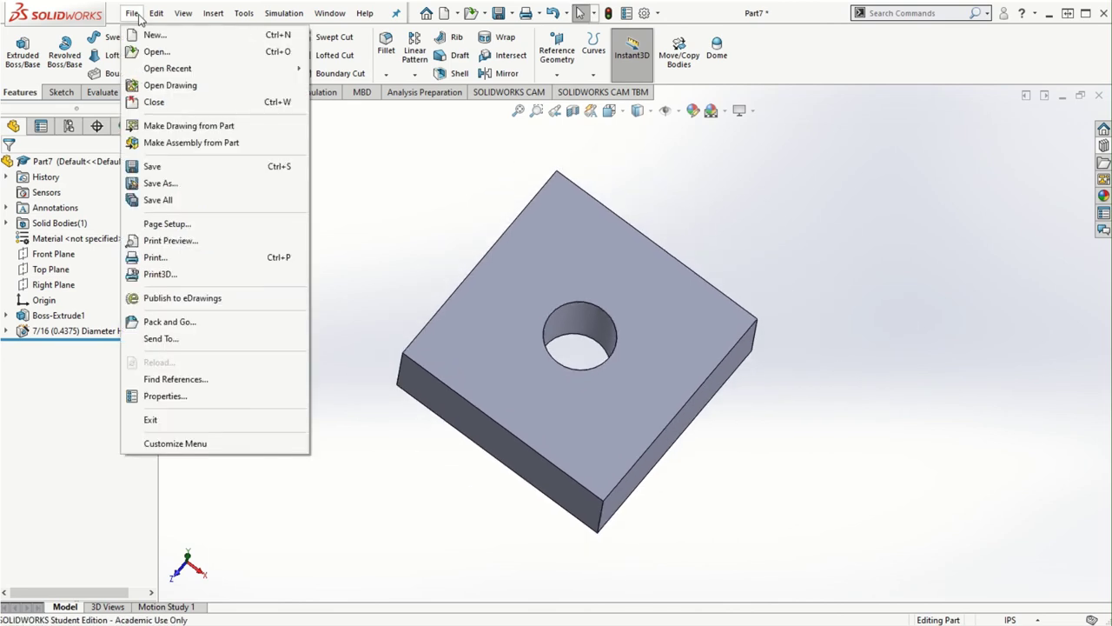
{"action": "left_click", "coordinate": [161, 143]}
{"action": "left_click", "coordinate": [571, 317]}
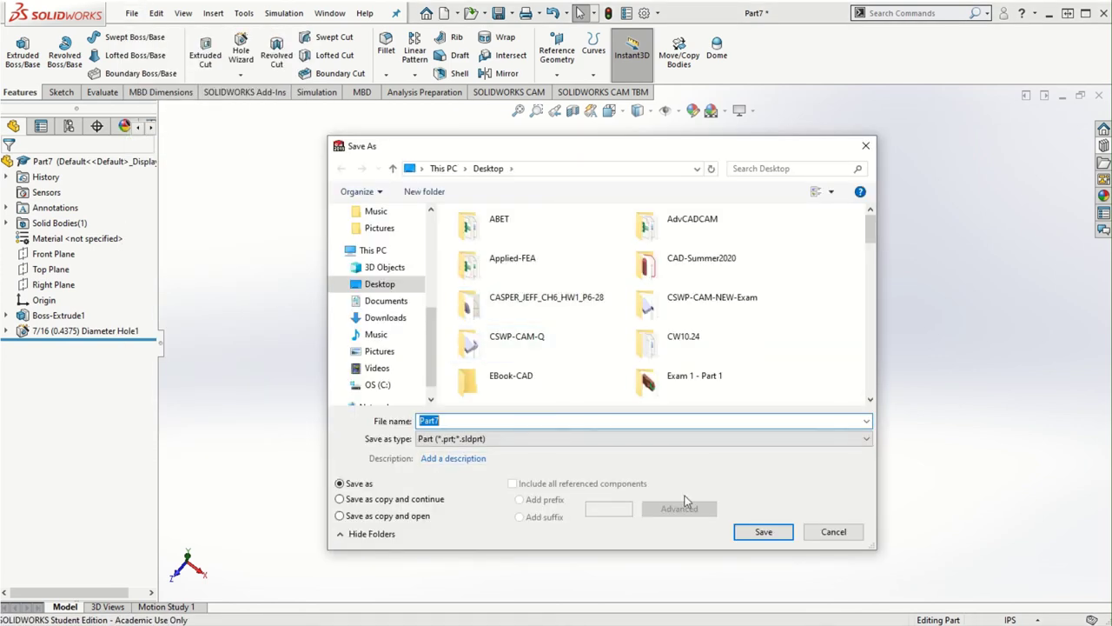
{"action": "left_click", "coordinate": [778, 533]}
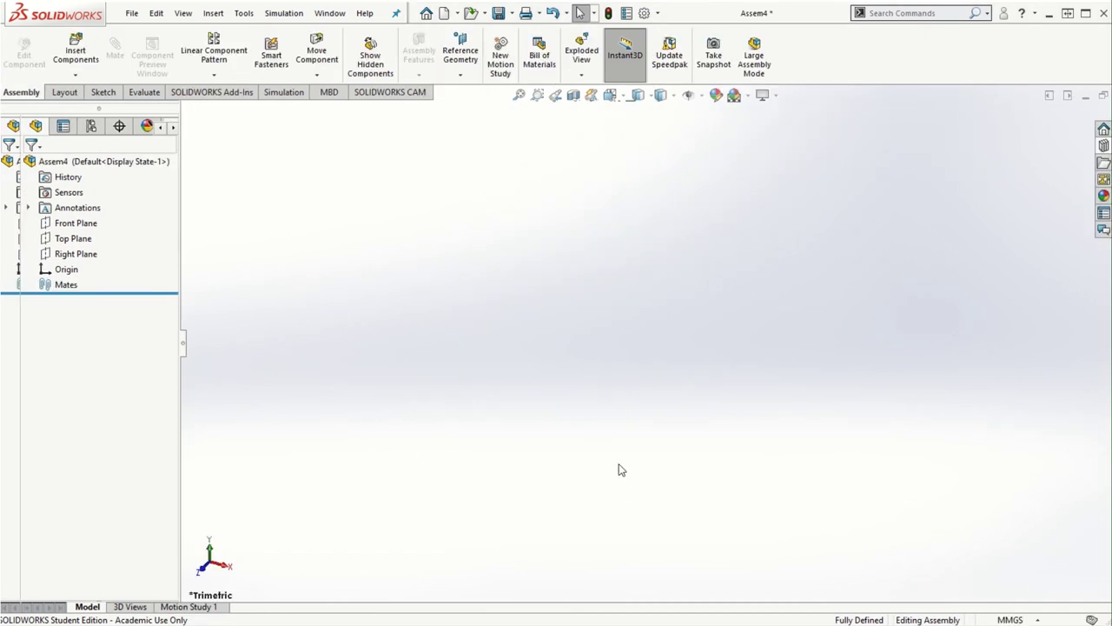
{"action": "left_click", "coordinate": [650, 372]}
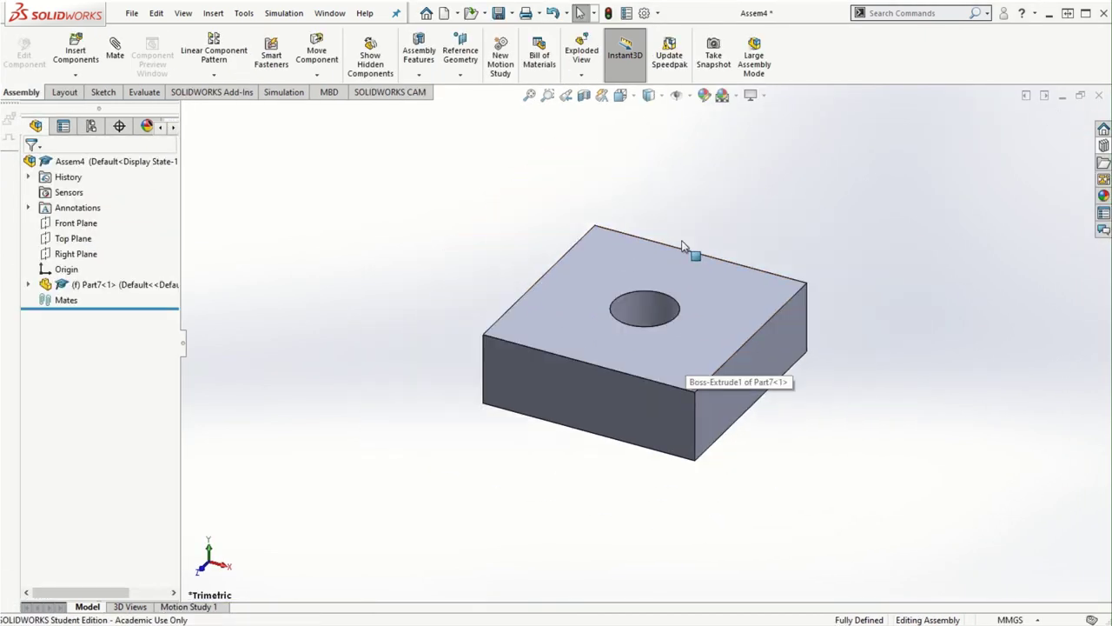
Step: Insert a second instance of Part7 behind the first block and copy it to create a third, separate instance
{"action": "scroll", "coordinate": [682, 246], "scroll_direction": "down", "scroll_amount": 2}
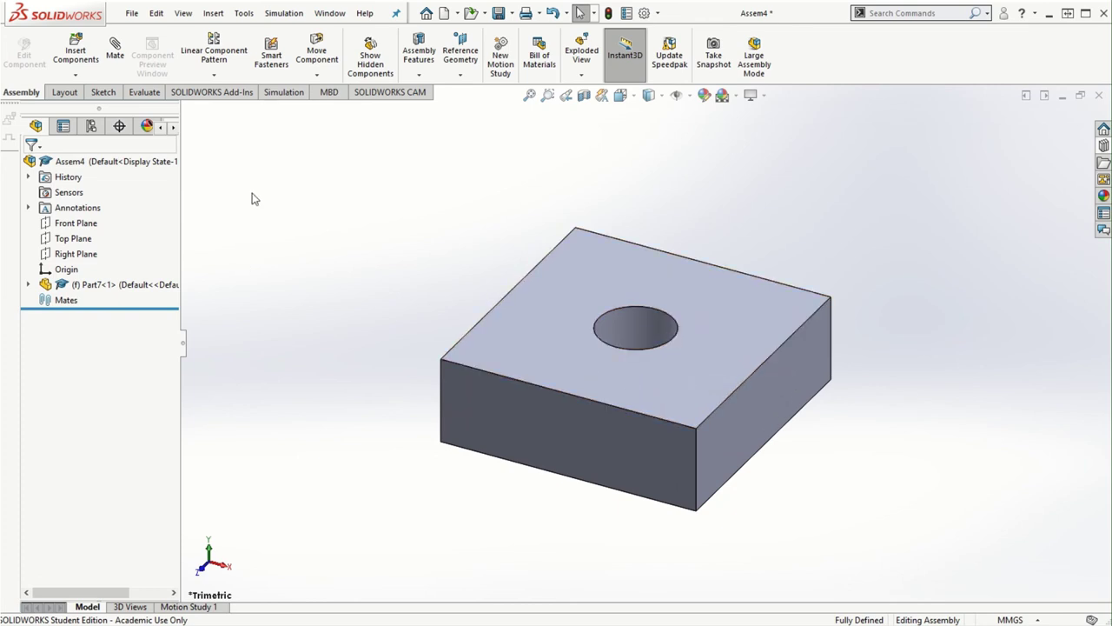
{"action": "left_click", "coordinate": [75, 51]}
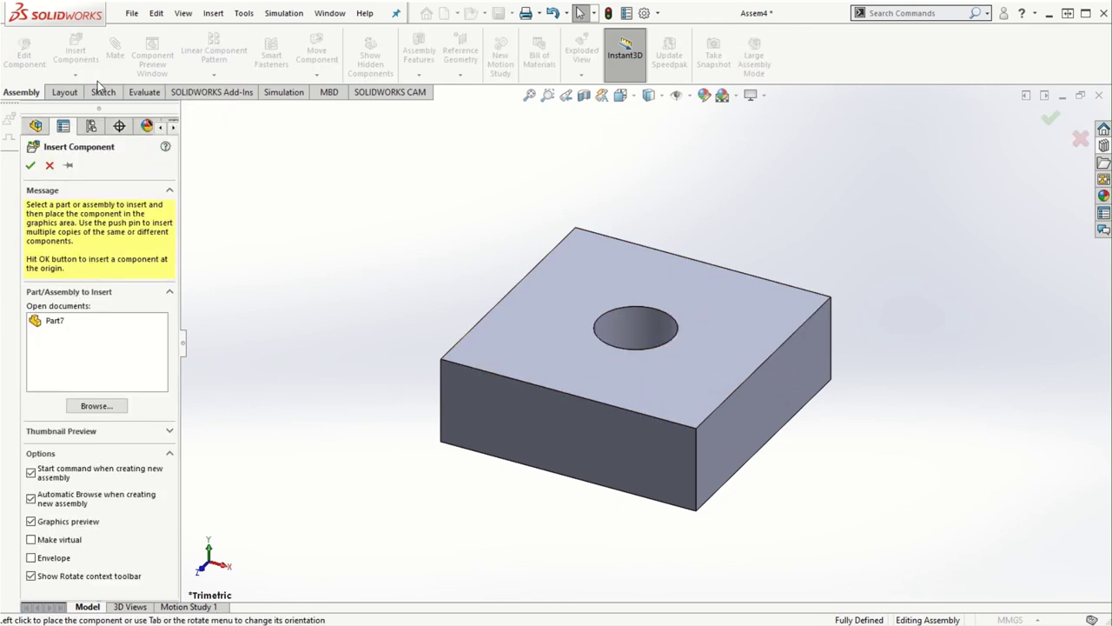
{"action": "left_click", "coordinate": [62, 322]}
{"action": "scroll", "coordinate": [403, 273], "scroll_direction": "up", "scroll_amount": 3}
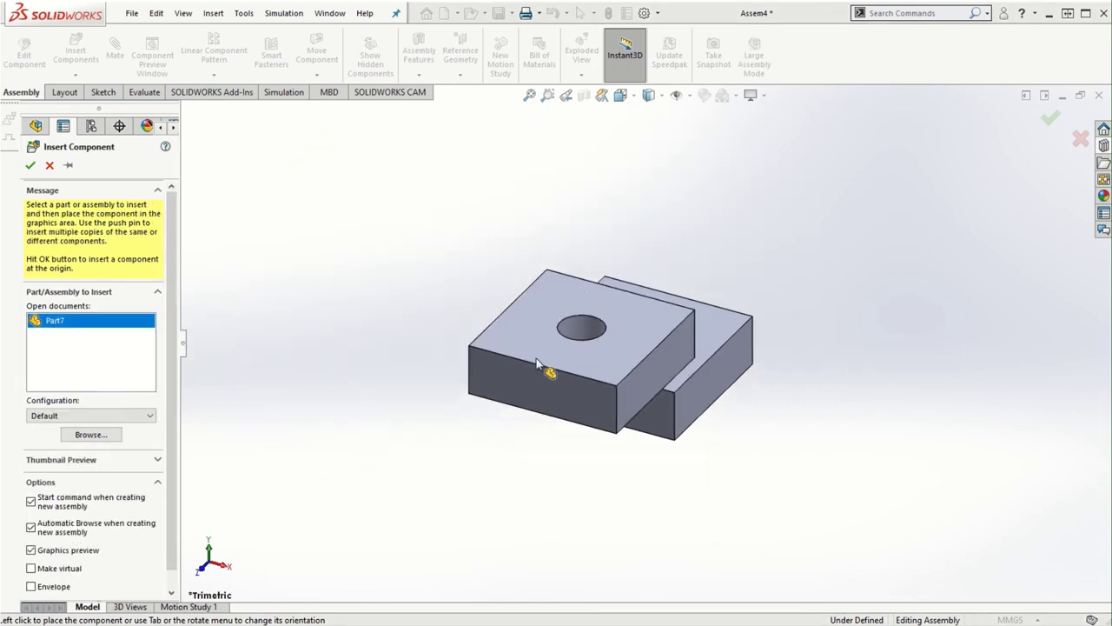
{"action": "left_click", "coordinate": [557, 250]}
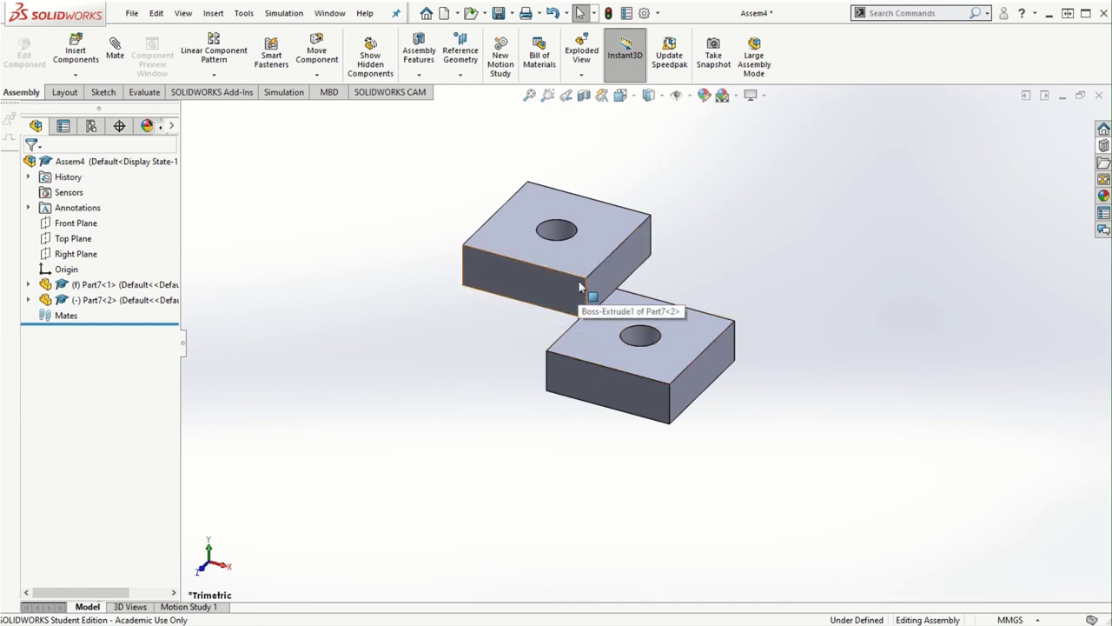
{"action": "left_click_drag", "start_coordinate": [595, 240], "coordinate": [874, 188]}
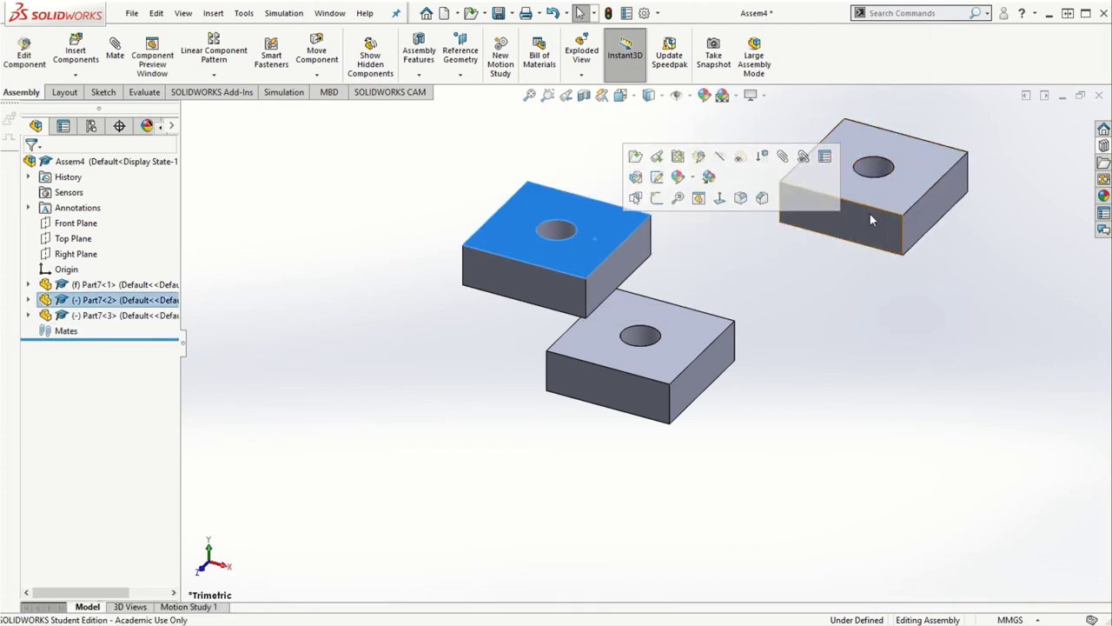
Step: Move the two loose blocks so all three blocks form a rough, spaced vertical stack above the fixed block
{"action": "scroll", "coordinate": [798, 186], "scroll_direction": "down", "scroll_amount": 3}
{"action": "scroll", "coordinate": [798, 185], "scroll_direction": "up", "scroll_amount": 3}
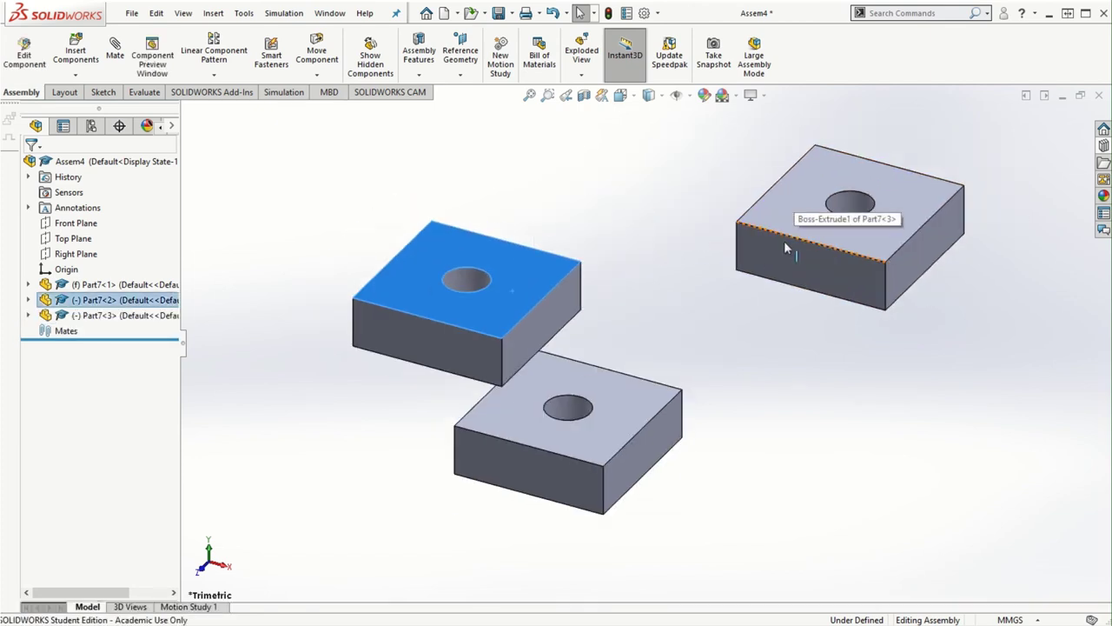
{"action": "left_click", "coordinate": [640, 323]}
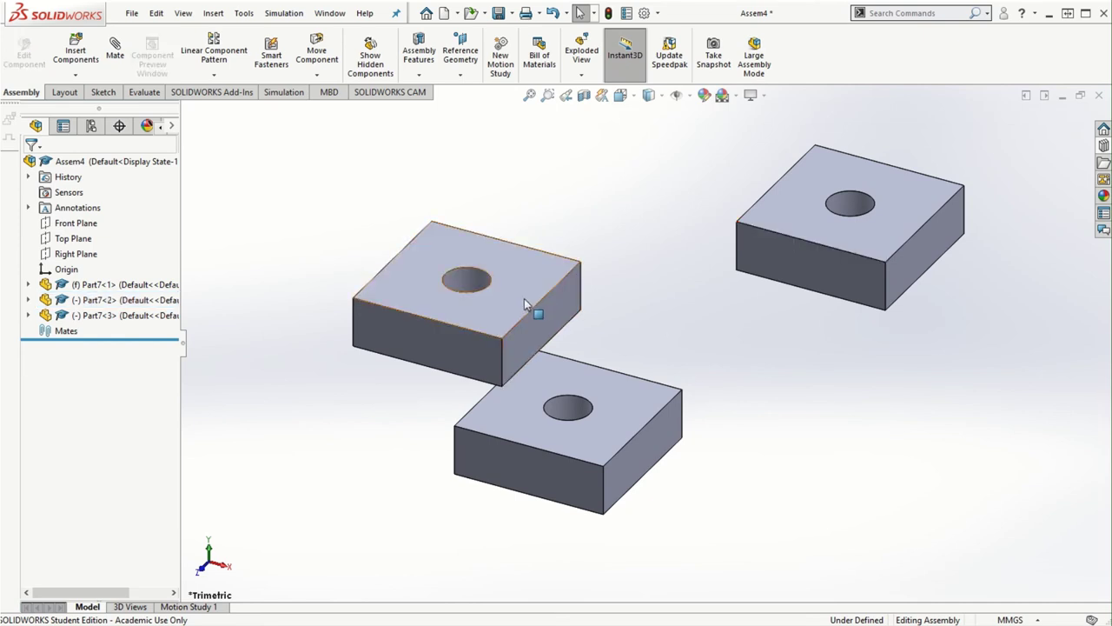
{"action": "left_click_drag", "start_coordinate": [528, 299], "coordinate": [639, 278]}
{"action": "scroll", "coordinate": [644, 339], "scroll_direction": "up", "scroll_amount": 2}
{"action": "scroll", "coordinate": [784, 207], "scroll_direction": "down", "scroll_amount": 2}
{"action": "left_click_drag", "start_coordinate": [744, 261], "coordinate": [443, 194]}
{"action": "middle_click_drag", "start_coordinate": [658, 468], "coordinate": [828, 393]}
{"action": "key", "text": "ctrl+7"}
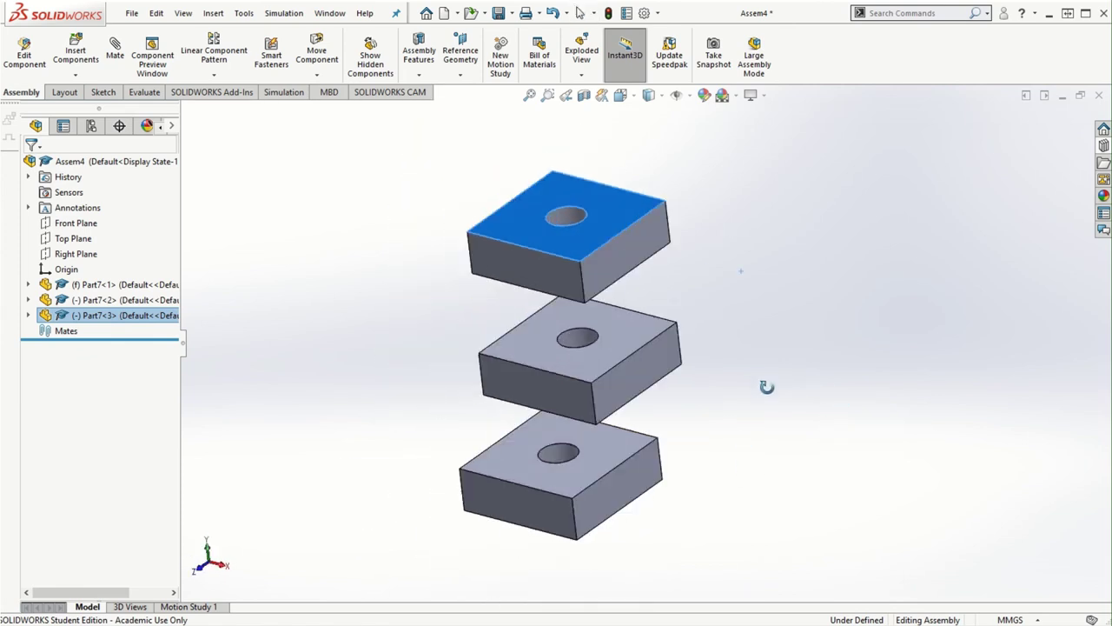
{"action": "left_click", "coordinate": [774, 394]}
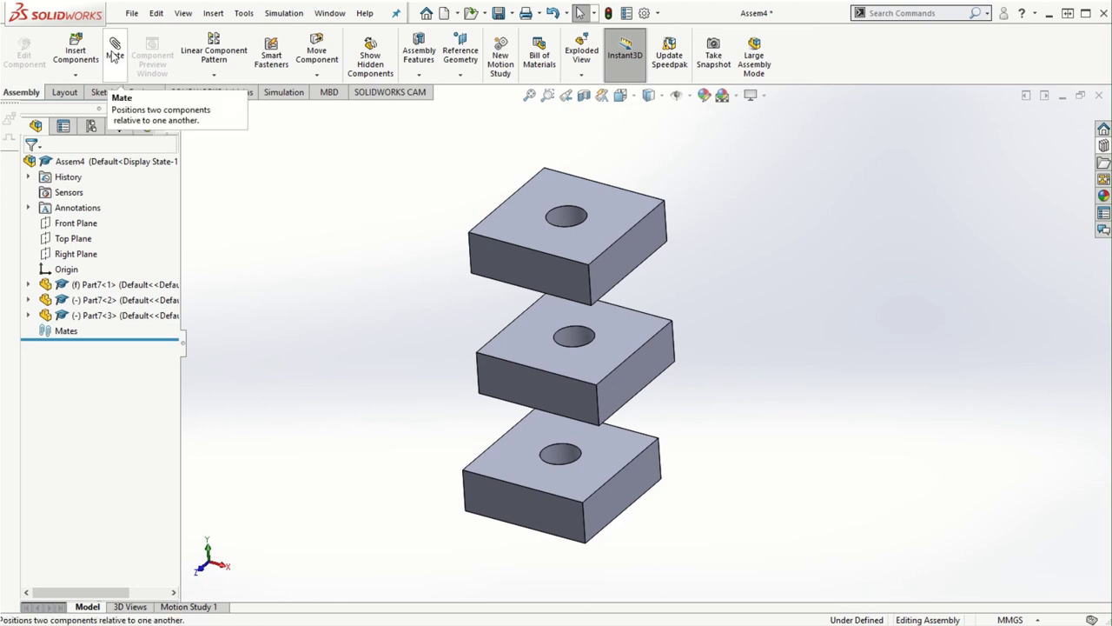
Step: Add a concentric mate between the holes of the upper and middle blocks
{"action": "left_click", "coordinate": [573, 260]}
{"action": "left_click", "coordinate": [569, 332], "text": "ctrl"}
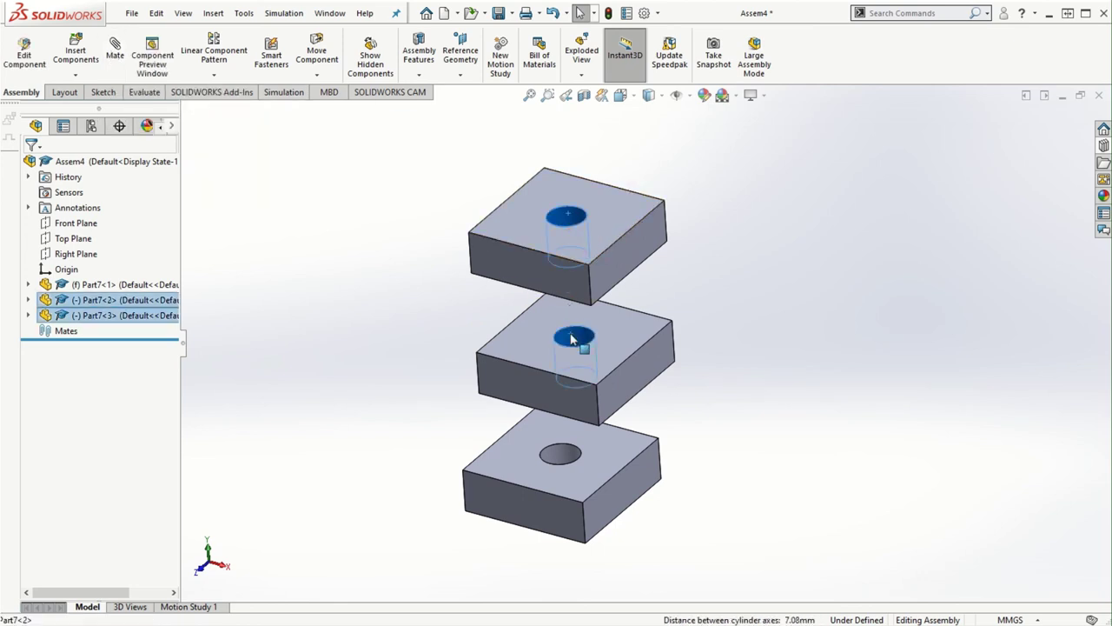
{"action": "left_click", "coordinate": [739, 250]}
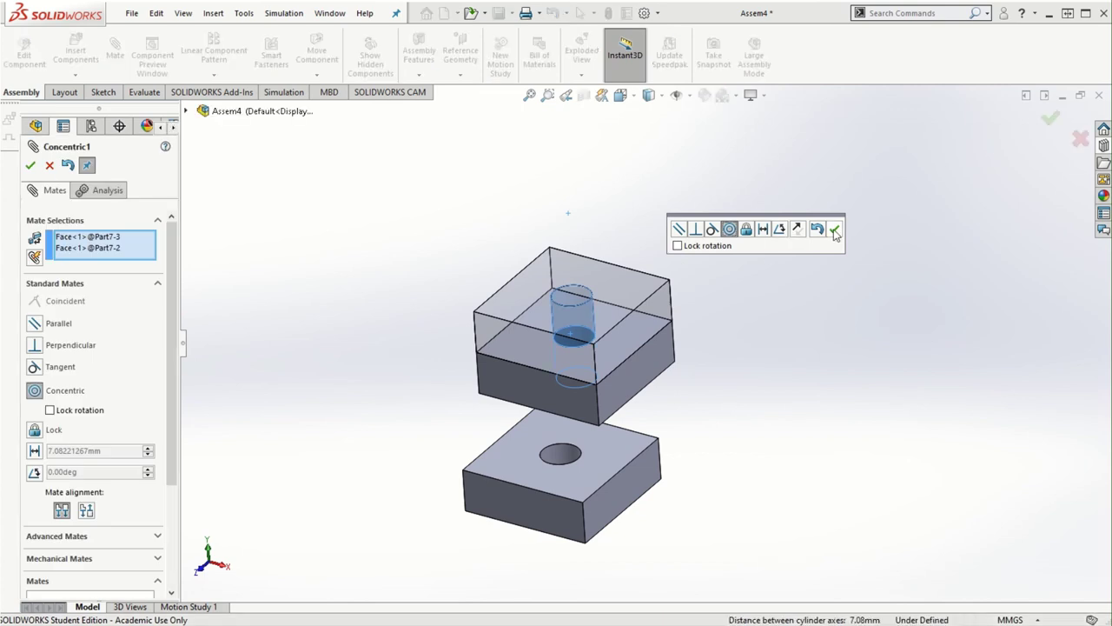
{"action": "left_click", "coordinate": [834, 230]}
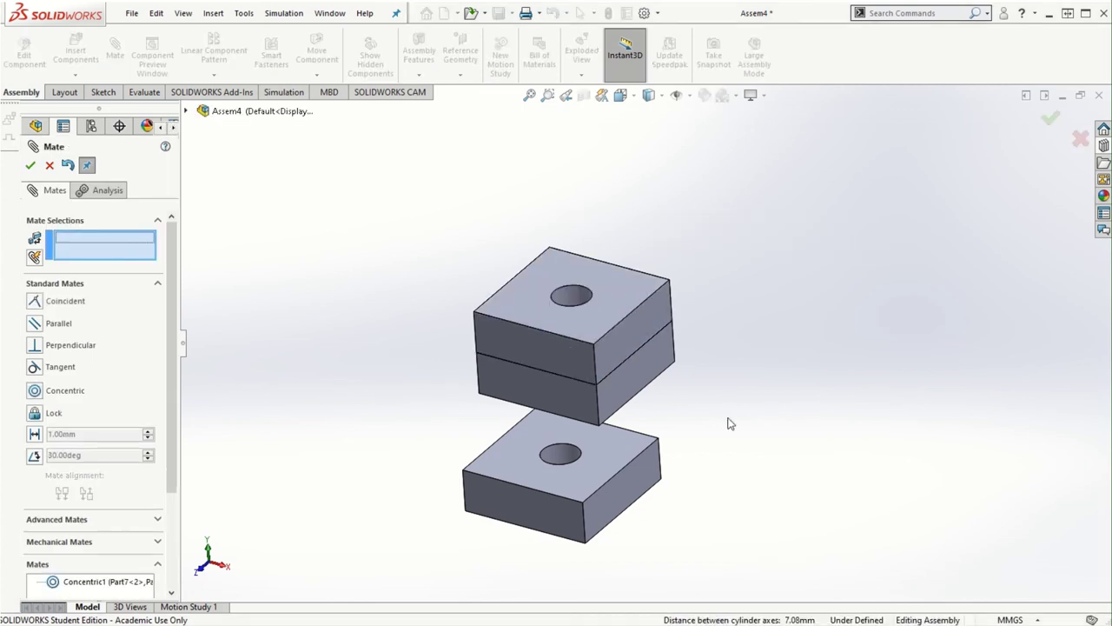
Step: Add a concentric mate between the bottom block's hole and the hole of the upper block, and finish mating
{"action": "left_click", "coordinate": [563, 459]}
{"action": "left_click", "coordinate": [573, 296]}
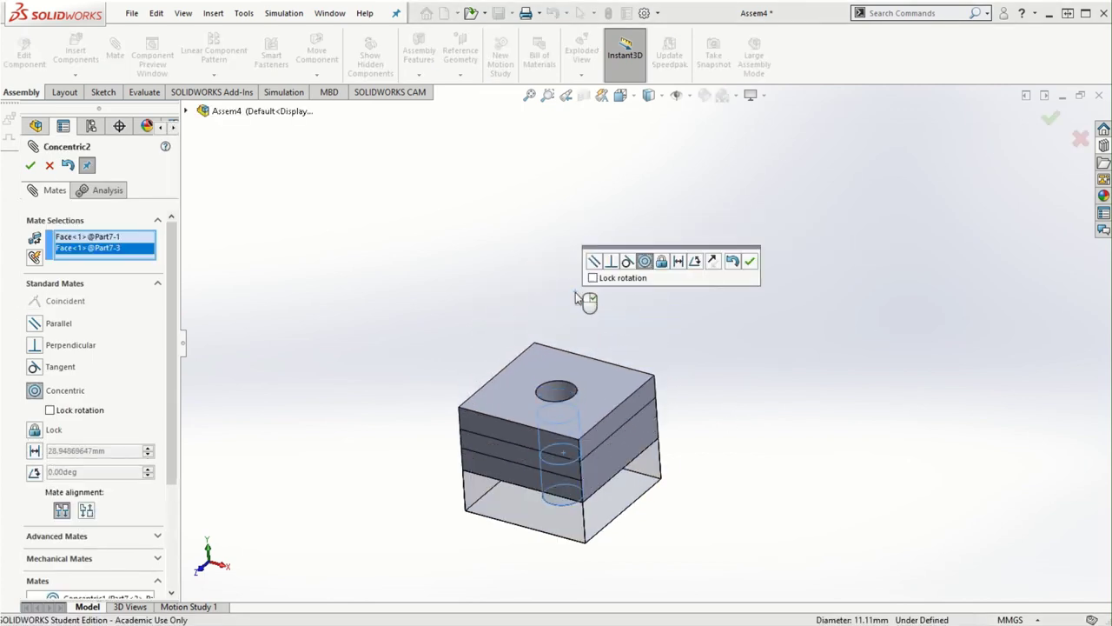
{"action": "left_click", "coordinate": [752, 261]}
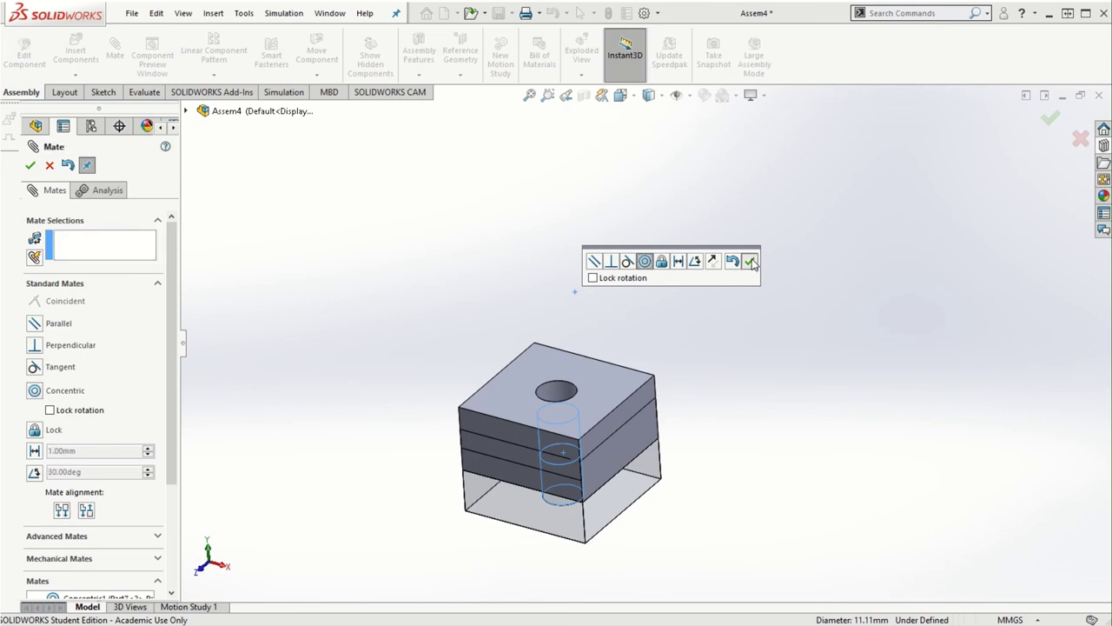
{"action": "left_click", "coordinate": [31, 165]}
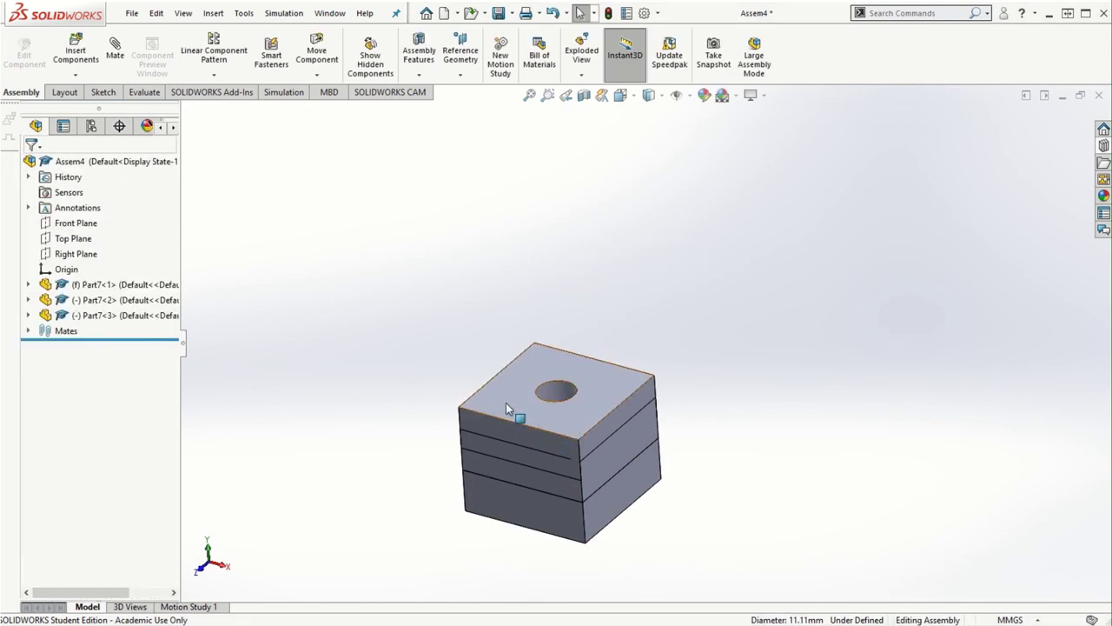
Step: Pull the overlapping blocks apart along their shared hole axis so that gaps separate all three
{"action": "left_click_drag", "start_coordinate": [556, 419], "coordinate": [551, 298]}
{"action": "left_click_drag", "start_coordinate": [542, 453], "coordinate": [535, 415]}
{"action": "left_click", "coordinate": [754, 402]}
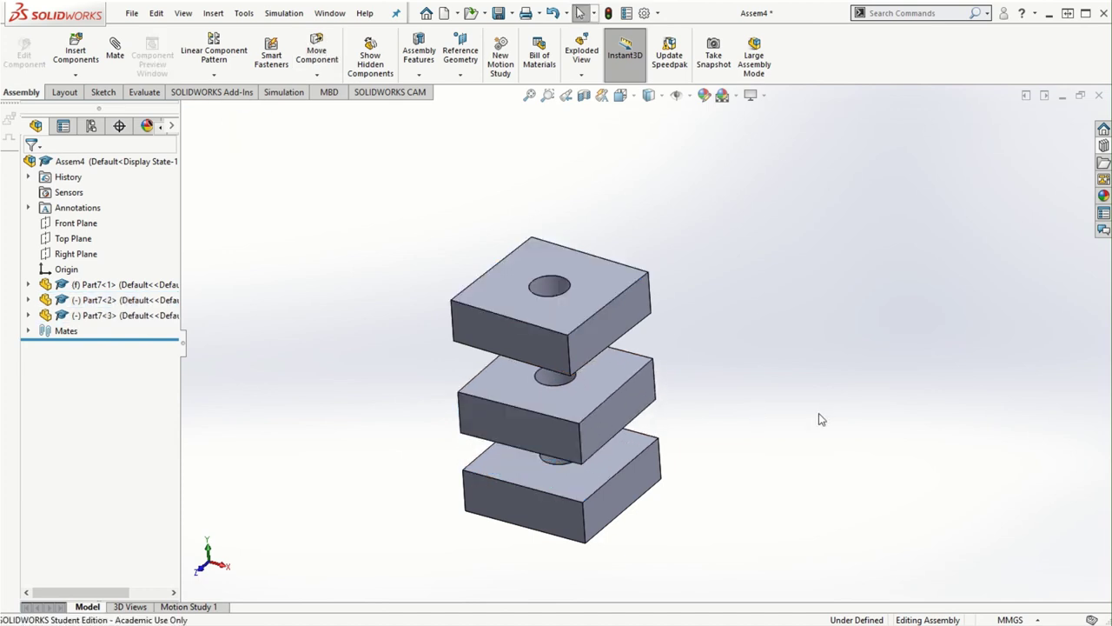
Step: Add a coincident mate between the middle block's top face and the underside of the top block
{"action": "middle_click_drag", "start_coordinate": [740, 464], "coordinate": [636, 408]}
{"action": "left_click", "coordinate": [114, 51]}
{"action": "left_click", "coordinate": [613, 359]}
{"action": "middle_click_drag", "start_coordinate": [660, 387], "coordinate": [623, 320]}
{"action": "left_click", "coordinate": [591, 298]}
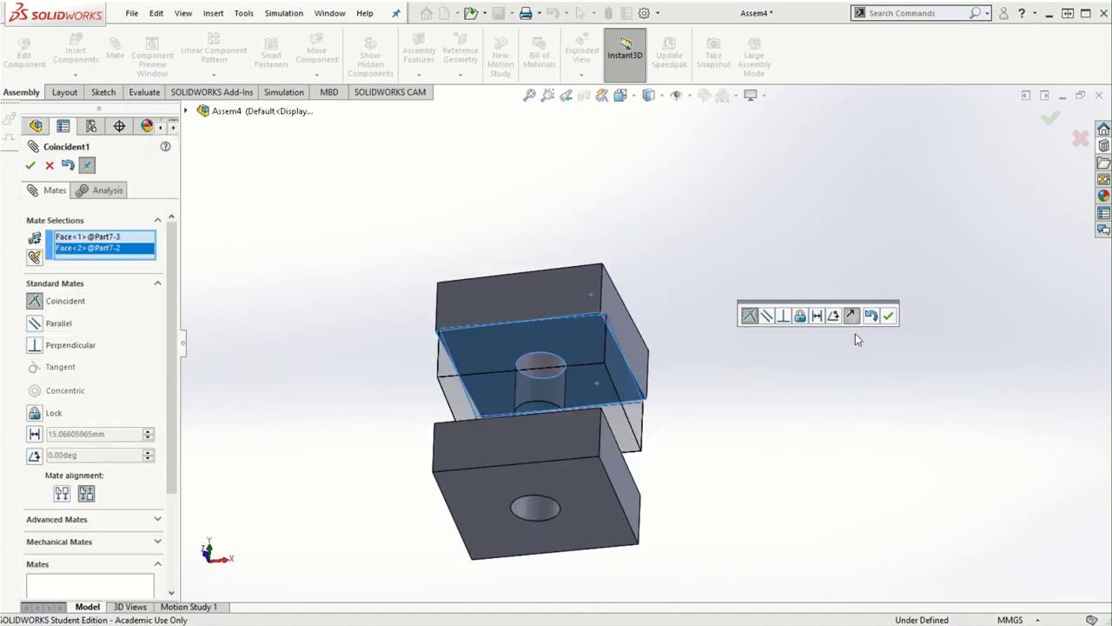
{"action": "left_click", "coordinate": [888, 318]}
Step: Add a coincident mate between the middle block's underside and the top face of the bottom block
{"action": "middle_click_drag", "start_coordinate": [780, 387], "coordinate": [758, 409]}
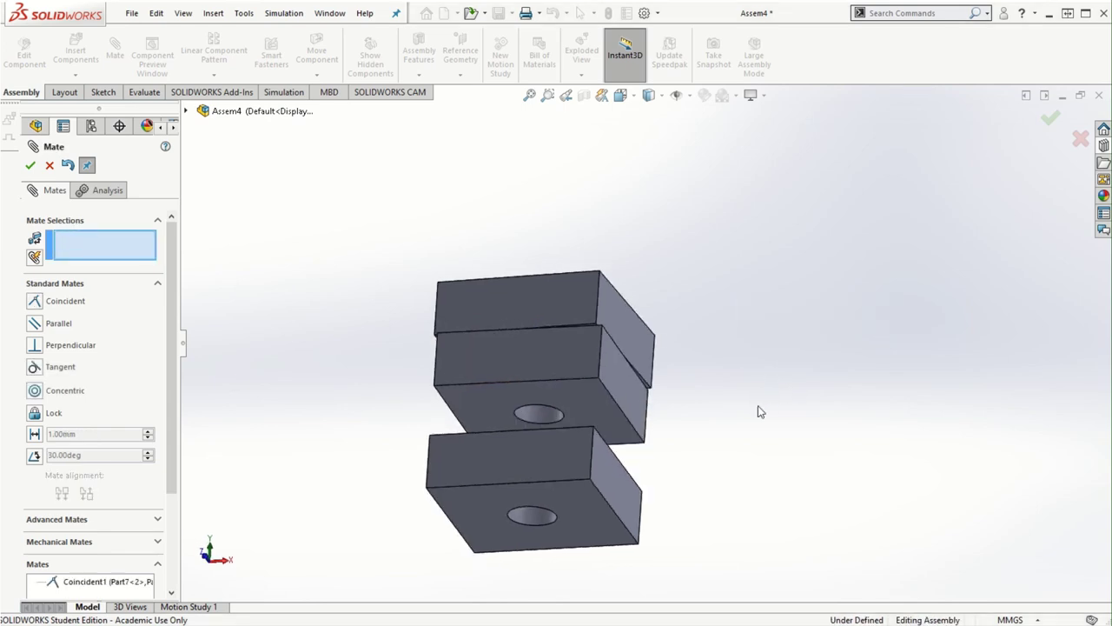
{"action": "left_click", "coordinate": [584, 405]}
{"action": "middle_click_drag", "start_coordinate": [793, 365], "coordinate": [613, 484]}
{"action": "left_click", "coordinate": [600, 475]}
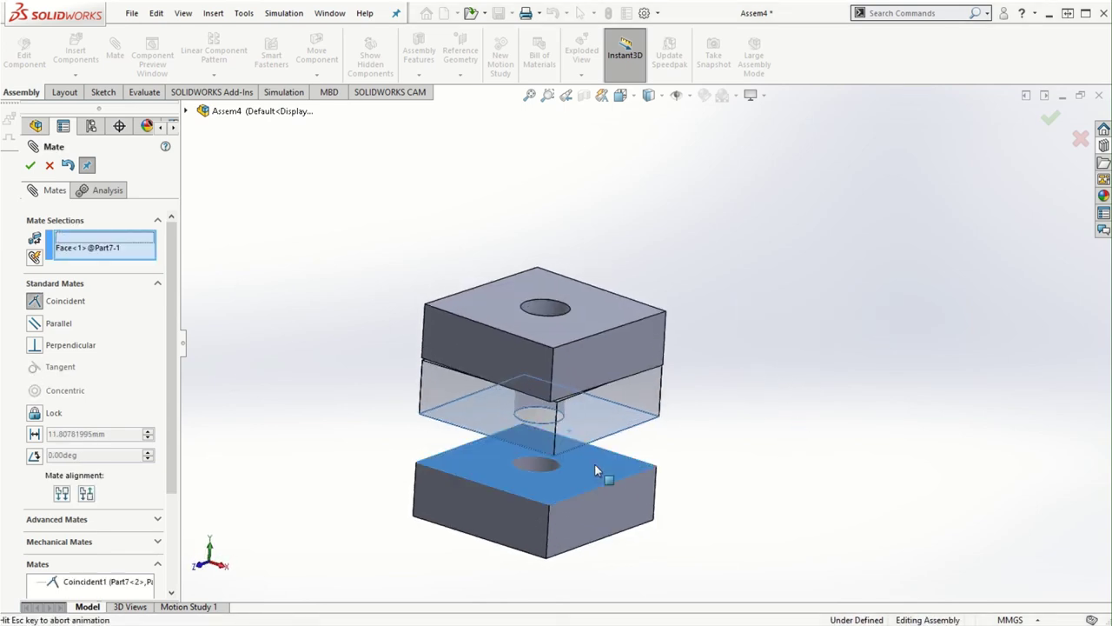
{"action": "left_click", "coordinate": [953, 502]}
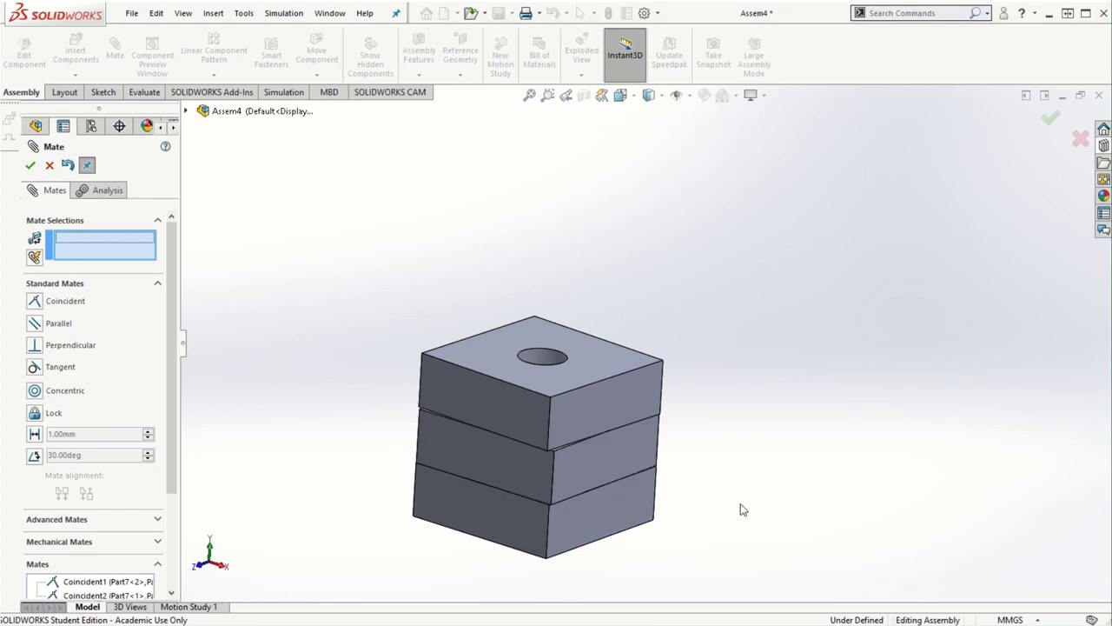
Step: Align the top and middle blocks with a coincident mate between their matching side faces
{"action": "left_click", "coordinate": [623, 440]}
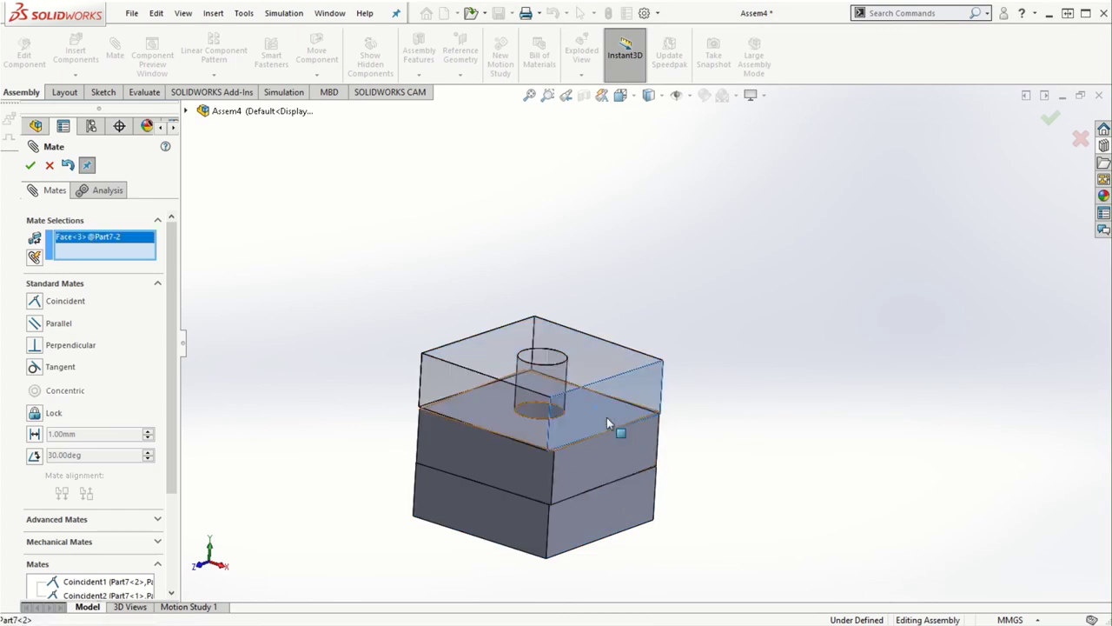
{"action": "left_click", "coordinate": [633, 462]}
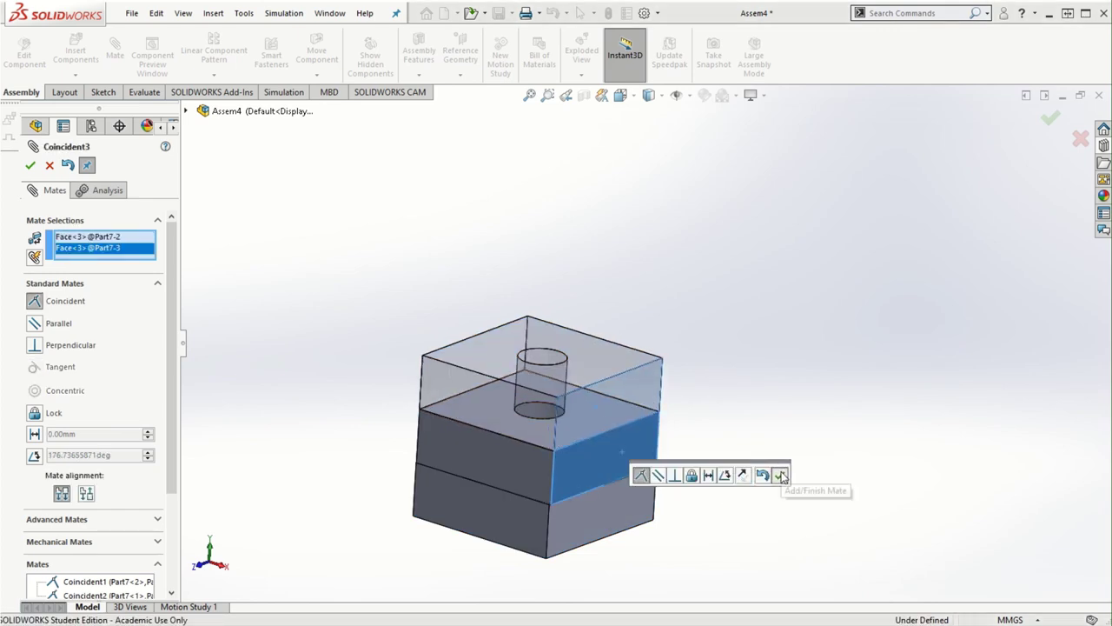
{"action": "left_click", "coordinate": [779, 473]}
Step: Align the middle and bottom blocks with a coincident mate between their matching side faces, and finish mating
{"action": "left_click", "coordinate": [574, 472]}
{"action": "left_click", "coordinate": [583, 516]}
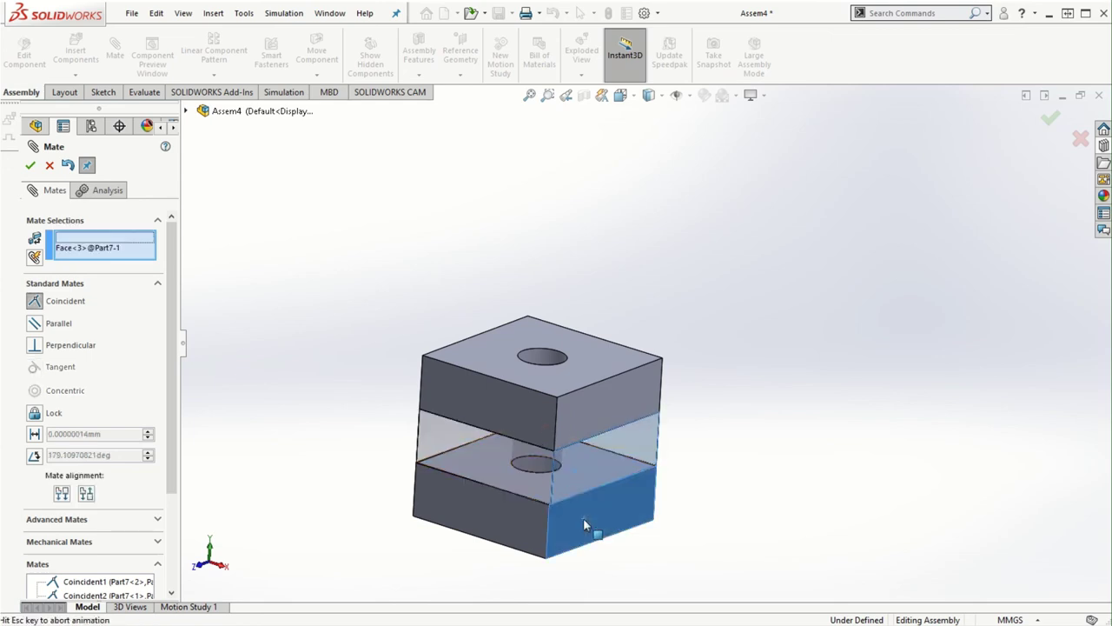
{"action": "left_click", "coordinate": [853, 538]}
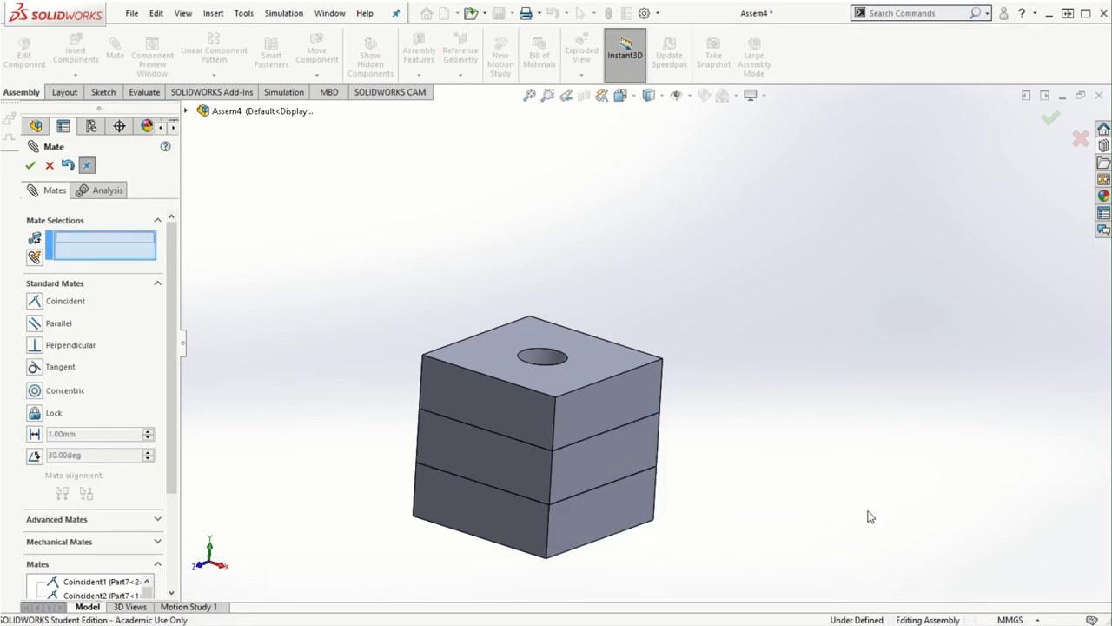
{"action": "left_click", "coordinate": [31, 167]}
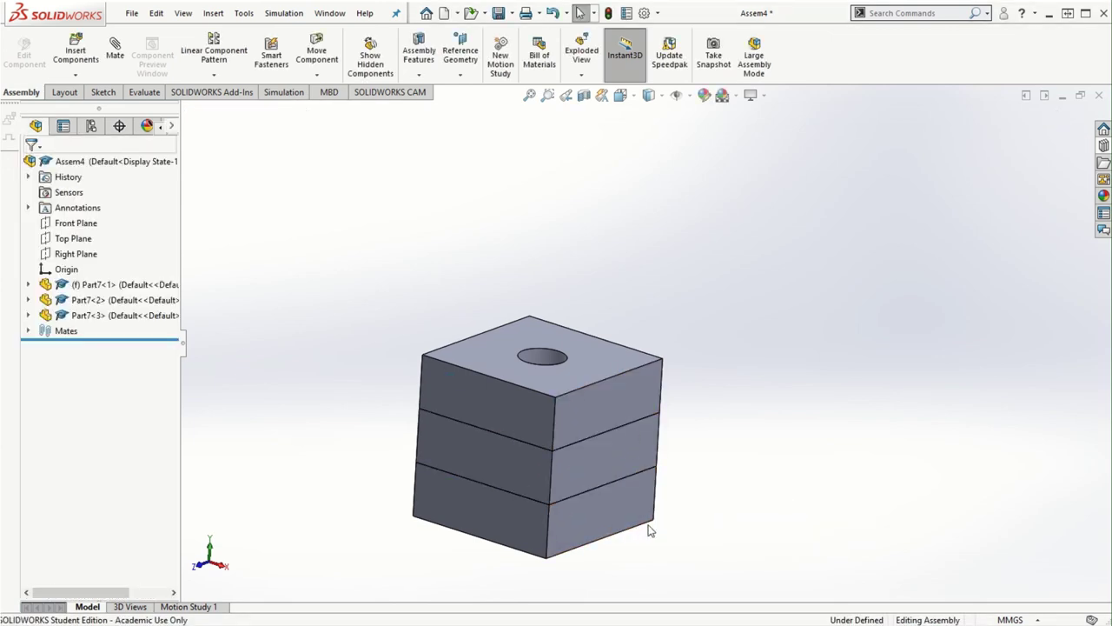
Step: Test whether the stacked blocks can still be moved and inspect the stack from several angles
{"action": "left_click", "coordinate": [616, 425]}
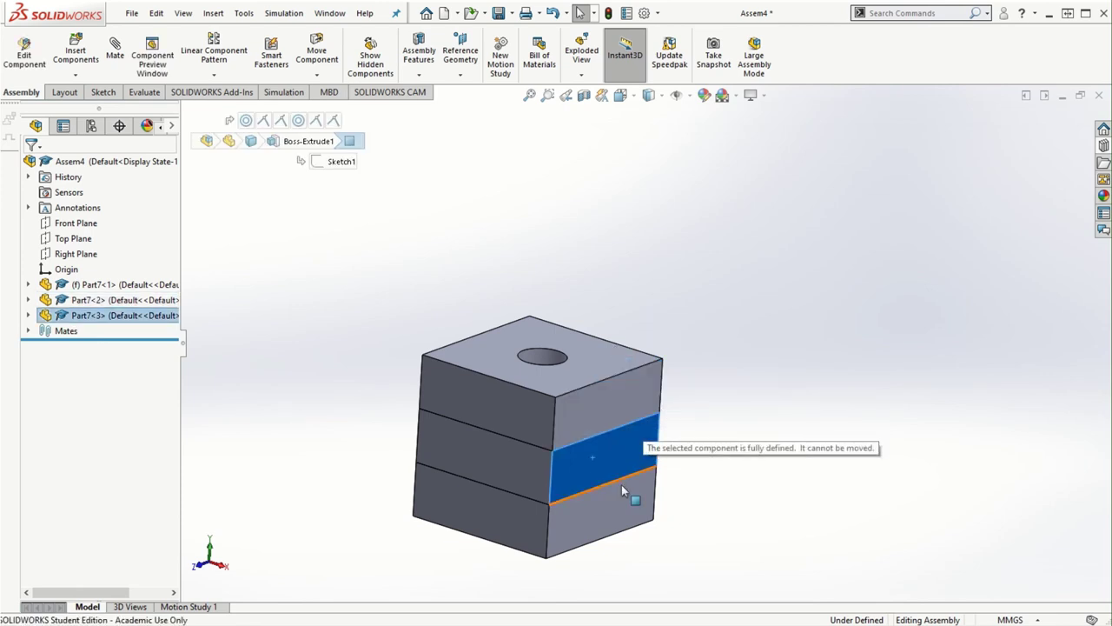
{"action": "left_click", "coordinate": [603, 508]}
{"action": "middle_click_drag", "start_coordinate": [608, 513], "coordinate": [586, 538]}
{"action": "left_click", "coordinate": [589, 469]}
{"action": "left_click_drag", "start_coordinate": [526, 434], "coordinate": [589, 450]}
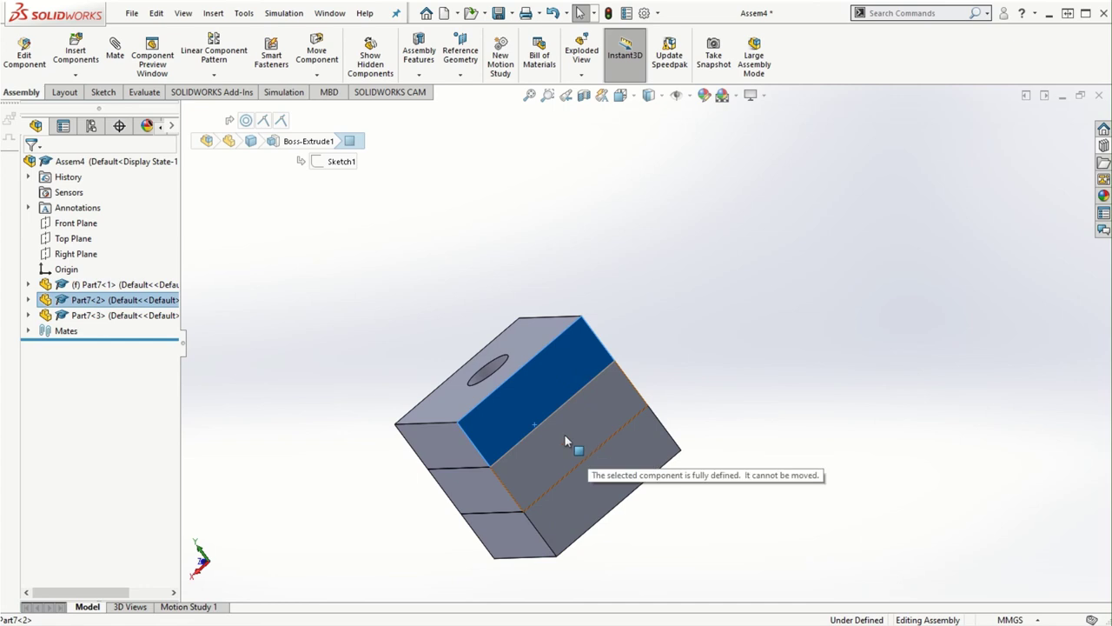
{"action": "left_click", "coordinate": [568, 442]}
{"action": "middle_click_drag", "start_coordinate": [568, 442], "coordinate": [768, 472]}
{"action": "left_click", "coordinate": [838, 430]}
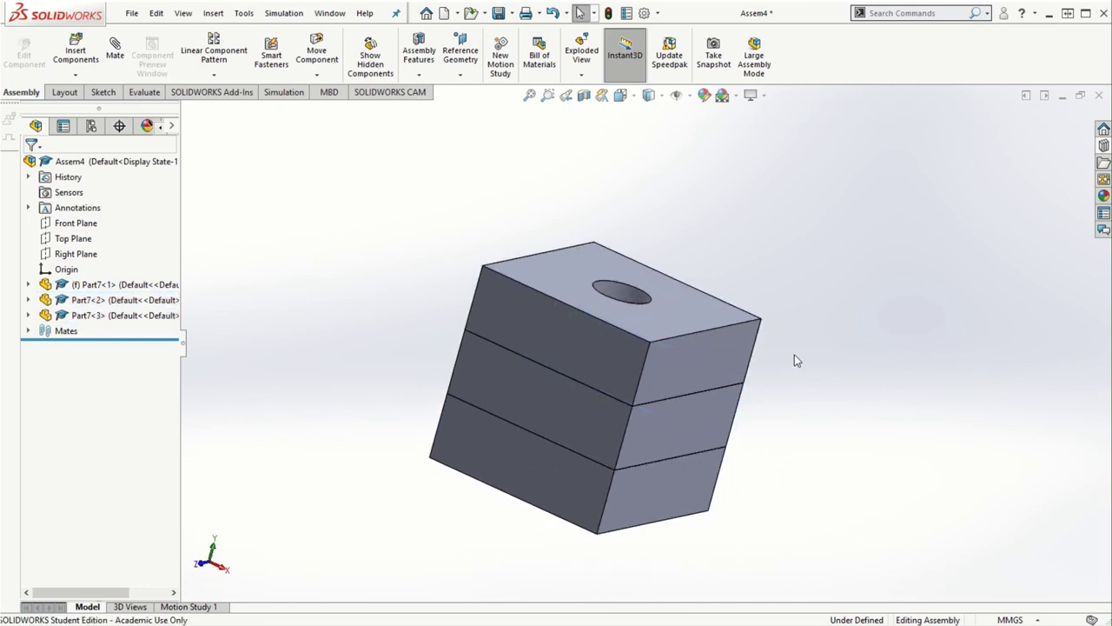
{"action": "middle_click_drag", "start_coordinate": [798, 354], "coordinate": [702, 402]}
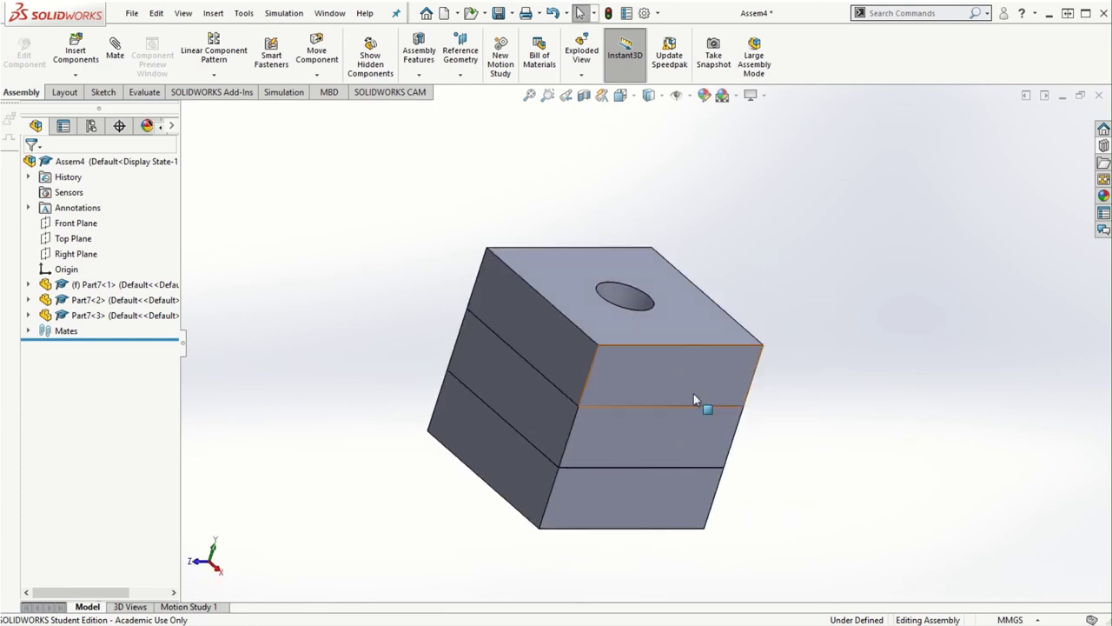
{"action": "scroll", "coordinate": [594, 477], "scroll_direction": "down", "scroll_amount": 1}
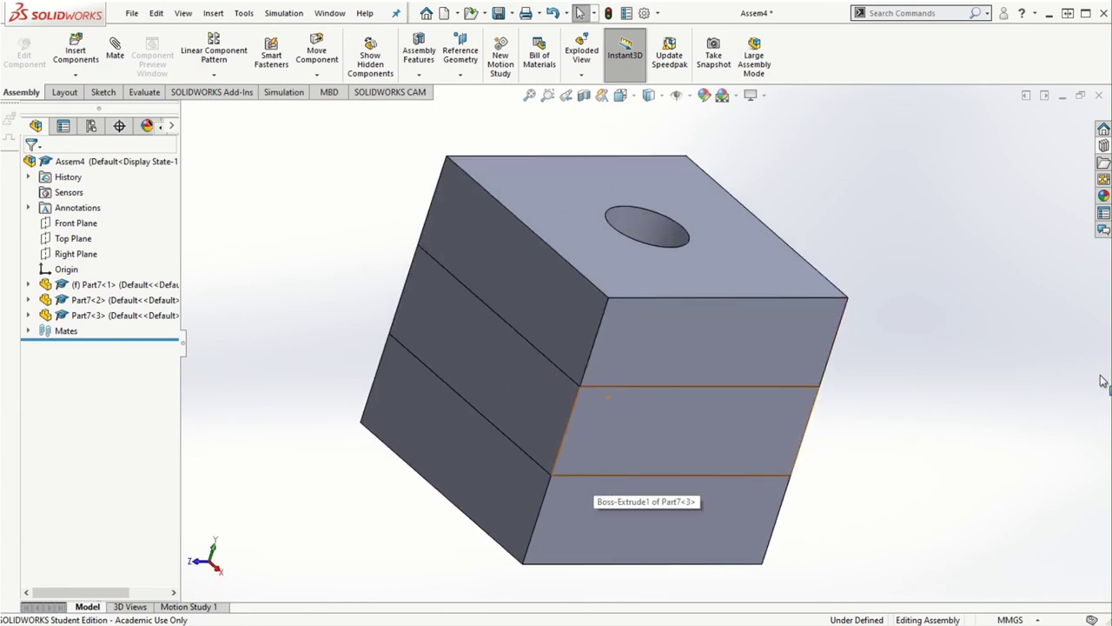
{"action": "middle_click_drag", "start_coordinate": [962, 427], "coordinate": [963, 398]}
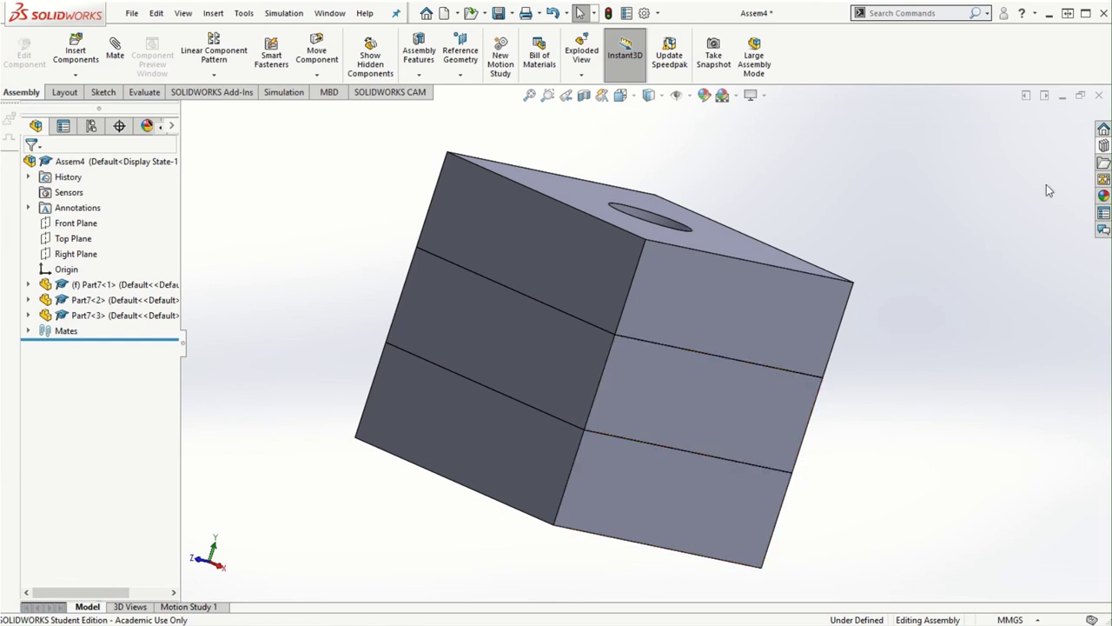
Step: Browse the Toolbox library to the ANSI Inch washers and show the Plain Washers (Type A) category
{"action": "left_click", "coordinate": [1104, 145]}
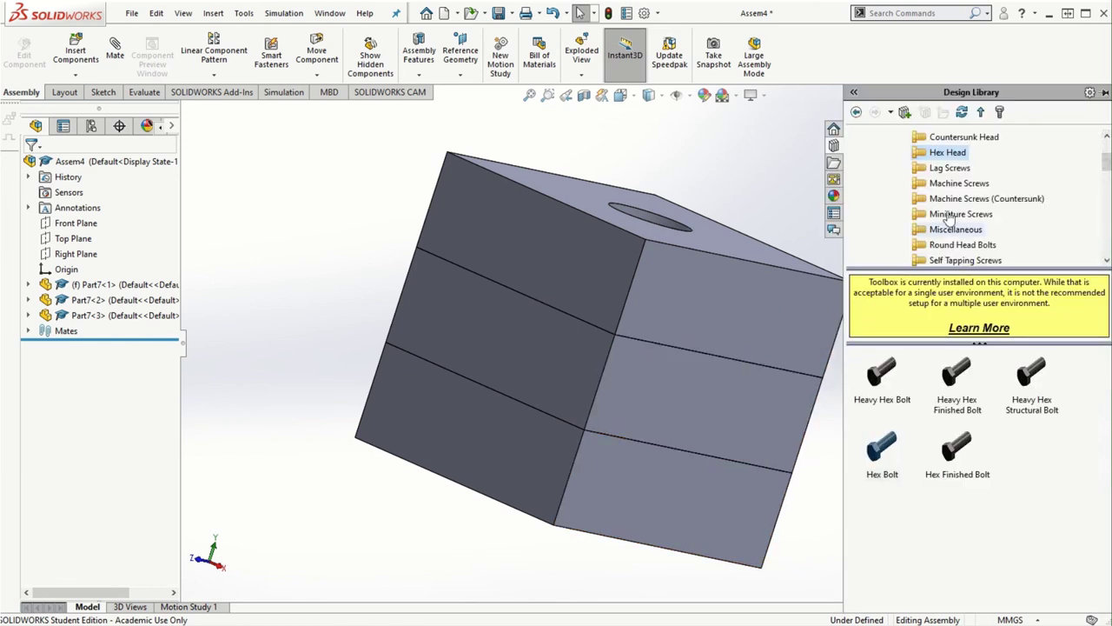
{"action": "scroll", "coordinate": [1107, 161], "scroll_direction": "up", "scroll_amount": 2}
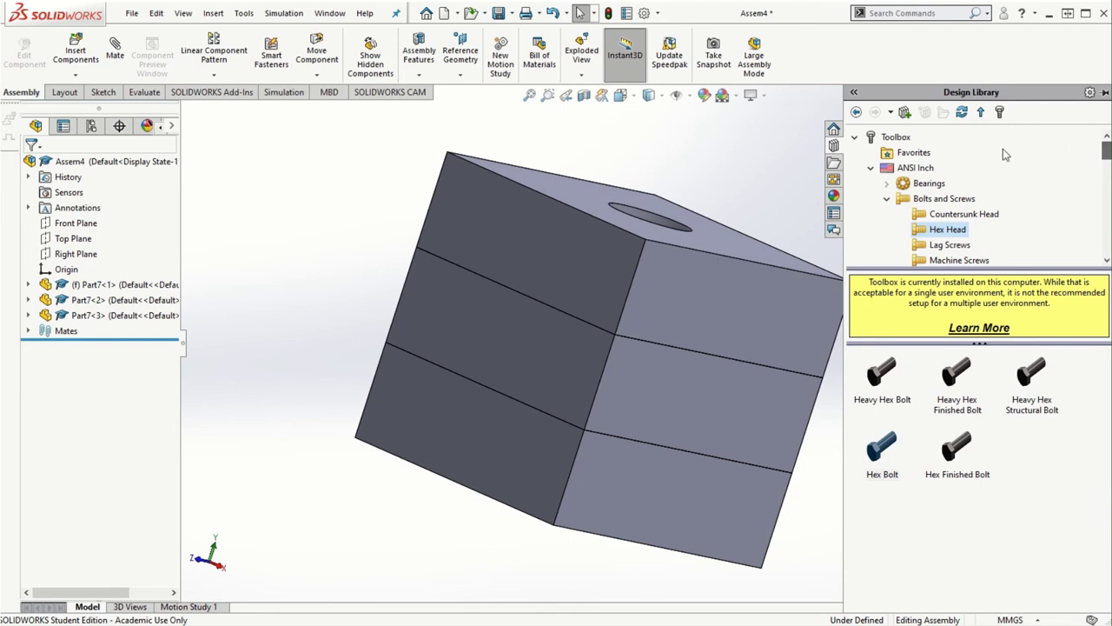
{"action": "left_click", "coordinate": [873, 168]}
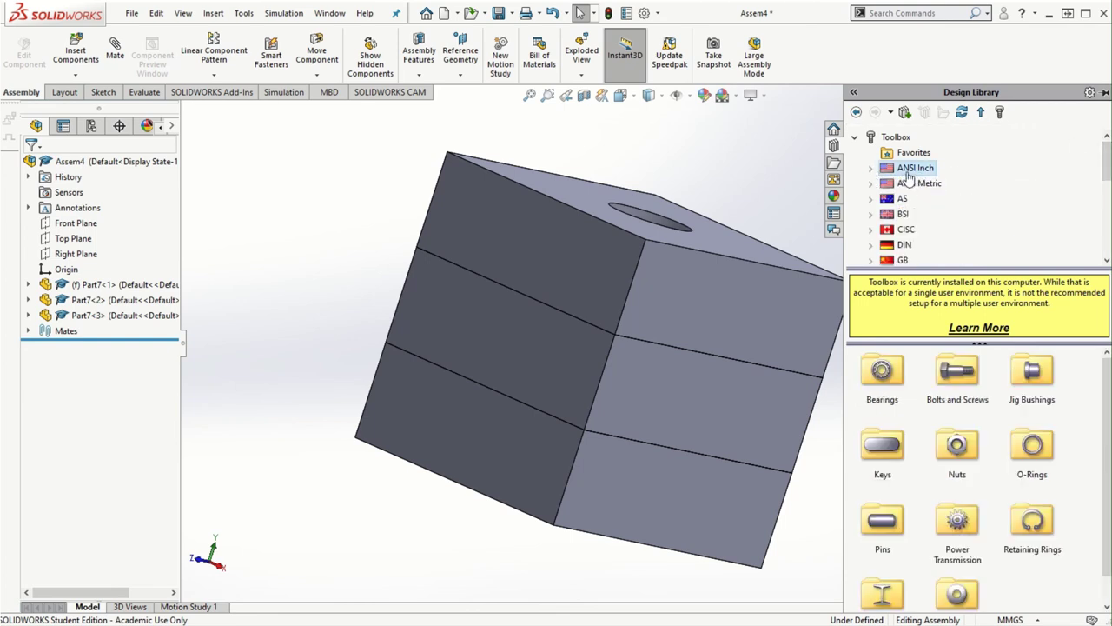
{"action": "left_click", "coordinate": [870, 169]}
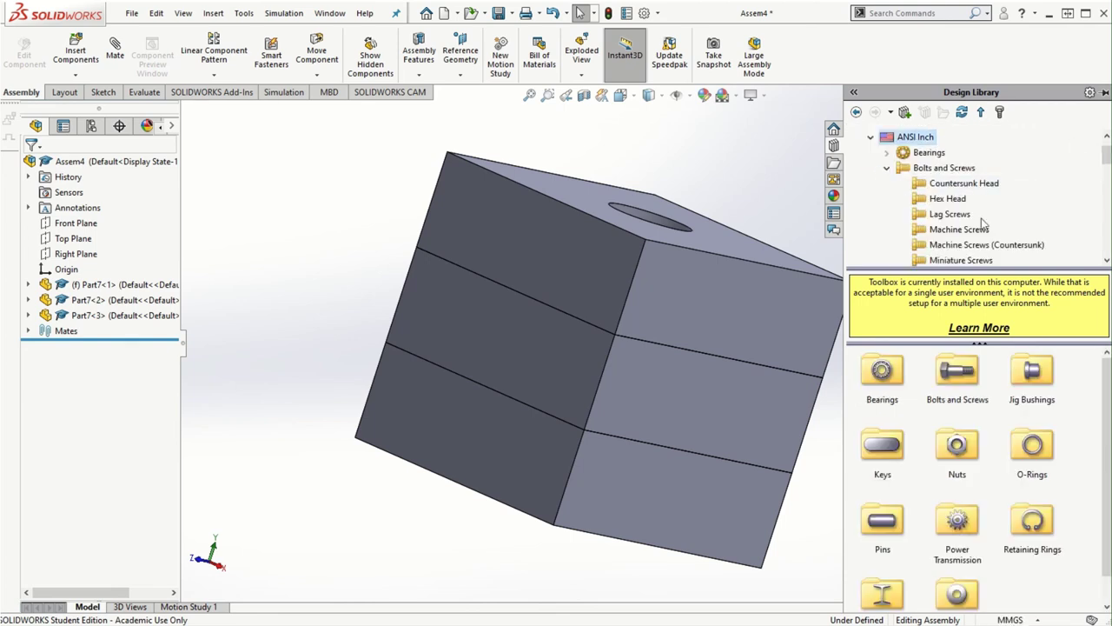
{"action": "left_click", "coordinate": [887, 167]}
{"action": "scroll", "coordinate": [892, 182], "scroll_direction": "down", "scroll_amount": 2}
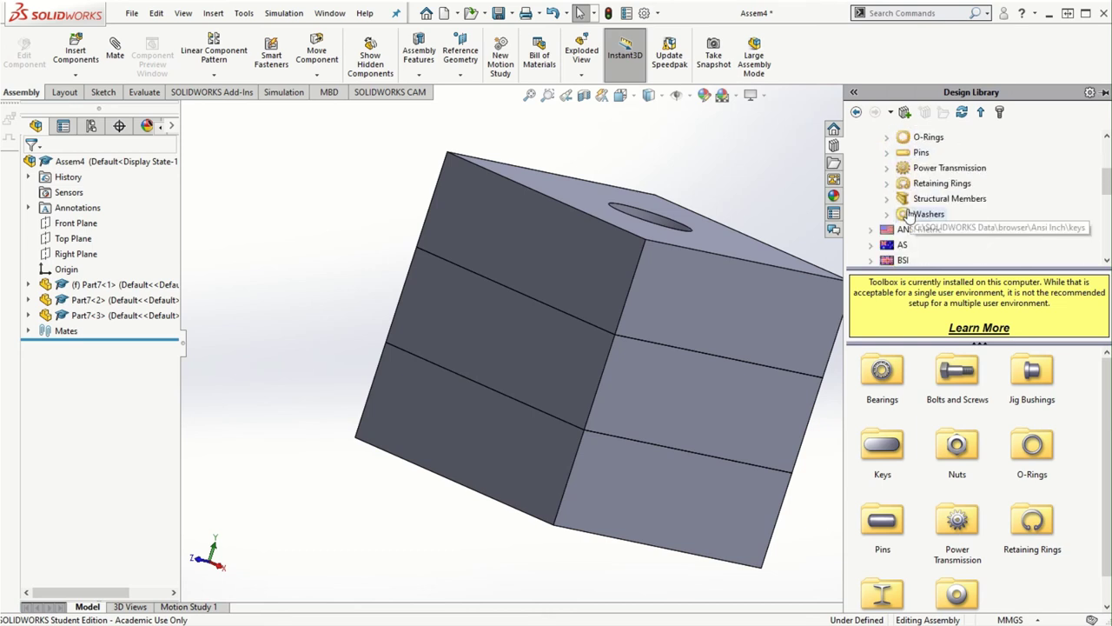
{"action": "left_click", "coordinate": [887, 214]}
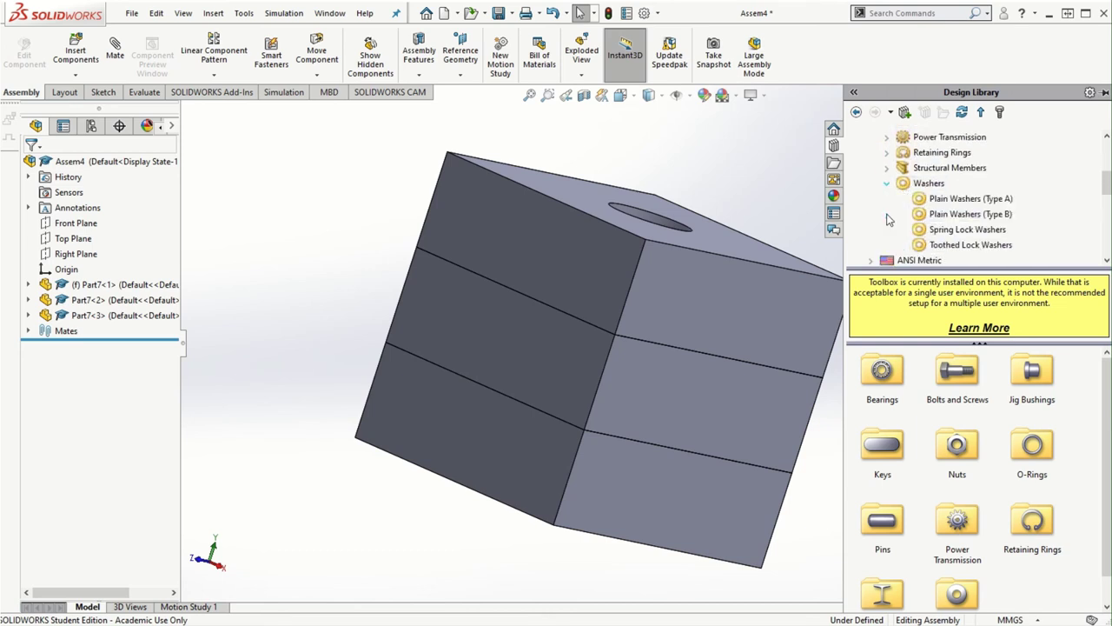
{"action": "left_click", "coordinate": [973, 199]}
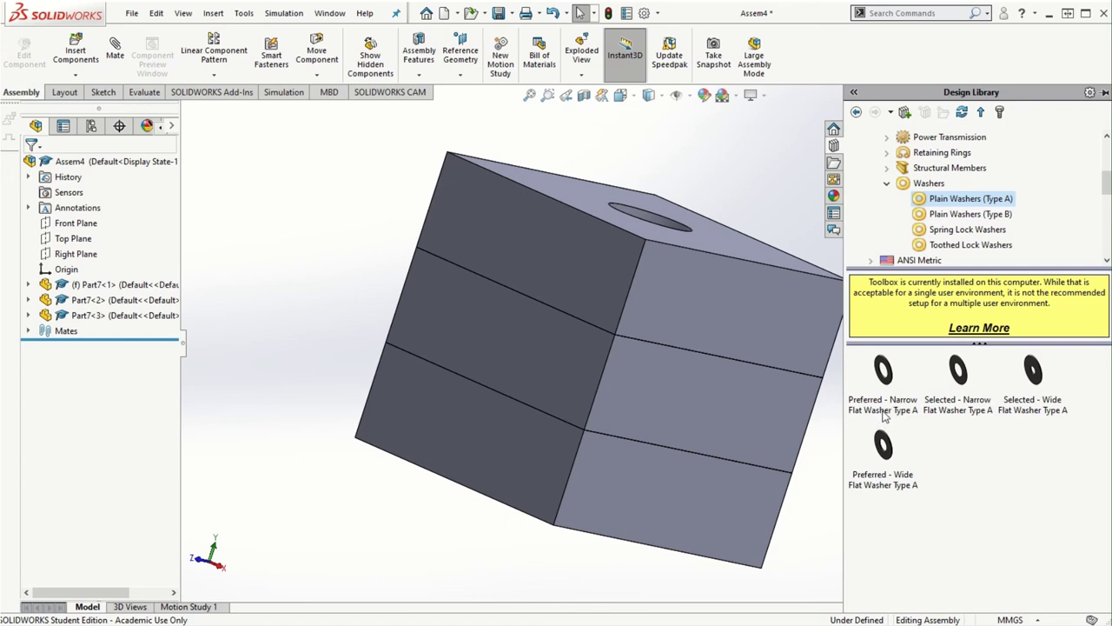
Step: Insert a Preferred - Narrow Flat Washer Type A into the assembly with size 3/8
{"action": "right_click", "coordinate": [886, 373]}
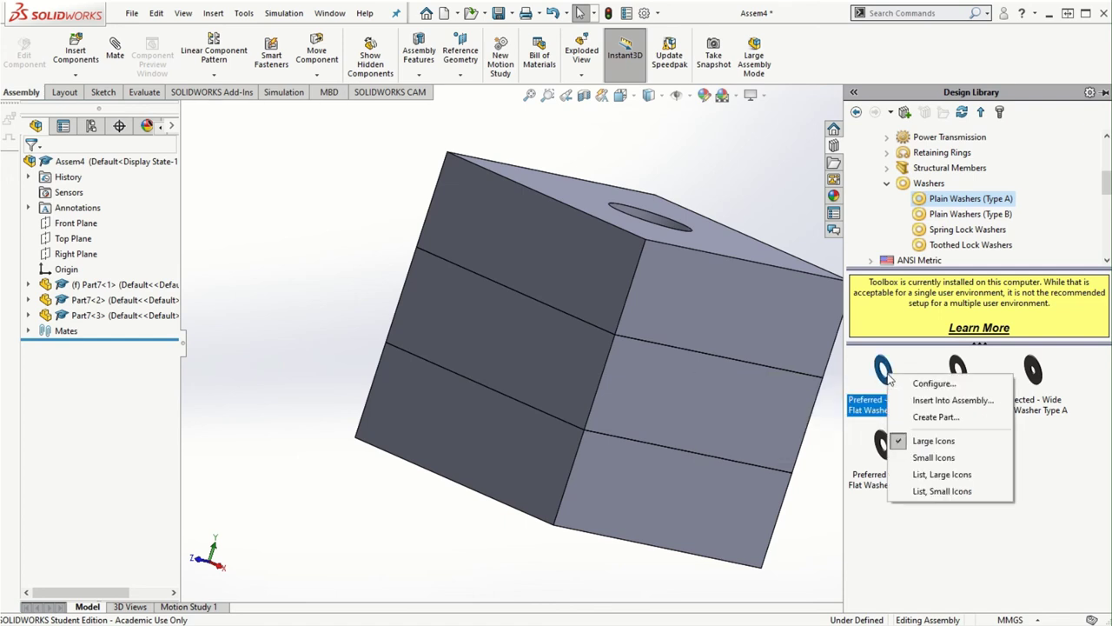
{"action": "left_click", "coordinate": [938, 400]}
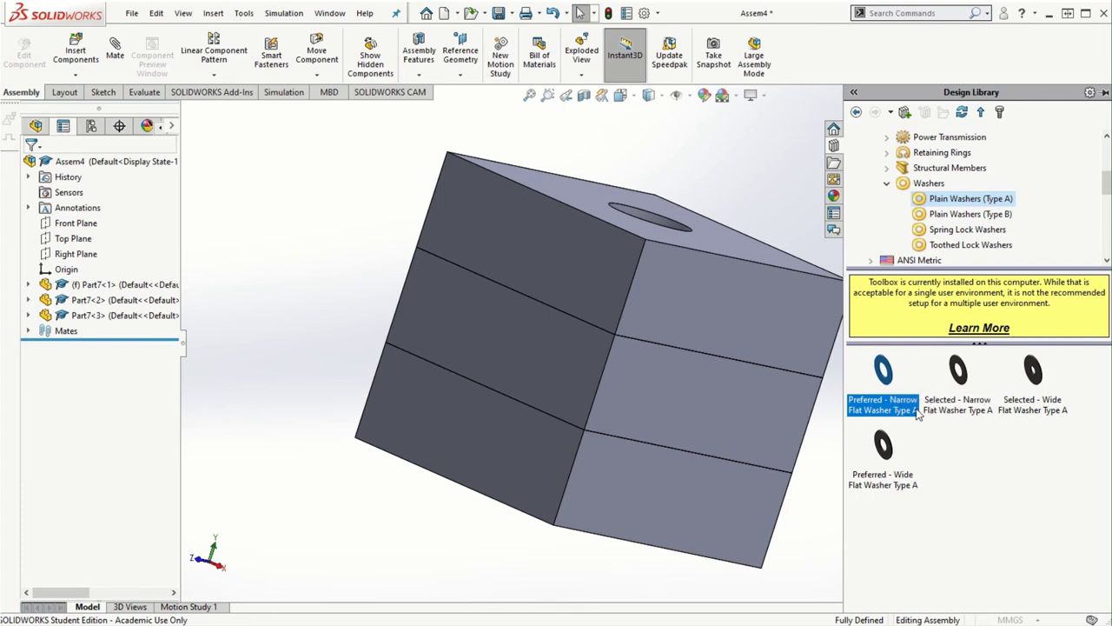
{"action": "scroll", "coordinate": [648, 345], "scroll_direction": "up", "scroll_amount": 2}
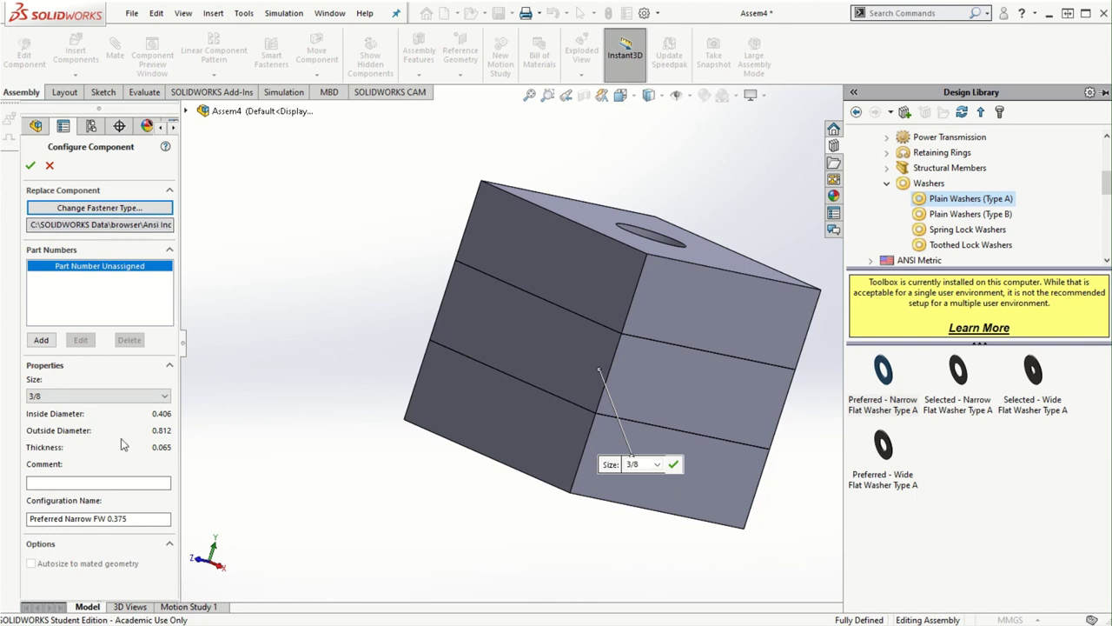
{"action": "left_click", "coordinate": [30, 166]}
{"action": "middle_click_drag", "start_coordinate": [635, 483], "coordinate": [699, 443]}
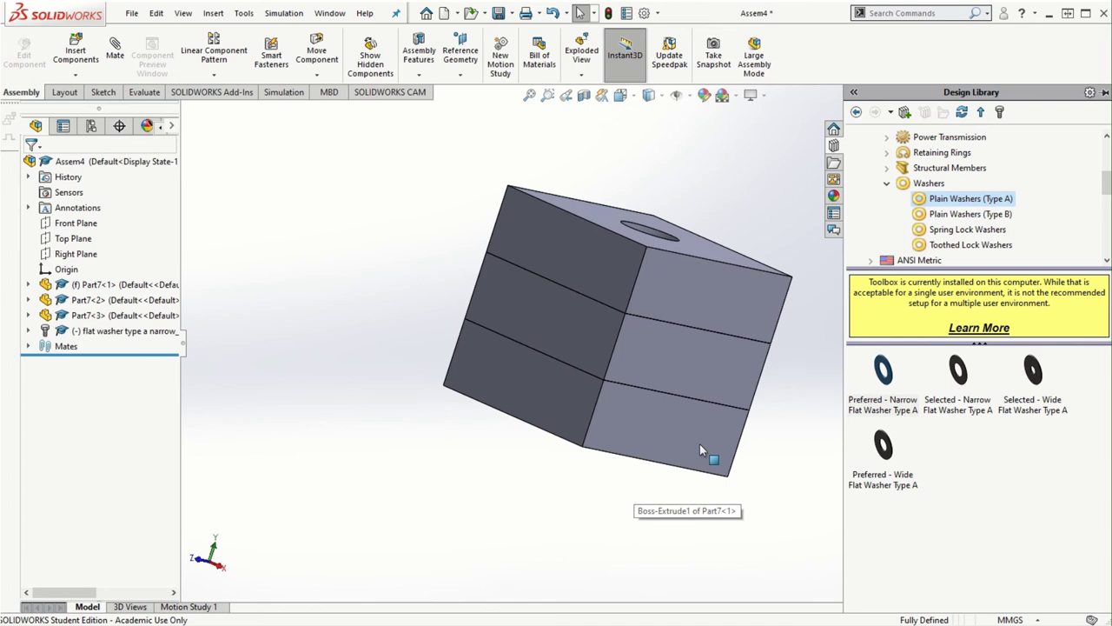
Step: Move the flat washer out from inside the block stack to free space beside the top block's upper corner
{"action": "left_click", "coordinate": [113, 334]}
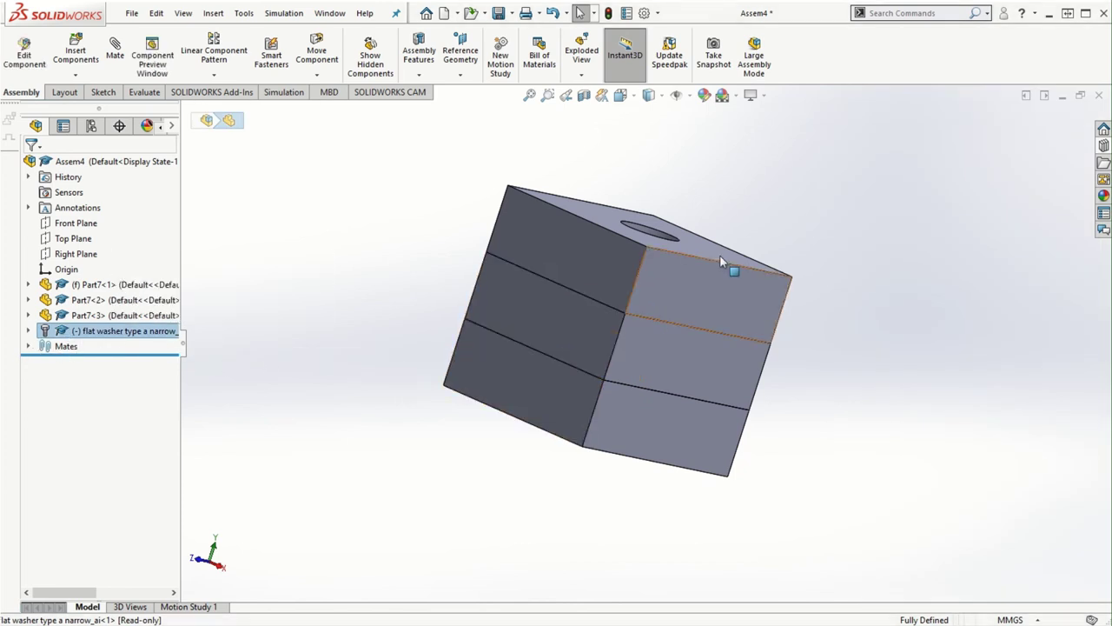
{"action": "middle_click_drag", "start_coordinate": [824, 397], "coordinate": [764, 553]}
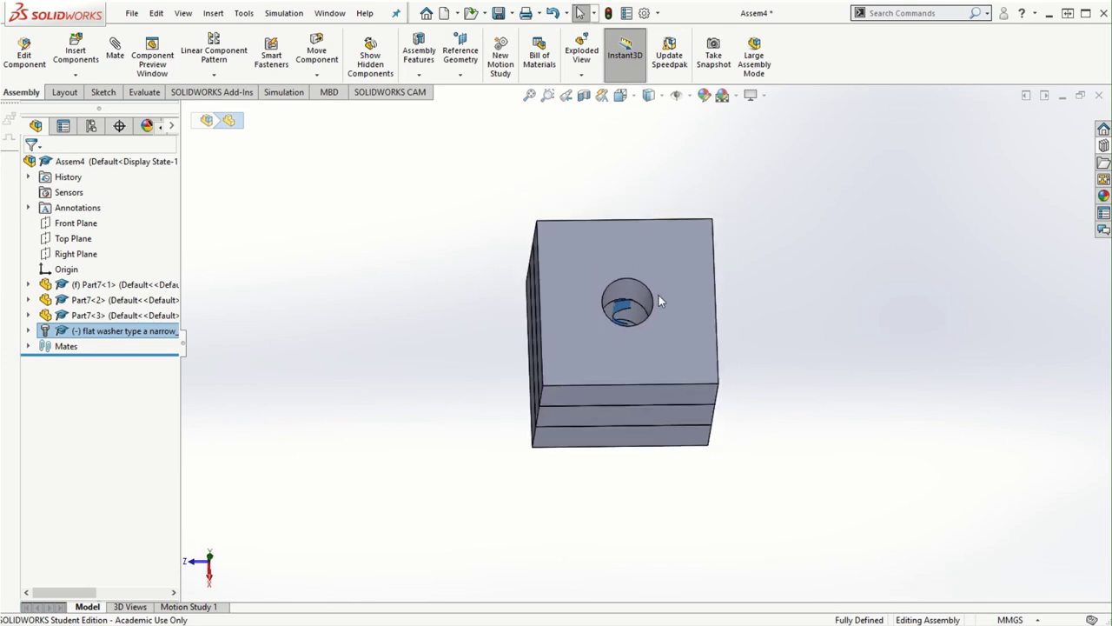
{"action": "scroll", "coordinate": [659, 294], "scroll_direction": "down", "scroll_amount": 3}
{"action": "left_click_drag", "start_coordinate": [590, 321], "coordinate": [288, 249]}
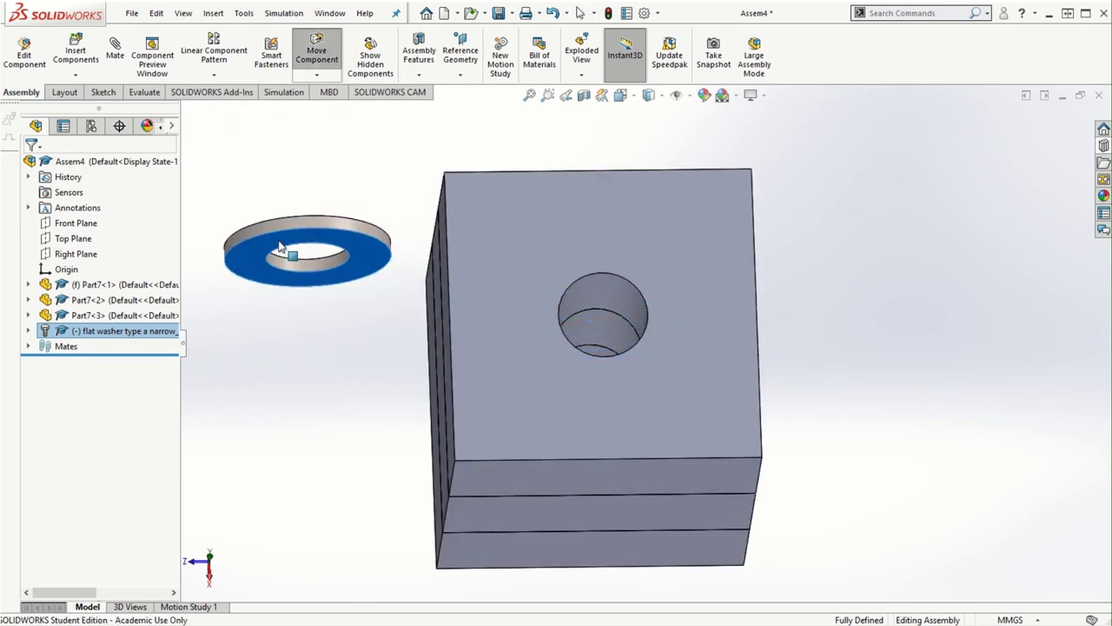
{"action": "middle_click_drag", "start_coordinate": [797, 484], "coordinate": [588, 443]}
{"action": "left_click", "coordinate": [861, 464]}
{"action": "middle_click_drag", "start_coordinate": [540, 400], "coordinate": [529, 448]}
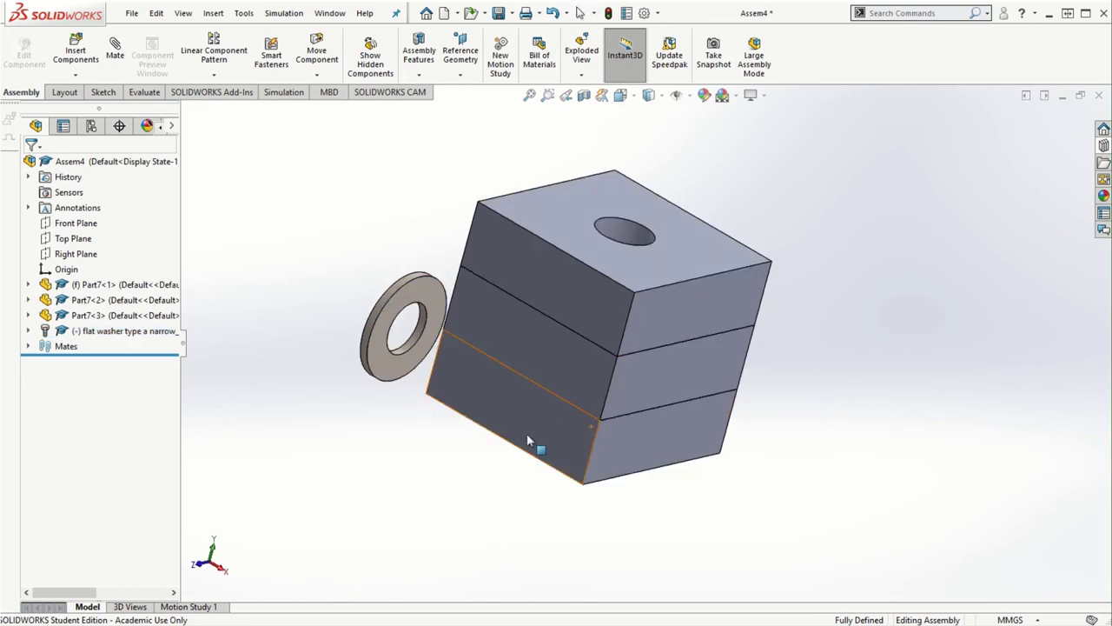
{"action": "left_click_drag", "start_coordinate": [415, 365], "coordinate": [824, 216]}
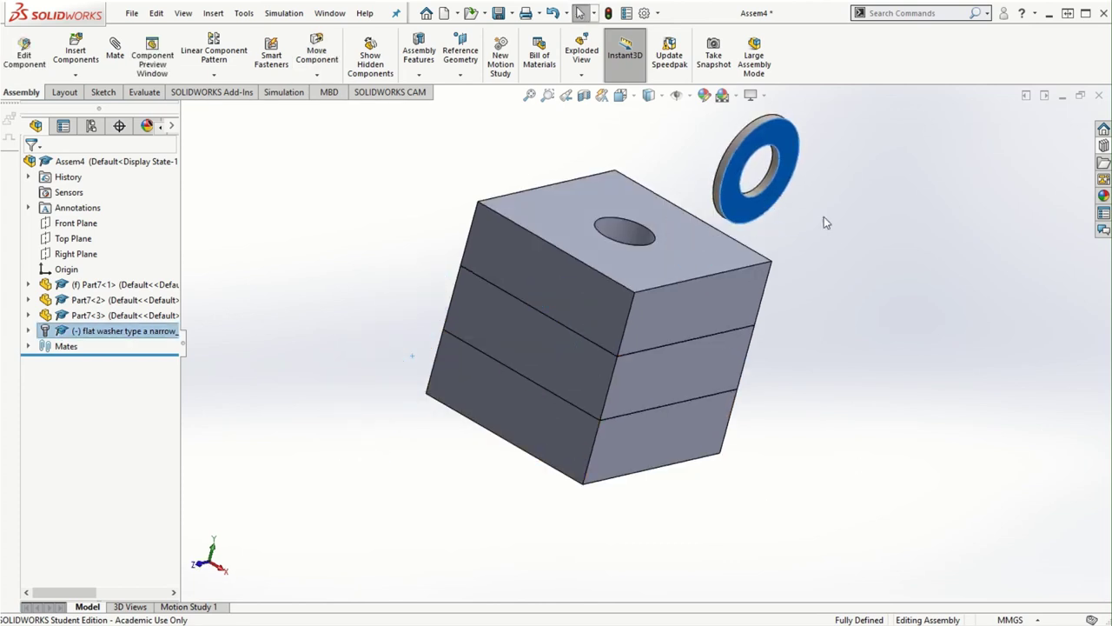
{"action": "left_click", "coordinate": [824, 216]}
Step: Rotate the washer freely until it lies roughly parallel to the top face of the block stack
{"action": "left_click", "coordinate": [316, 75]}
{"action": "left_click", "coordinate": [344, 108]}
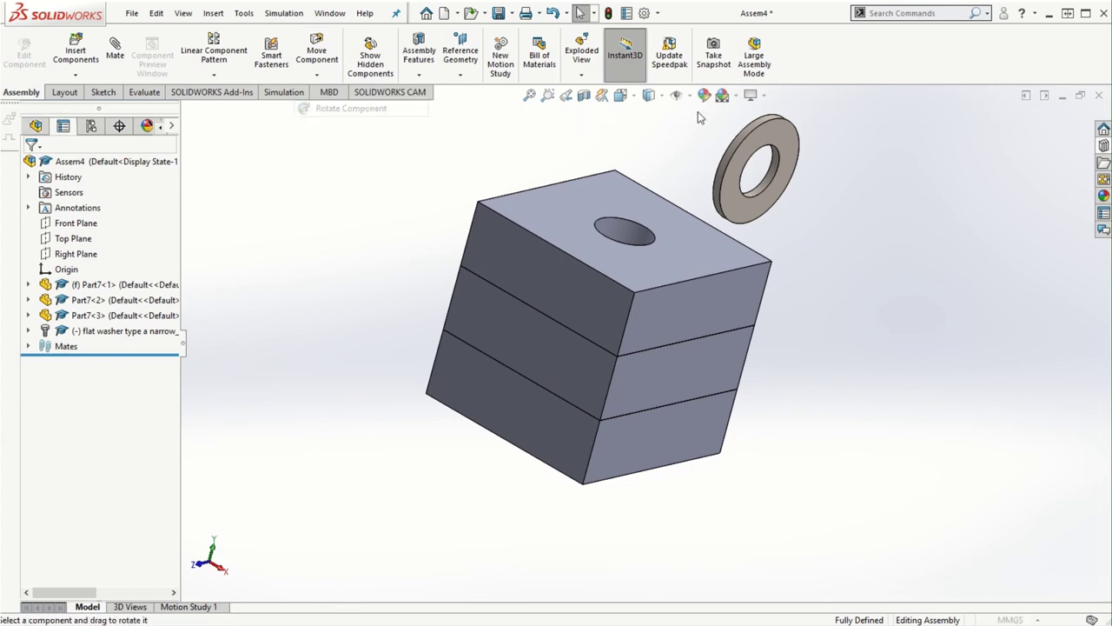
{"action": "left_click_drag", "start_coordinate": [782, 139], "coordinate": [778, 186]}
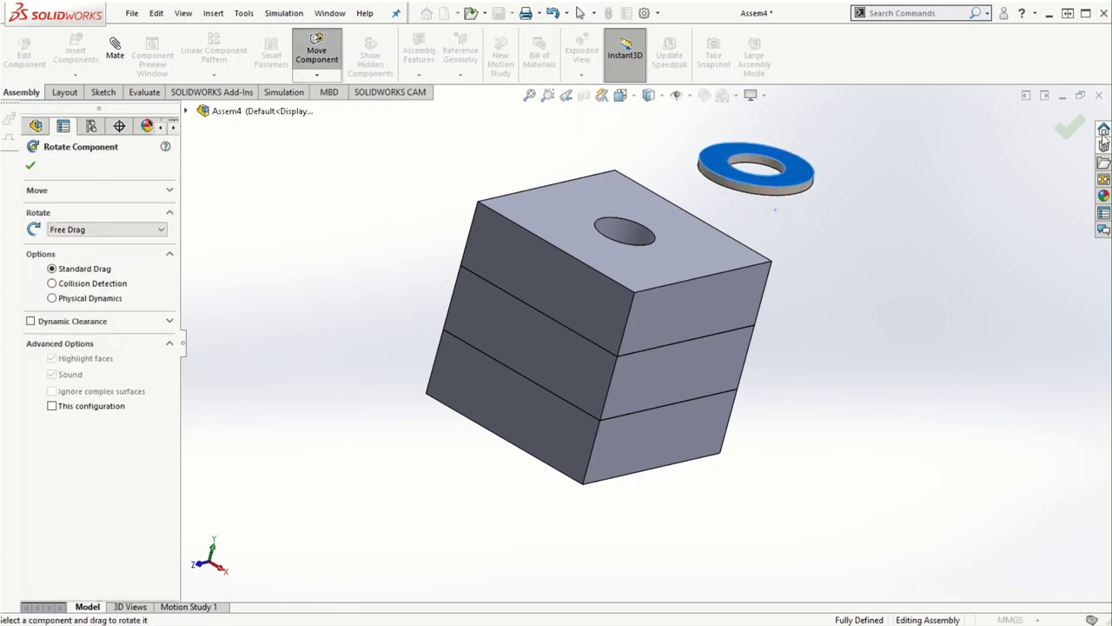
{"action": "left_click", "coordinate": [1071, 128]}
Step: Copy the flat washer and position the copy below the bottom block, near the hole
{"action": "left_click_drag", "start_coordinate": [788, 177], "coordinate": [504, 535], "text": "ctrl"}
{"action": "left_click", "coordinate": [981, 366]}
{"action": "middle_click_drag", "start_coordinate": [785, 506], "coordinate": [826, 417]}
{"action": "left_click", "coordinate": [871, 475]}
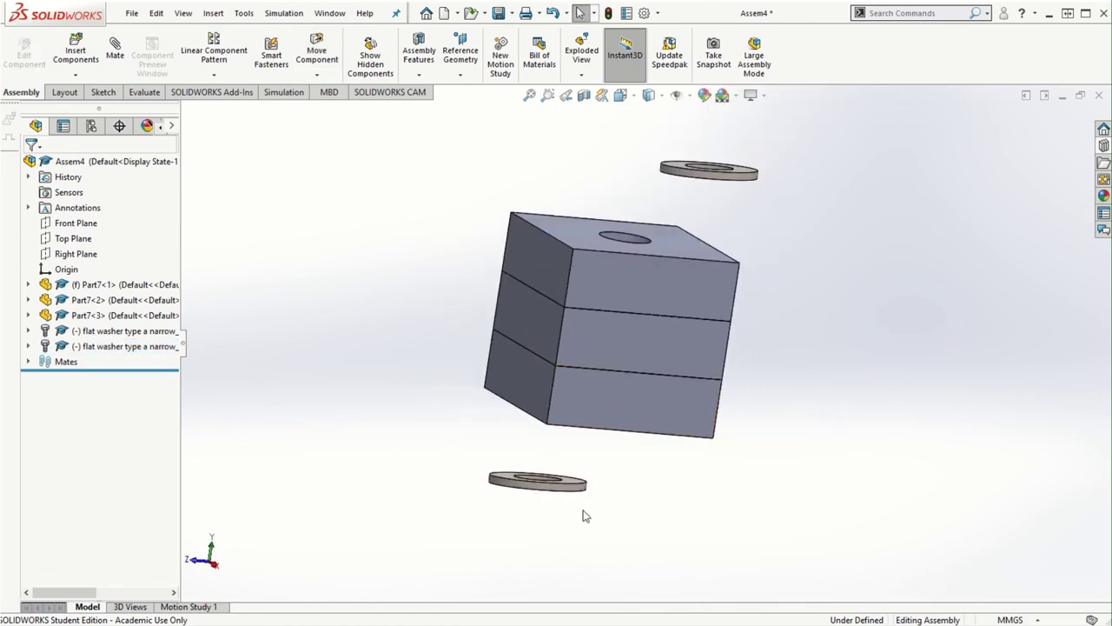
{"action": "left_click", "coordinate": [565, 483]}
{"action": "left_click_drag", "start_coordinate": [565, 483], "coordinate": [612, 503]}
{"action": "left_click", "coordinate": [890, 489]}
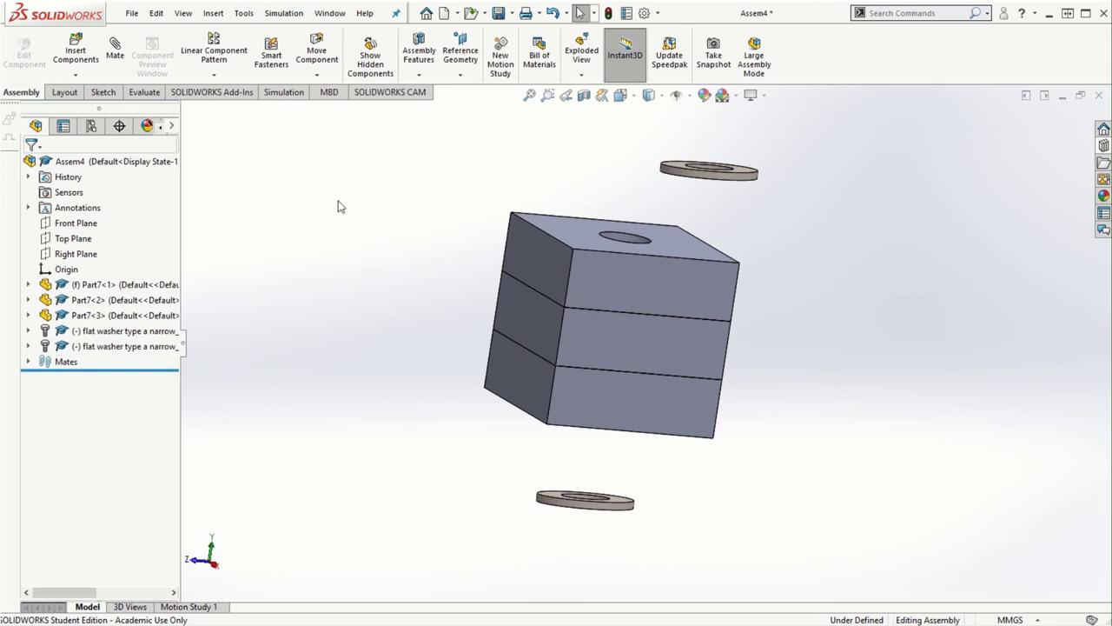
Step: Add a concentric mate between the top block's hole and the upper washer's inner face
{"action": "middle_click_drag", "start_coordinate": [805, 224], "coordinate": [796, 304]}
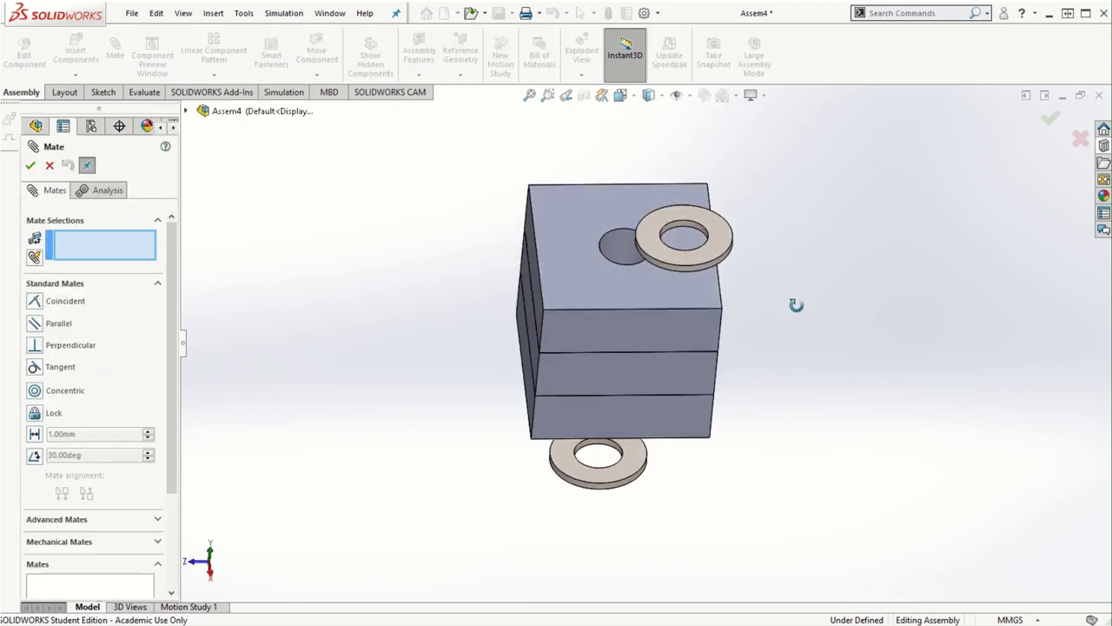
{"action": "left_click", "coordinate": [615, 240]}
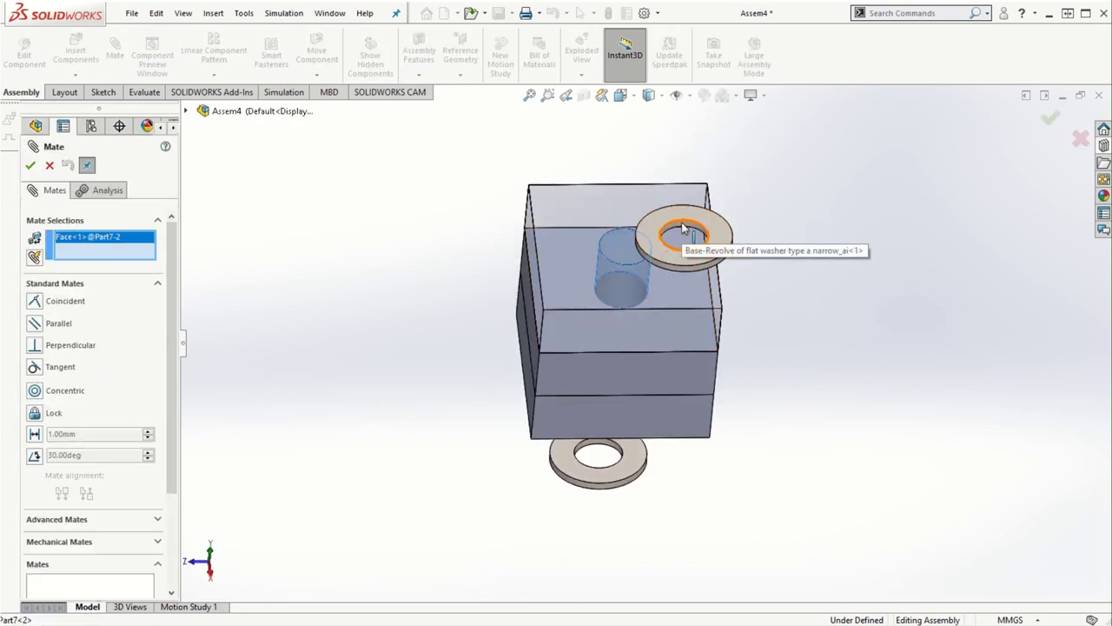
{"action": "left_click", "coordinate": [683, 229]}
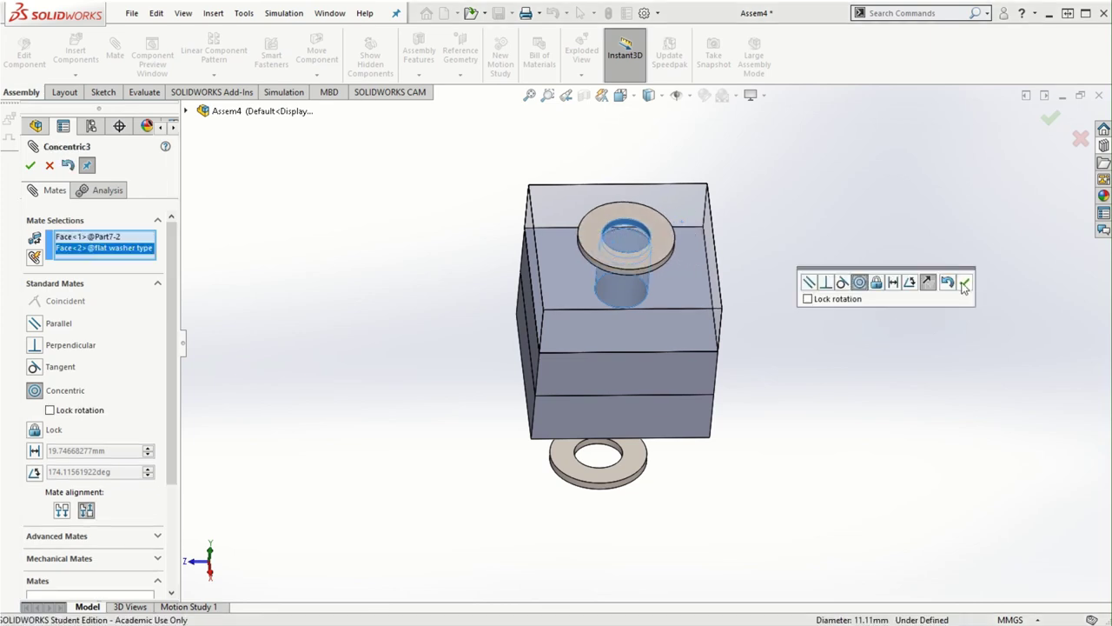
{"action": "left_click", "coordinate": [965, 285]}
Step: Add a coincident mate between the top block's upper face and the underside of the upper washer
{"action": "scroll", "coordinate": [653, 291], "scroll_direction": "down", "scroll_amount": 3}
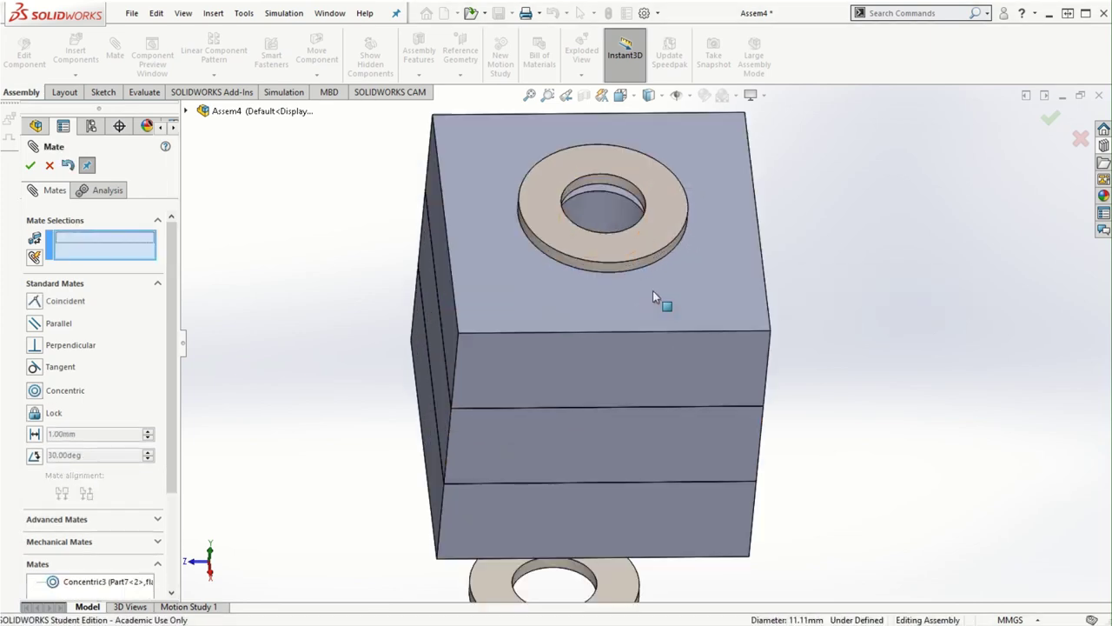
{"action": "middle_click_drag", "start_coordinate": [955, 367], "coordinate": [967, 290]}
{"action": "scroll", "coordinate": [683, 217], "scroll_direction": "up", "scroll_amount": 2}
{"action": "middle_click_drag", "start_coordinate": [682, 217], "coordinate": [696, 191]}
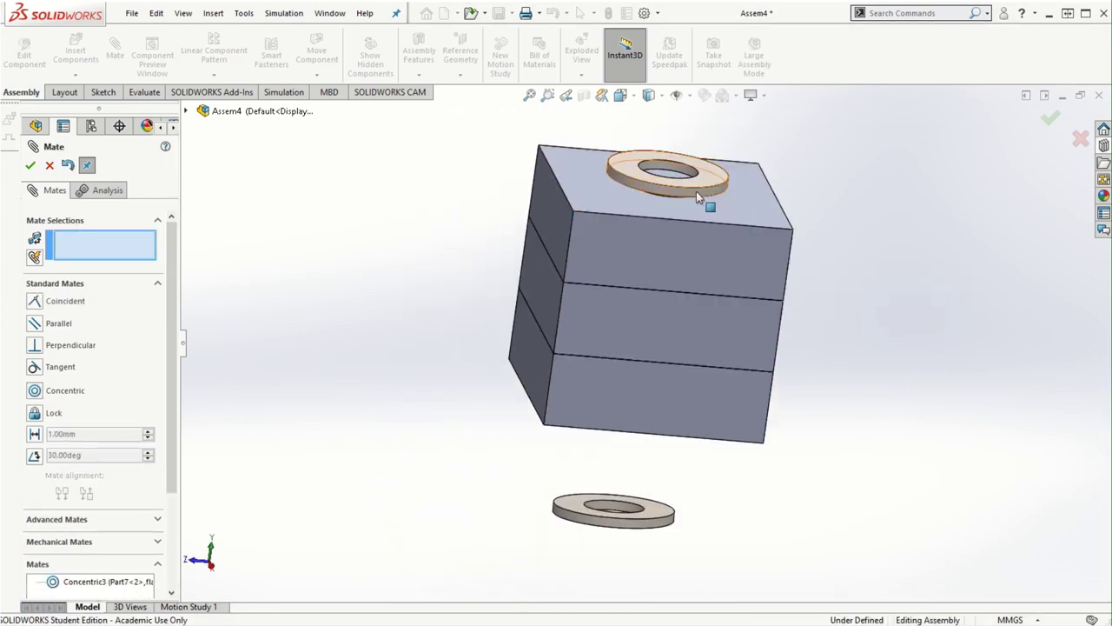
{"action": "scroll", "coordinate": [683, 229], "scroll_direction": "down", "scroll_amount": 5}
{"action": "left_click_drag", "start_coordinate": [673, 239], "coordinate": [691, 179]}
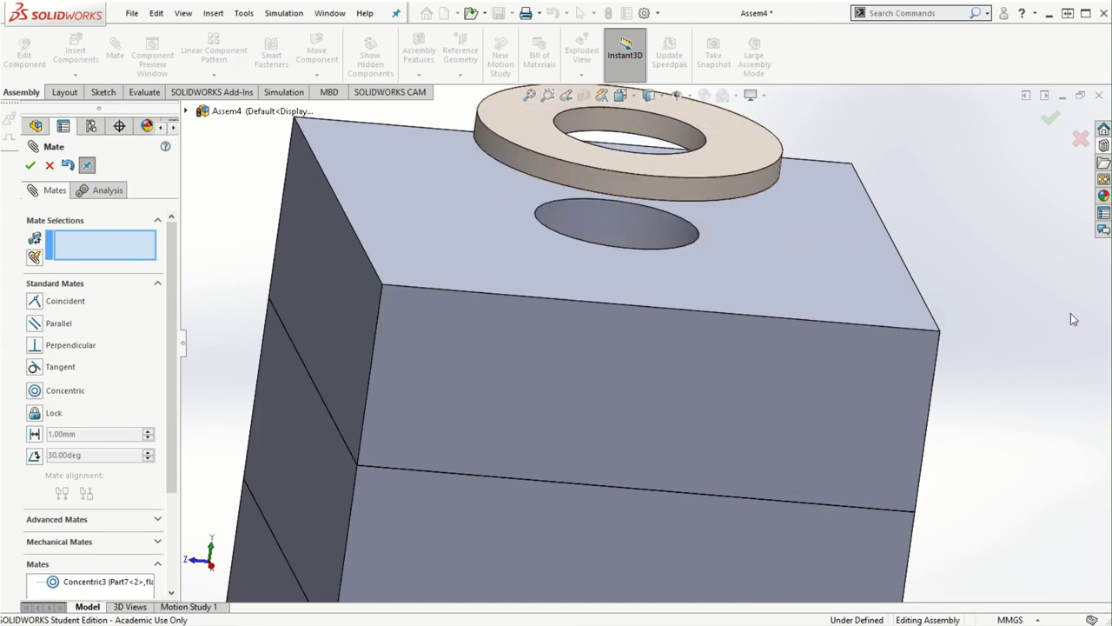
{"action": "left_click", "coordinate": [838, 285]}
{"action": "scroll", "coordinate": [1005, 321], "scroll_direction": "up", "scroll_amount": 2}
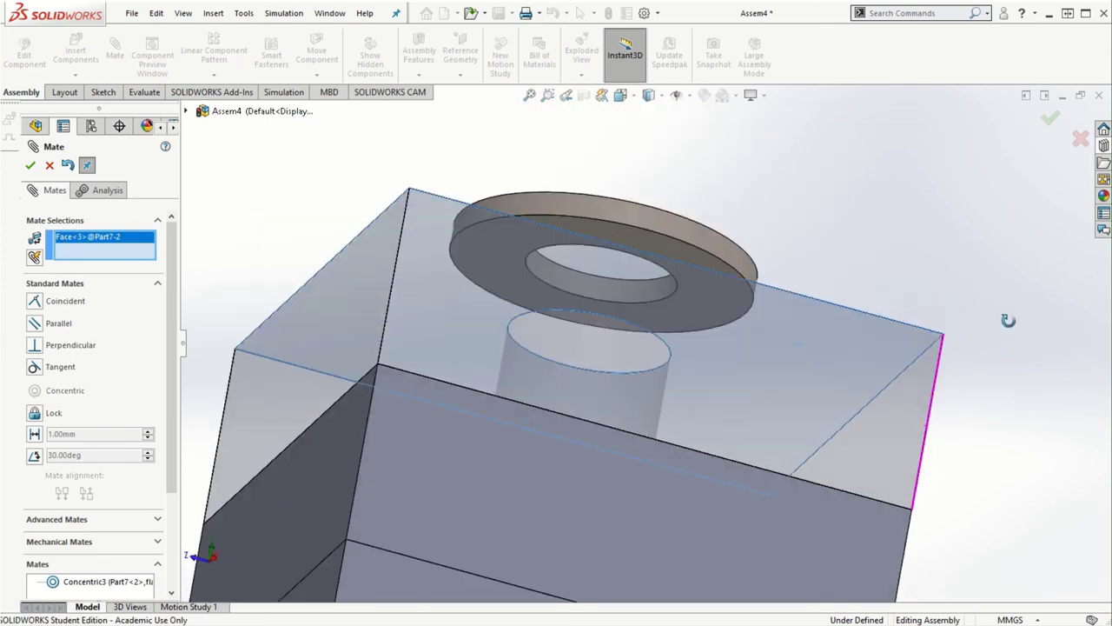
{"action": "scroll", "coordinate": [703, 241], "scroll_direction": "up", "scroll_amount": 3}
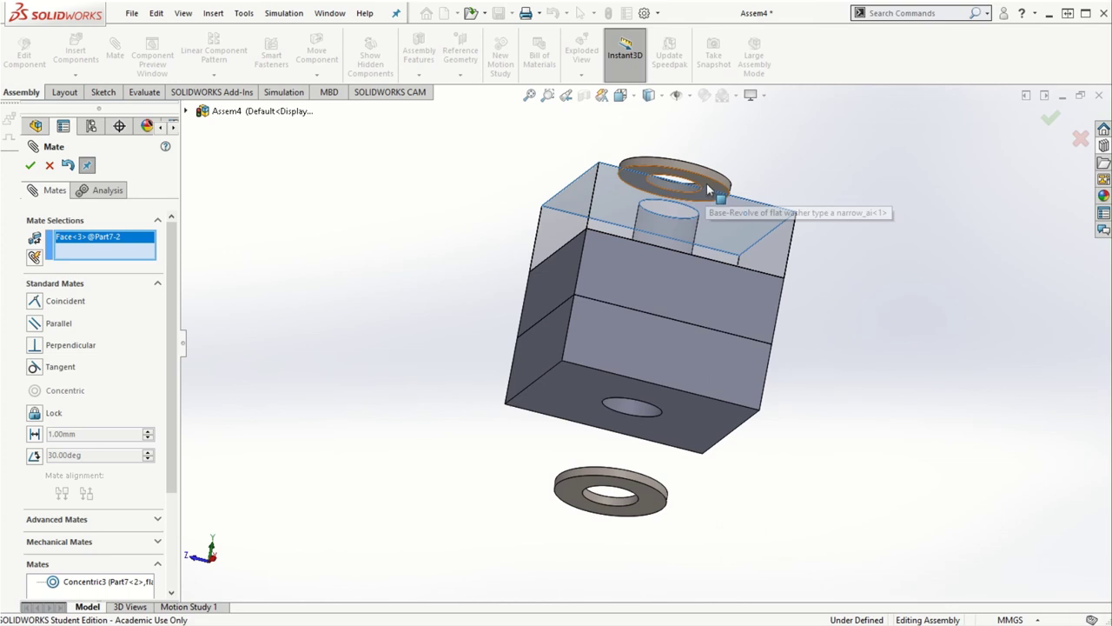
{"action": "left_click", "coordinate": [705, 193]}
{"action": "left_click", "coordinate": [865, 154]}
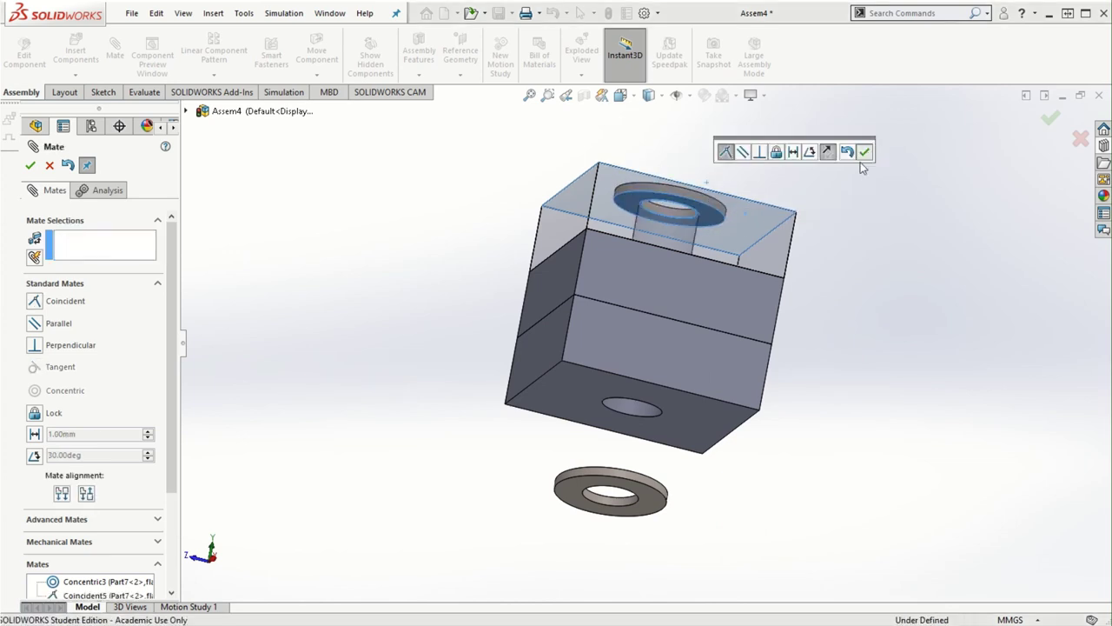
Step: Add a concentric mate between the lower washer's inner face and the bottom block's hole
{"action": "left_click", "coordinate": [611, 500]}
{"action": "left_click", "coordinate": [635, 421]}
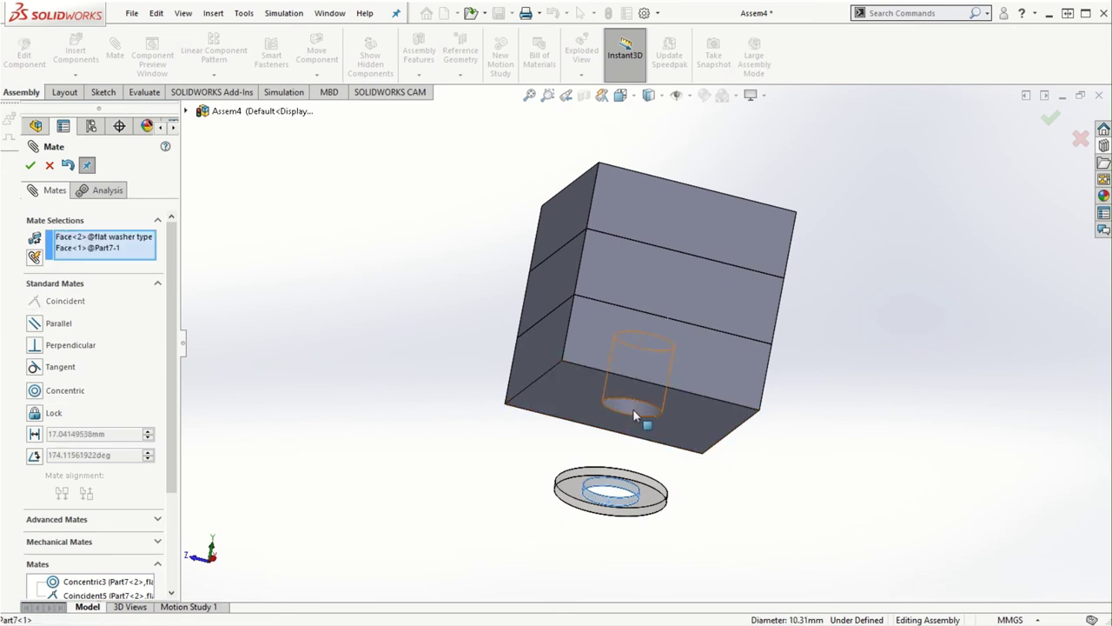
{"action": "left_click", "coordinate": [808, 437]}
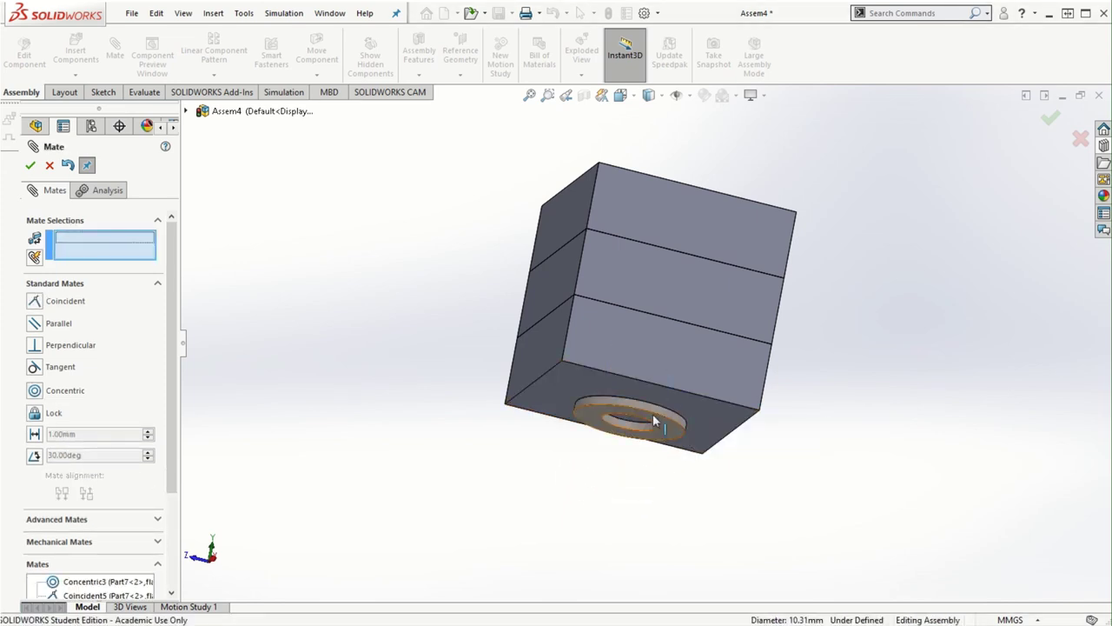
Step: Add a coincident mate between the bottom block's underside and the top face of the lower washer
{"action": "scroll", "coordinate": [653, 414], "scroll_direction": "down", "scroll_amount": 4}
{"action": "left_click_drag", "start_coordinate": [665, 400], "coordinate": [640, 484]}
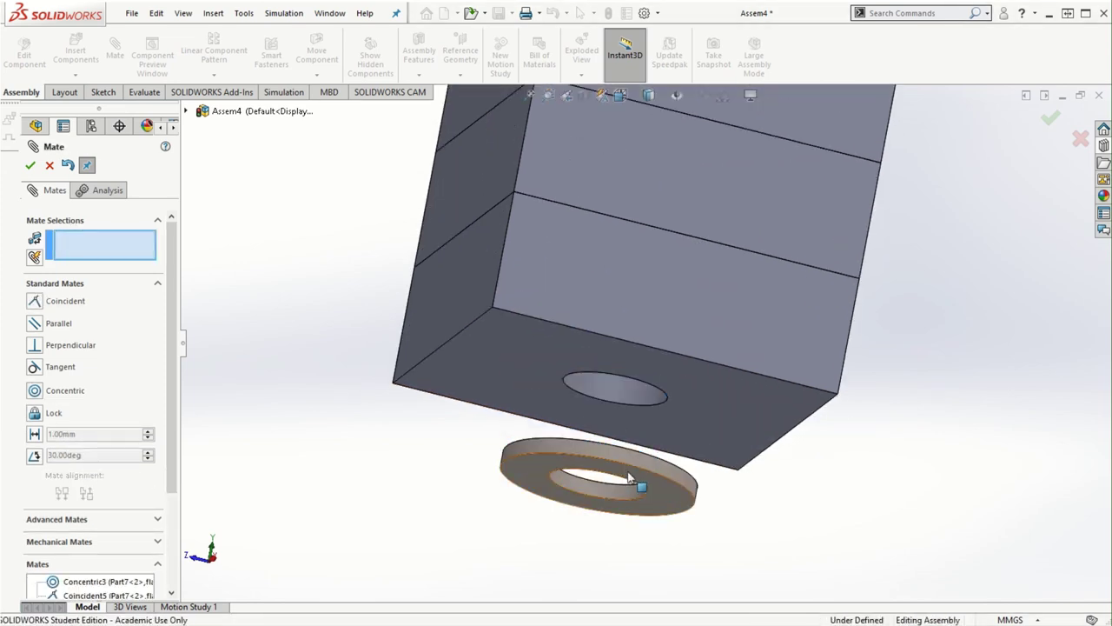
{"action": "left_click", "coordinate": [753, 440]}
{"action": "middle_click_drag", "start_coordinate": [943, 373], "coordinate": [904, 452]}
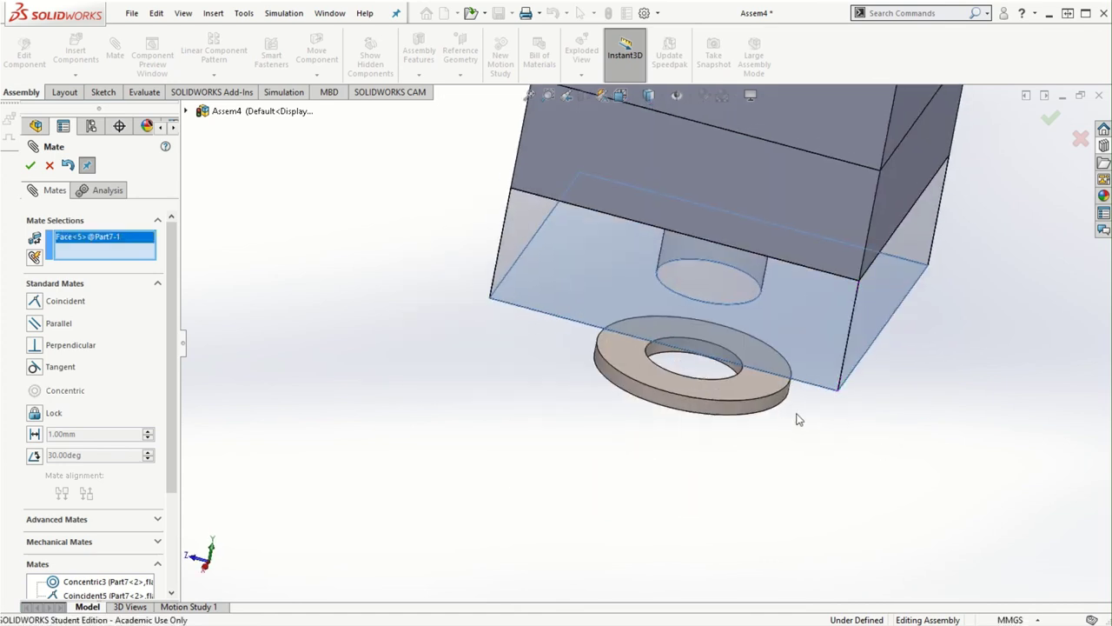
{"action": "left_click", "coordinate": [750, 390]}
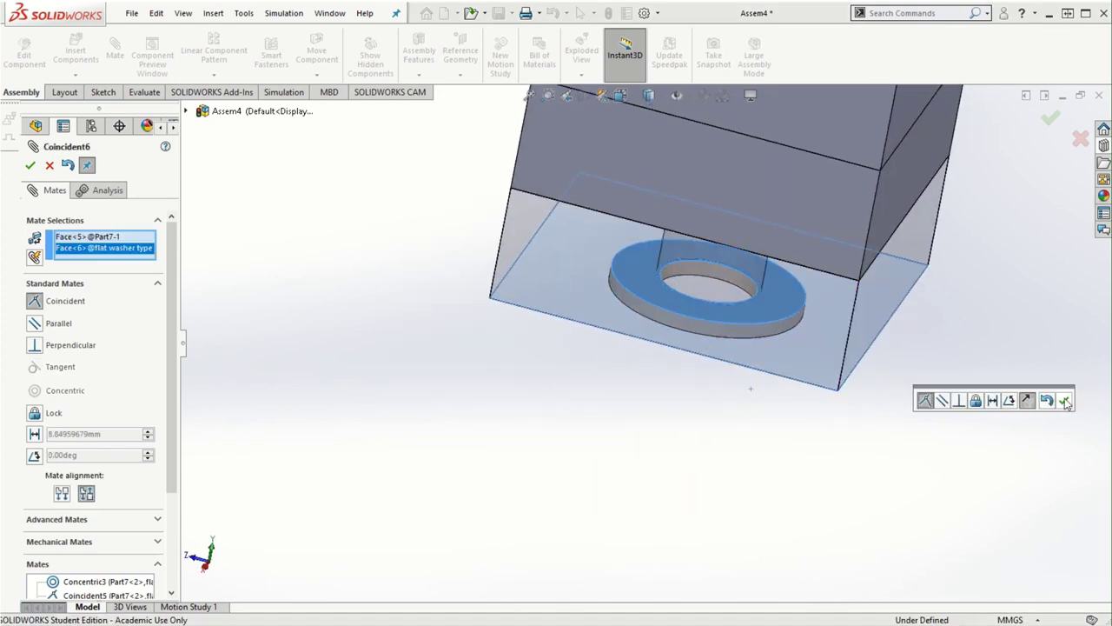
{"action": "left_click", "coordinate": [1066, 401]}
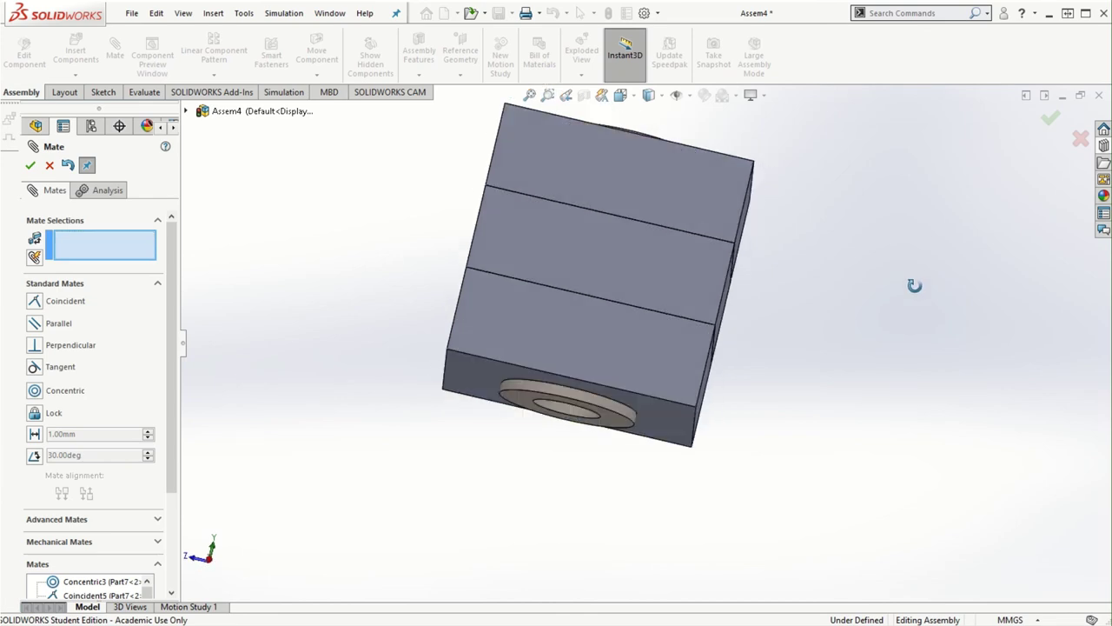
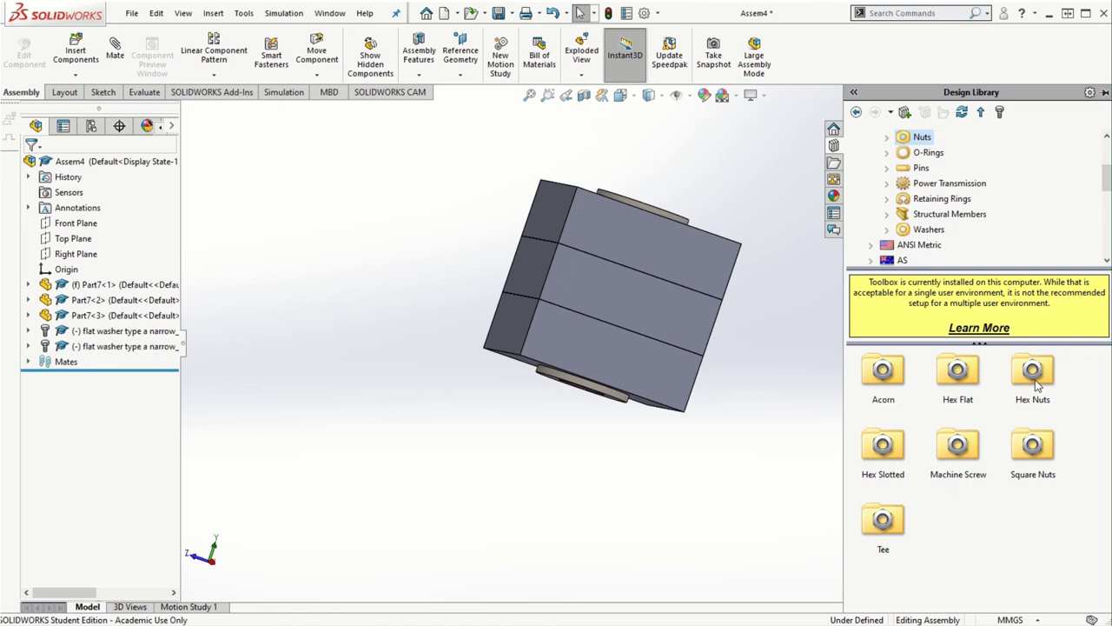
Step: Insert a Hex Jam Nut from the Toolbox hex nuts with size 3/8-16, double chamfer finish and cosmetic thread display
{"action": "double_click", "coordinate": [1033, 372]}
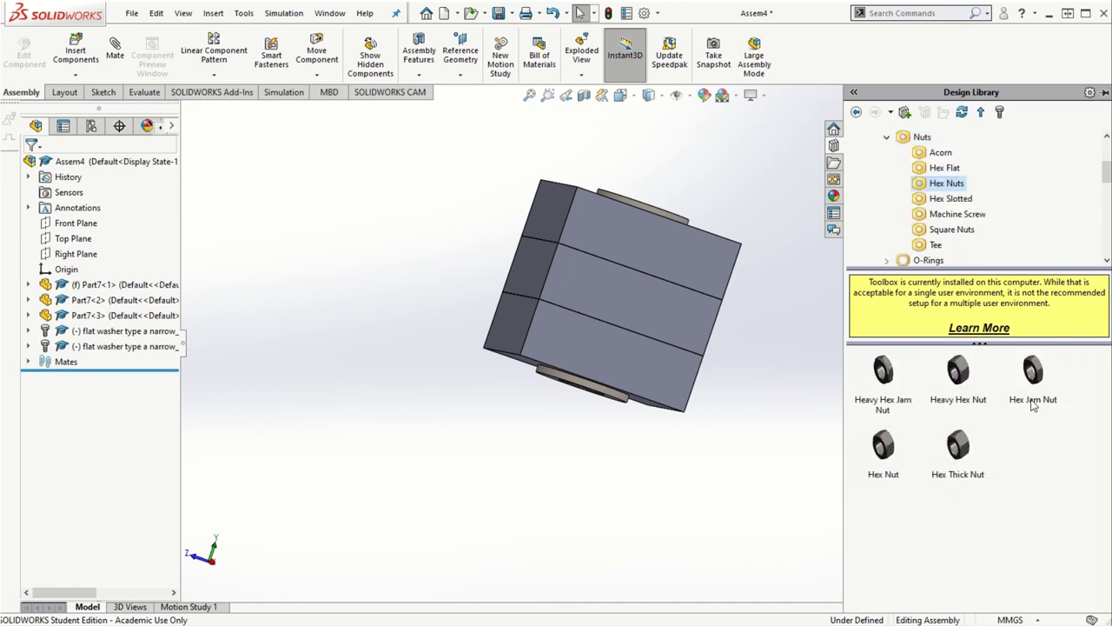
{"action": "right_click", "coordinate": [1033, 372]}
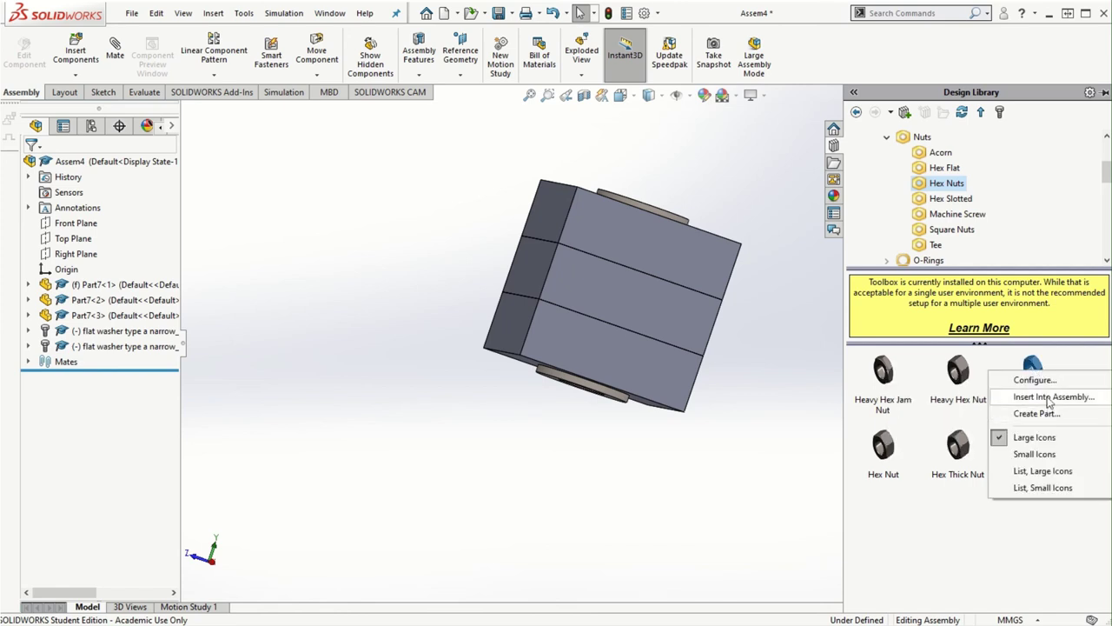
{"action": "left_click", "coordinate": [1051, 396]}
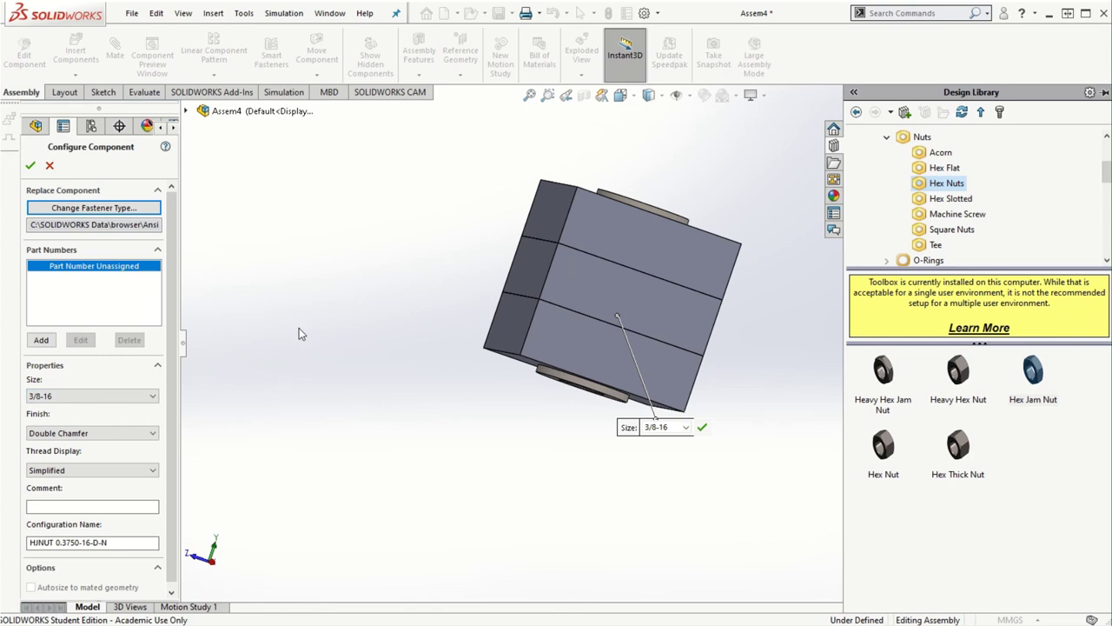
{"action": "left_click", "coordinate": [93, 470]}
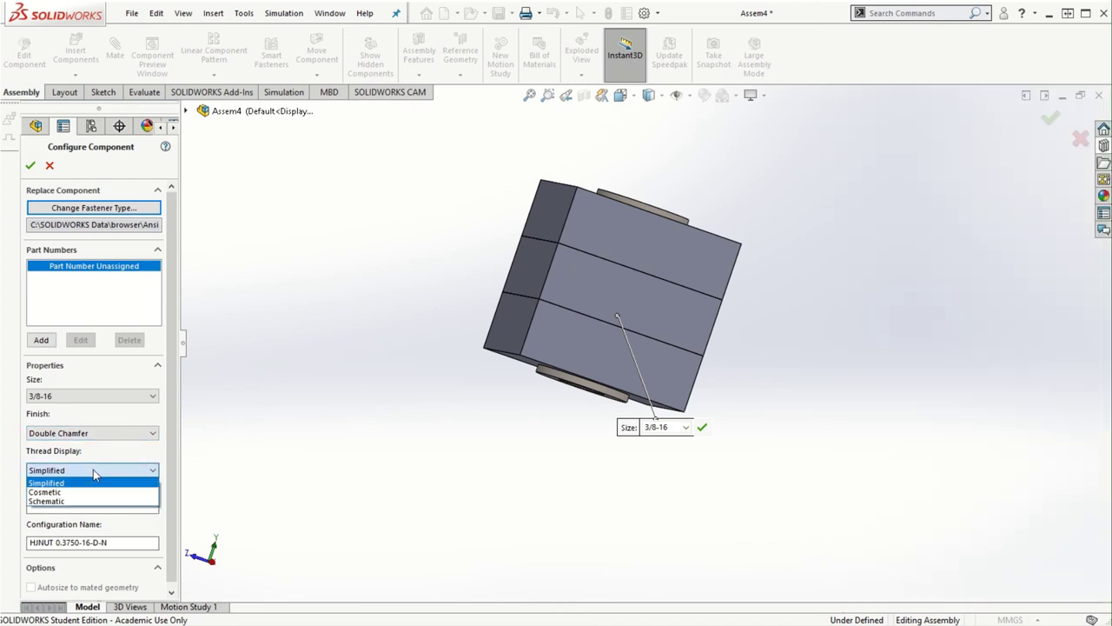
{"action": "left_click", "coordinate": [78, 491]}
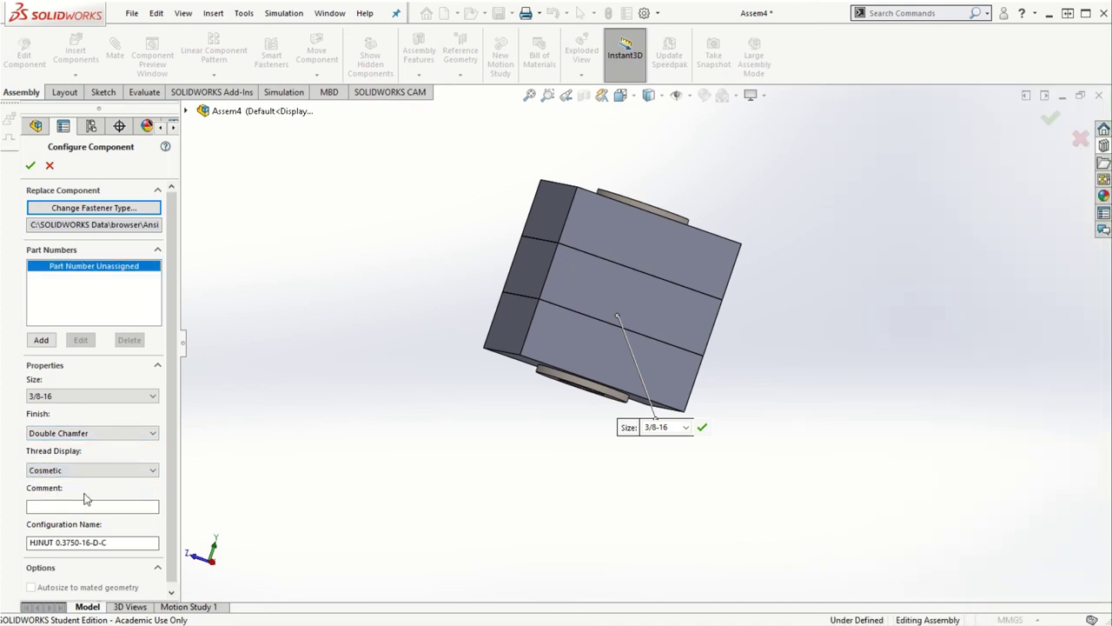
{"action": "left_click", "coordinate": [29, 165]}
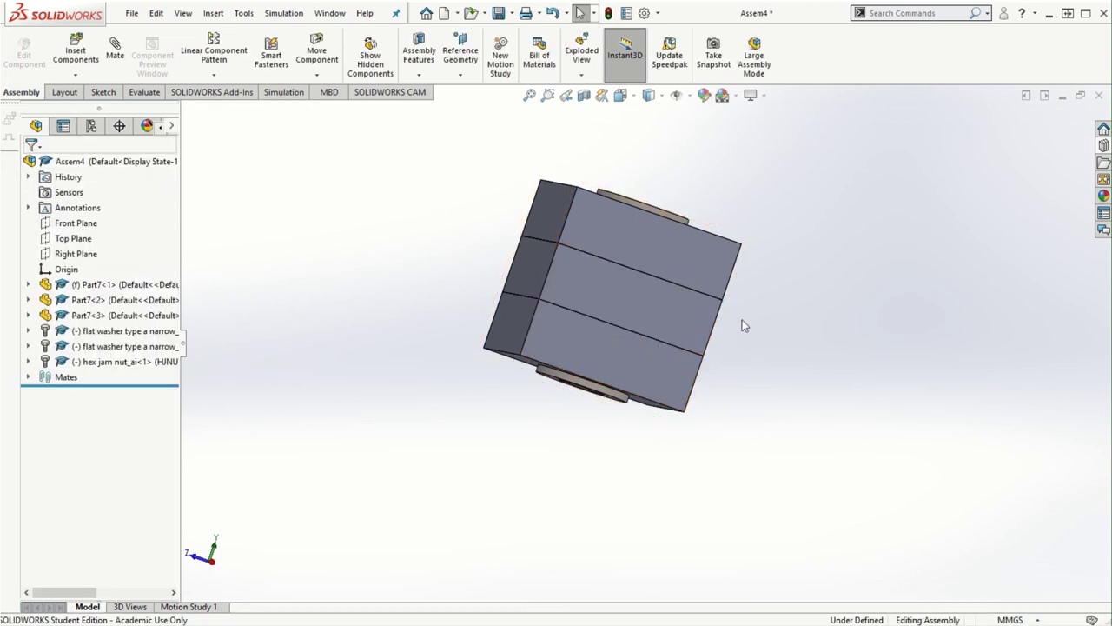
Step: Find the hex jam nut hidden inside the block stack and move it out beside the blocks
{"action": "middle_click_drag", "start_coordinate": [739, 323], "coordinate": [720, 387]}
{"action": "right_click", "coordinate": [721, 387]}
{"action": "left_click", "coordinate": [98, 362]}
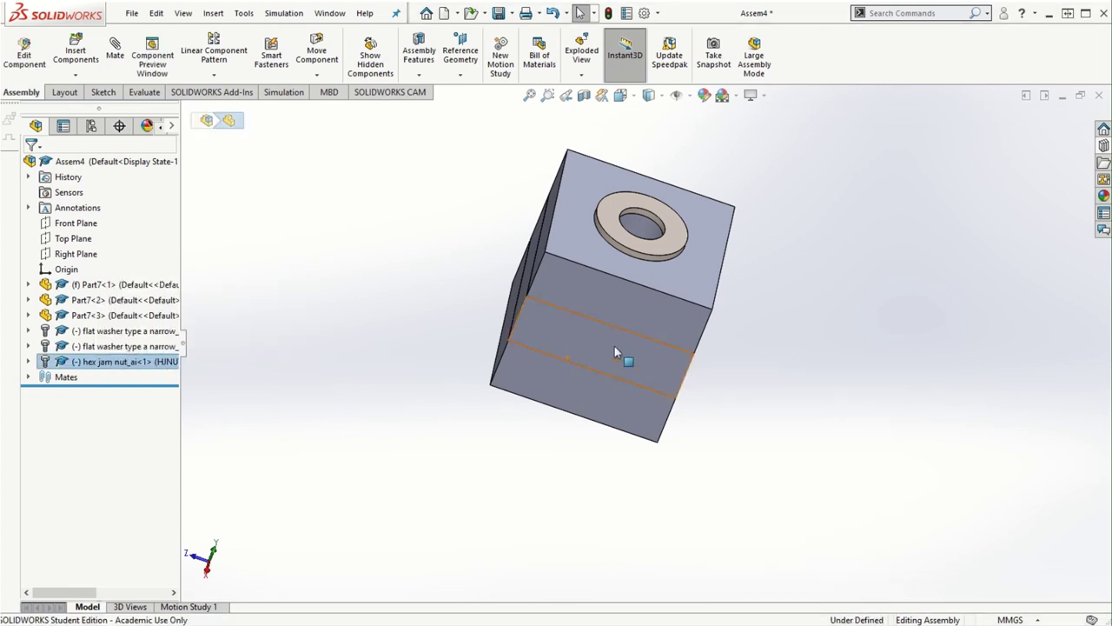
{"action": "middle_click_drag", "start_coordinate": [748, 411], "coordinate": [643, 336]}
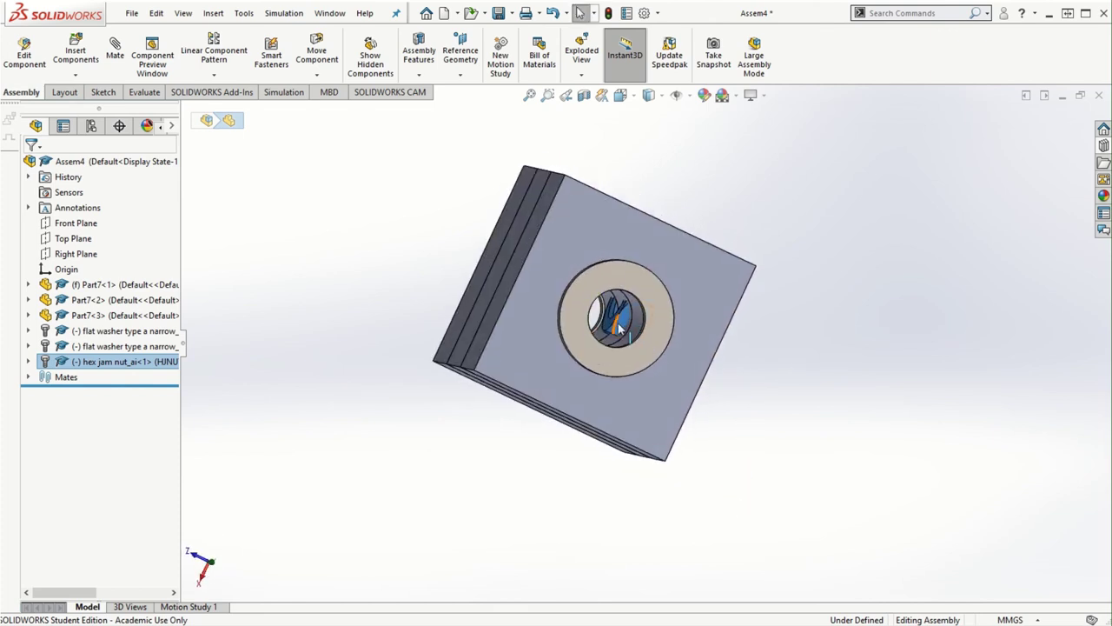
{"action": "left_click_drag", "start_coordinate": [643, 337], "coordinate": [886, 323]}
{"action": "middle_click_drag", "start_coordinate": [856, 431], "coordinate": [714, 387]}
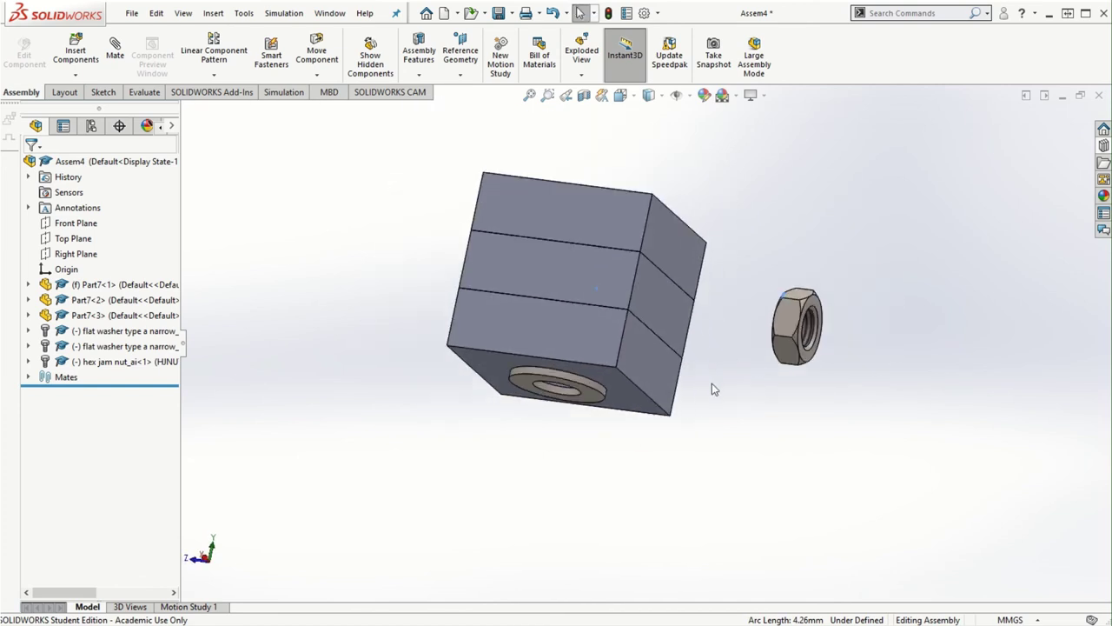
{"action": "middle_click_drag", "start_coordinate": [814, 379], "coordinate": [798, 321]}
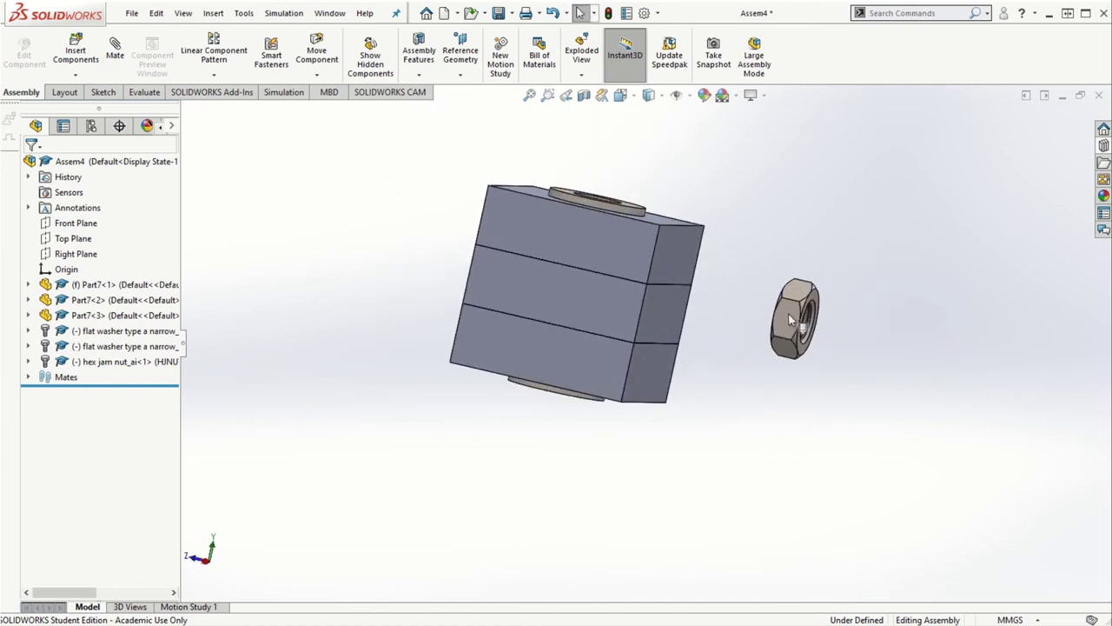
{"action": "left_click", "coordinate": [798, 321]}
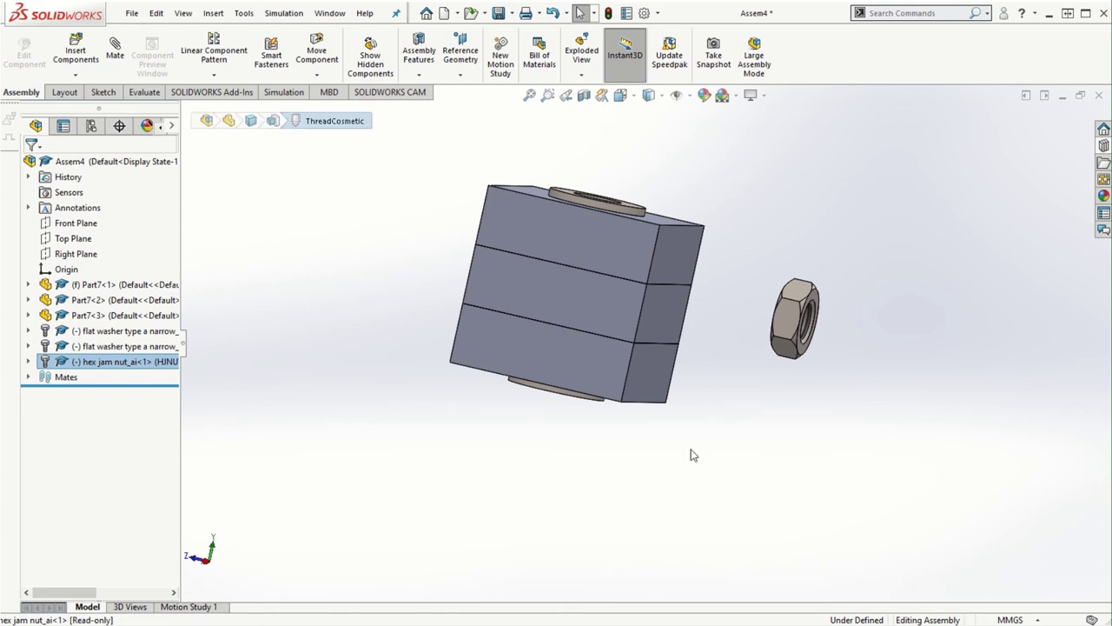
{"action": "left_click", "coordinate": [874, 368]}
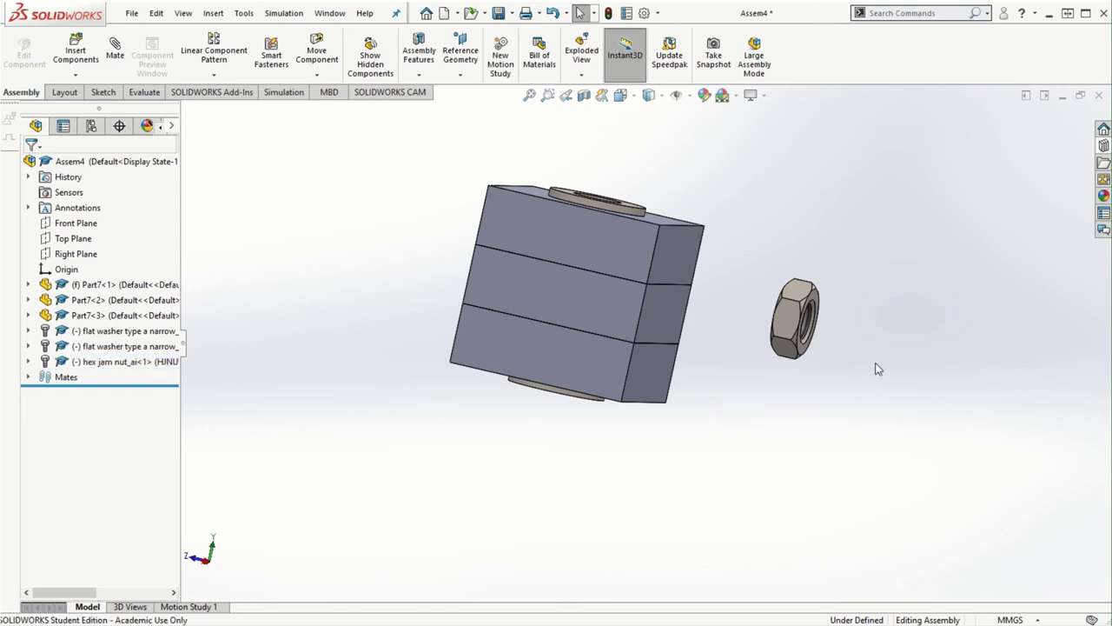
Step: Rotate the hex jam nut so that it lies flat like the washers and move it below the block stack
{"action": "left_click", "coordinate": [316, 74]}
{"action": "left_click", "coordinate": [344, 106]}
{"action": "left_click_drag", "start_coordinate": [816, 293], "coordinate": [993, 228]}
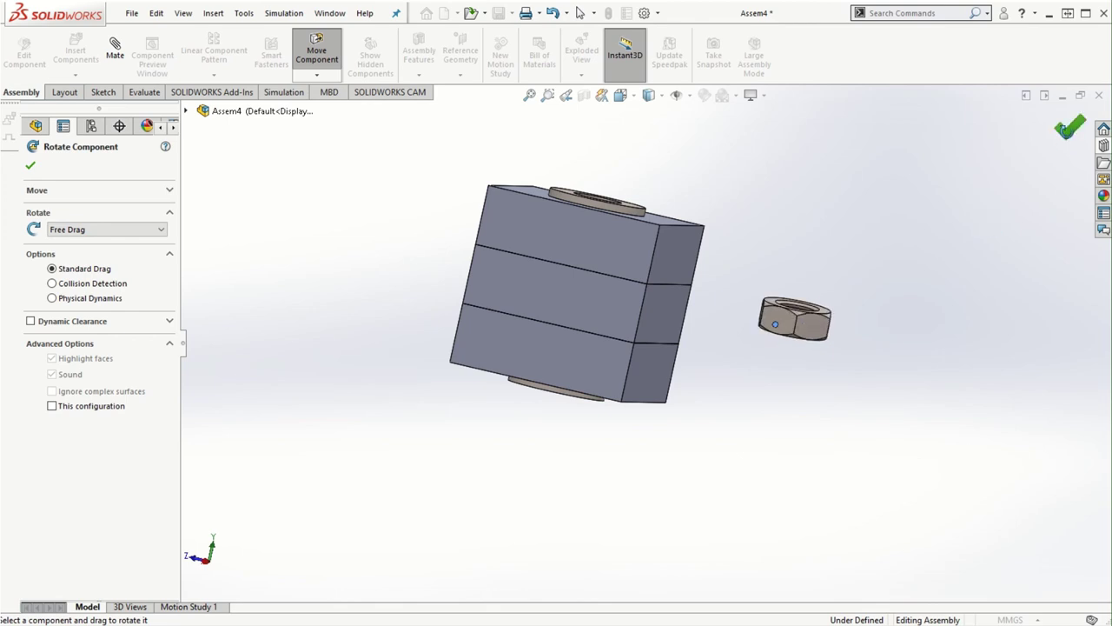
{"action": "left_click", "coordinate": [1070, 127]}
{"action": "left_click_drag", "start_coordinate": [810, 326], "coordinate": [550, 468]}
{"action": "left_click", "coordinate": [660, 462]}
Step: Add a concentric mate between the bottom block's hole and the hex jam nut's threaded bore
{"action": "middle_click_drag", "start_coordinate": [661, 462], "coordinate": [716, 379]}
{"action": "scroll", "coordinate": [582, 449], "scroll_direction": "down", "scroll_amount": 4}
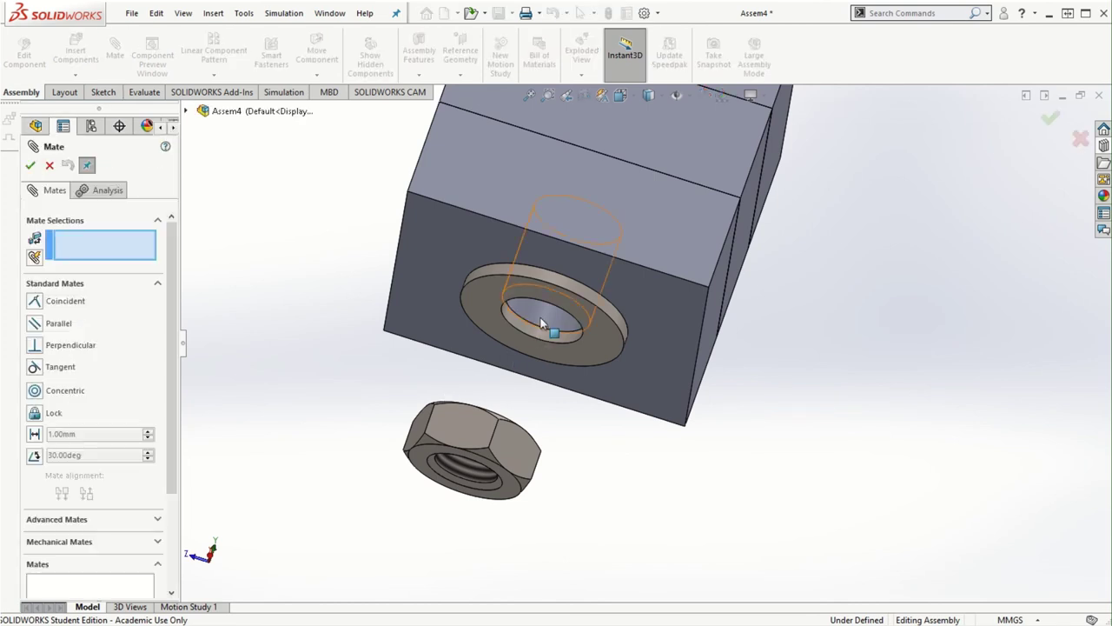
{"action": "left_click", "coordinate": [544, 322]}
{"action": "left_click", "coordinate": [473, 469]}
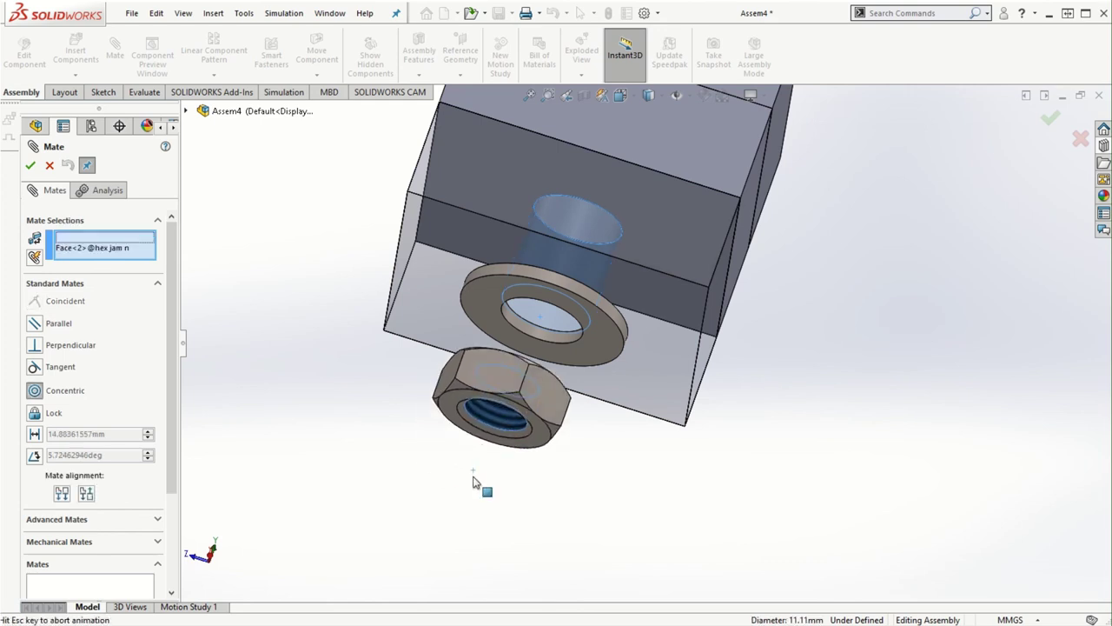
{"action": "left_click", "coordinate": [455, 499]}
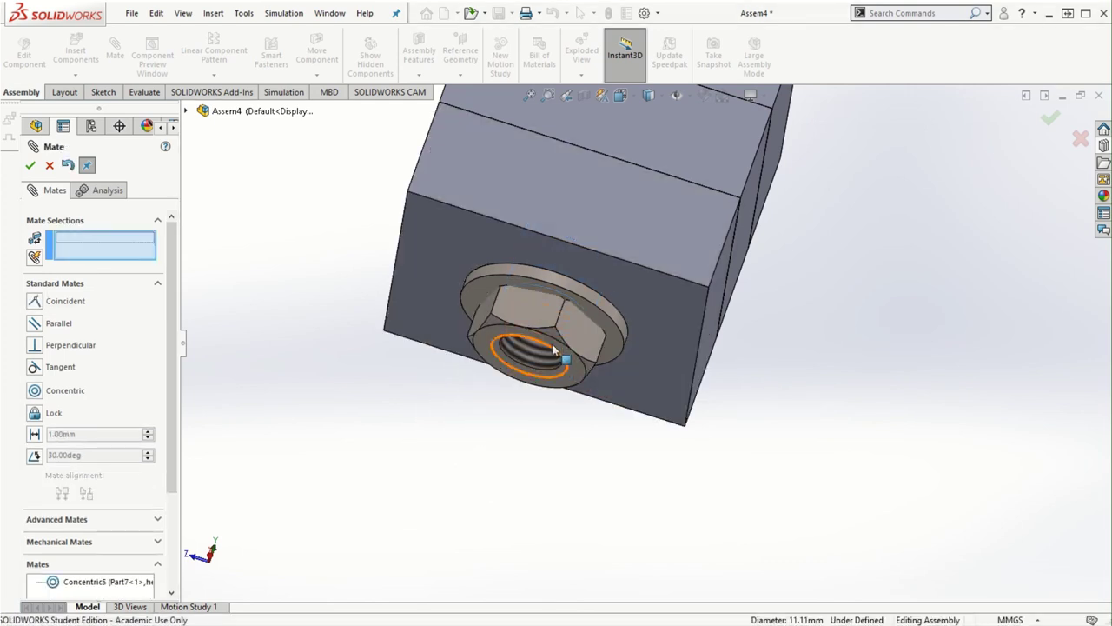
Step: Add a coincident mate between the lower washer's underside and the top face of the hex jam nut, and finish mating
{"action": "left_click_drag", "start_coordinate": [530, 349], "coordinate": [483, 502]}
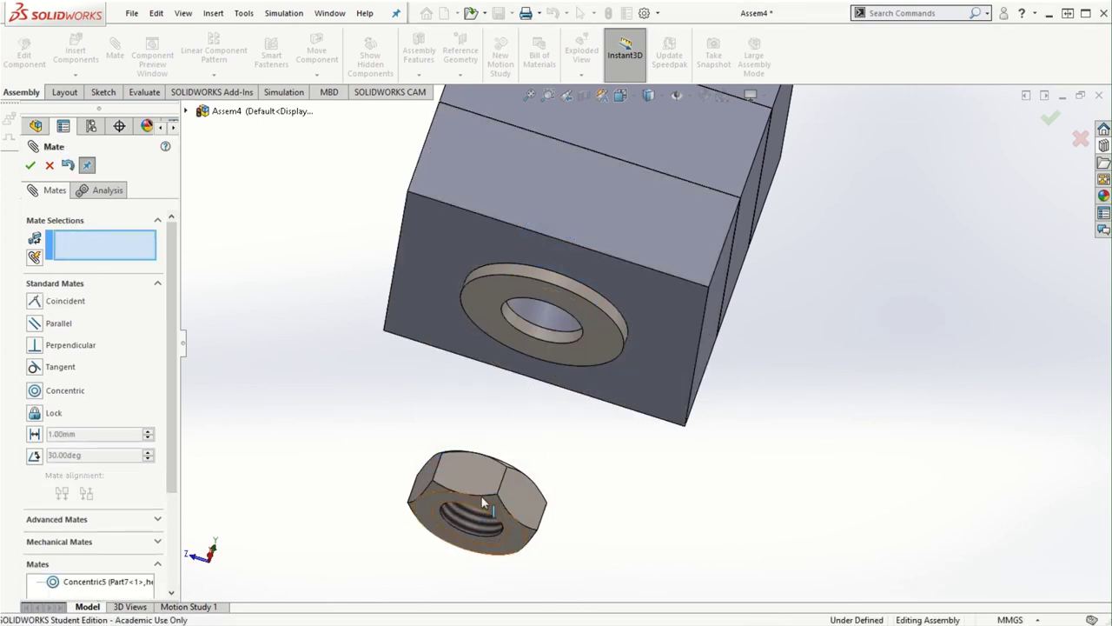
{"action": "left_click", "coordinate": [618, 355]}
{"action": "middle_click_drag", "start_coordinate": [782, 339], "coordinate": [749, 465]}
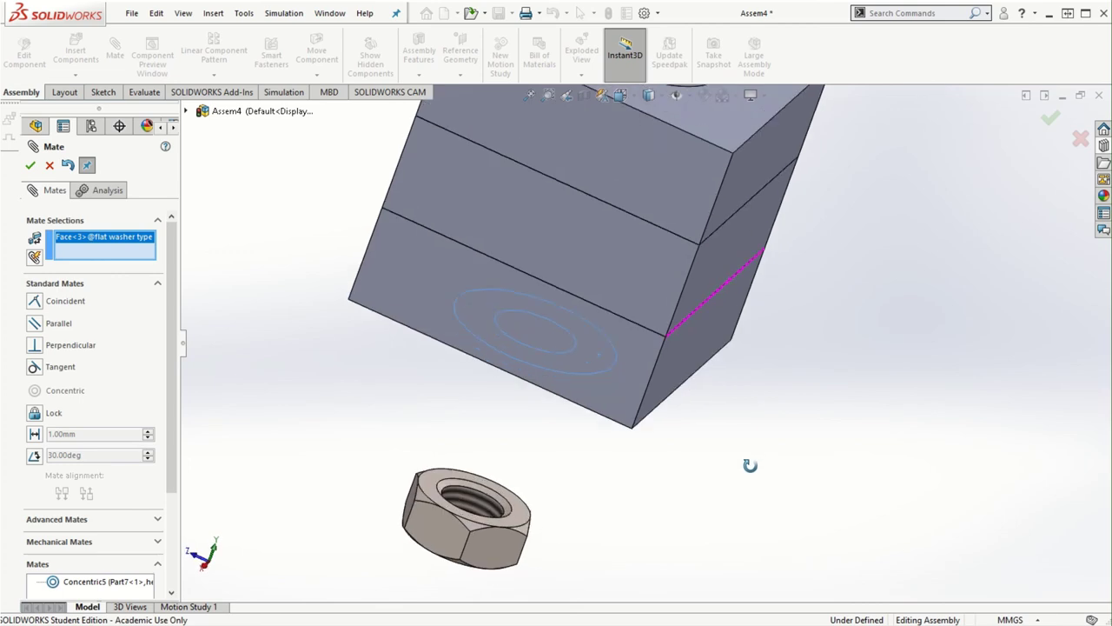
{"action": "left_click", "coordinate": [445, 491]}
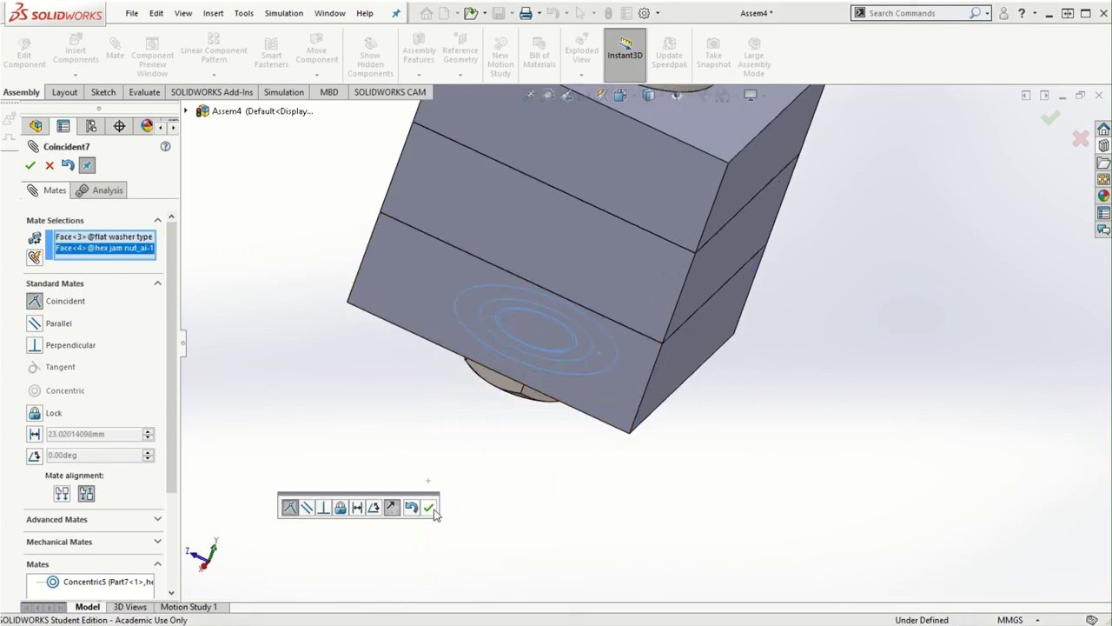
{"action": "left_click", "coordinate": [428, 509]}
{"action": "middle_click_drag", "start_coordinate": [707, 390], "coordinate": [655, 269]}
{"action": "scroll", "coordinate": [620, 190], "scroll_direction": "down", "scroll_amount": 3}
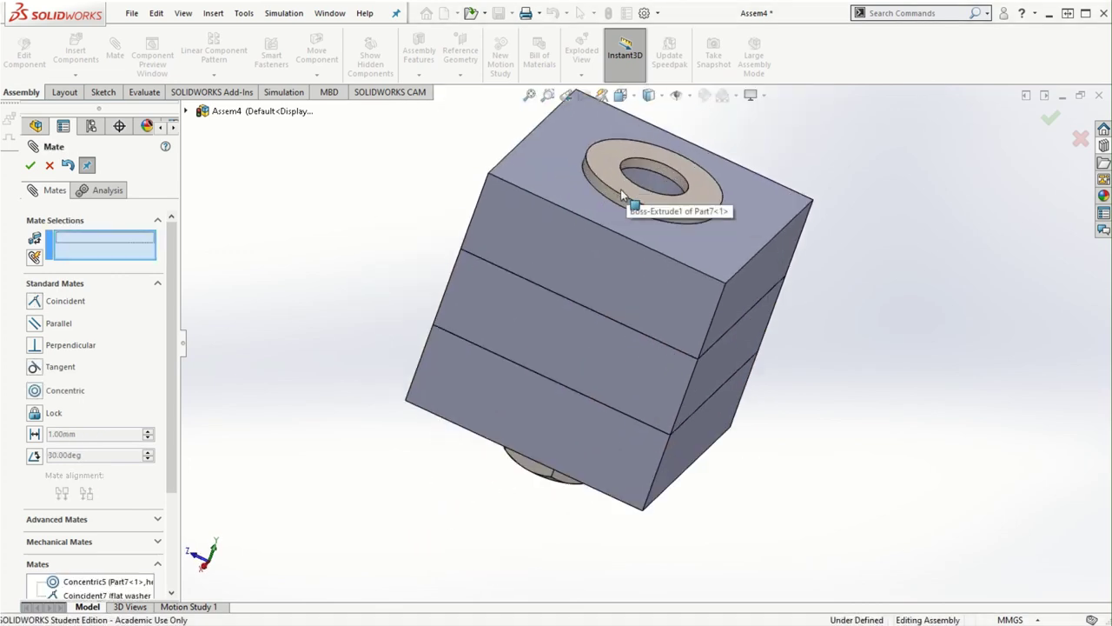
{"action": "left_click", "coordinate": [30, 165]}
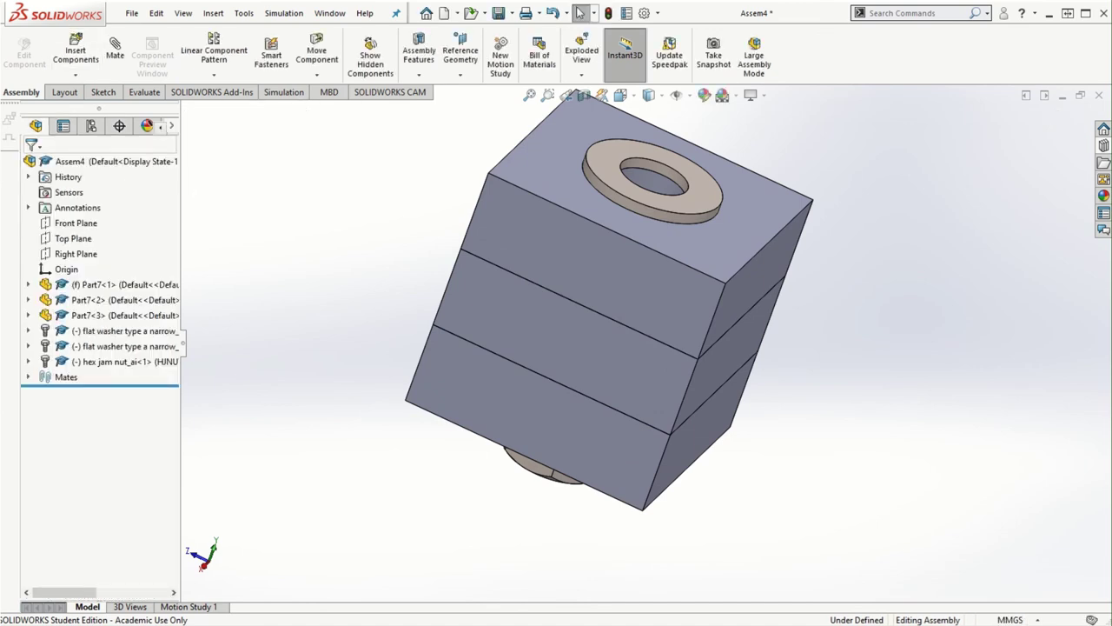
Step: Examine the stacked assembly from above and below, checking how the washers and the hex jam nut sit on the blocks
{"action": "middle_click_drag", "start_coordinate": [877, 330], "coordinate": [885, 270]}
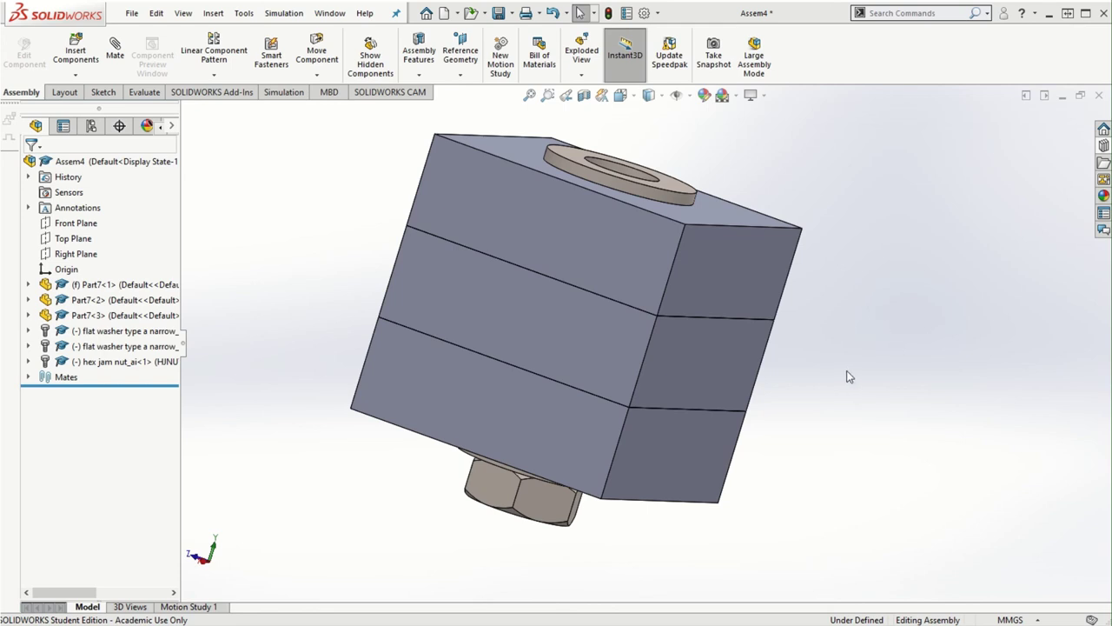
{"action": "middle_click_drag", "start_coordinate": [852, 362], "coordinate": [809, 431]}
{"action": "middle_click_drag", "start_coordinate": [686, 320], "coordinate": [884, 315]}
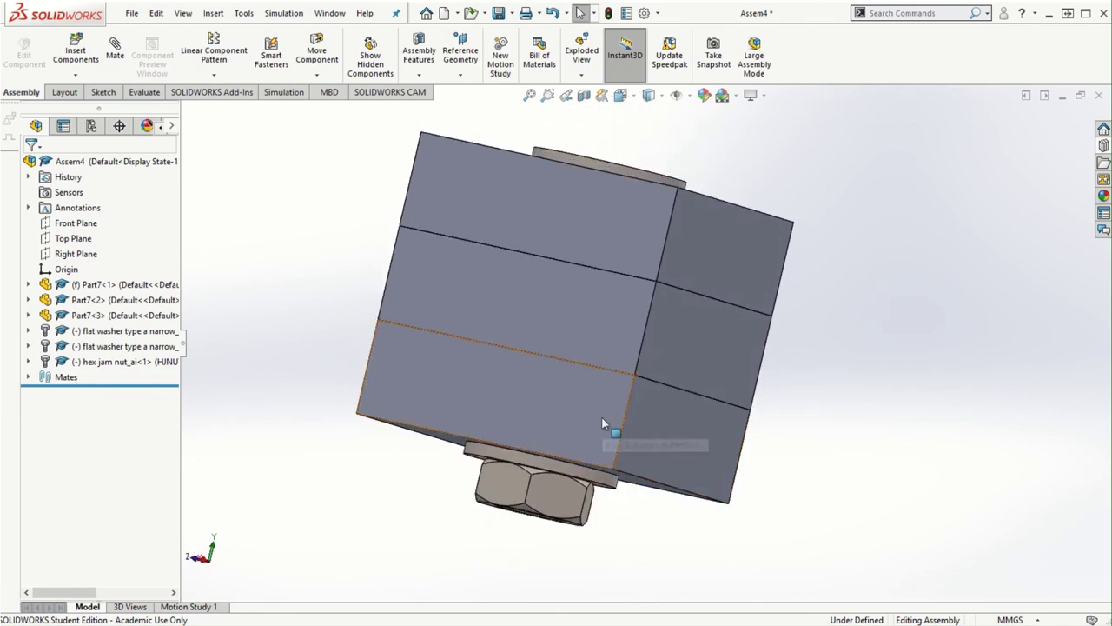
{"action": "scroll", "coordinate": [601, 415], "scroll_direction": "up", "scroll_amount": 3}
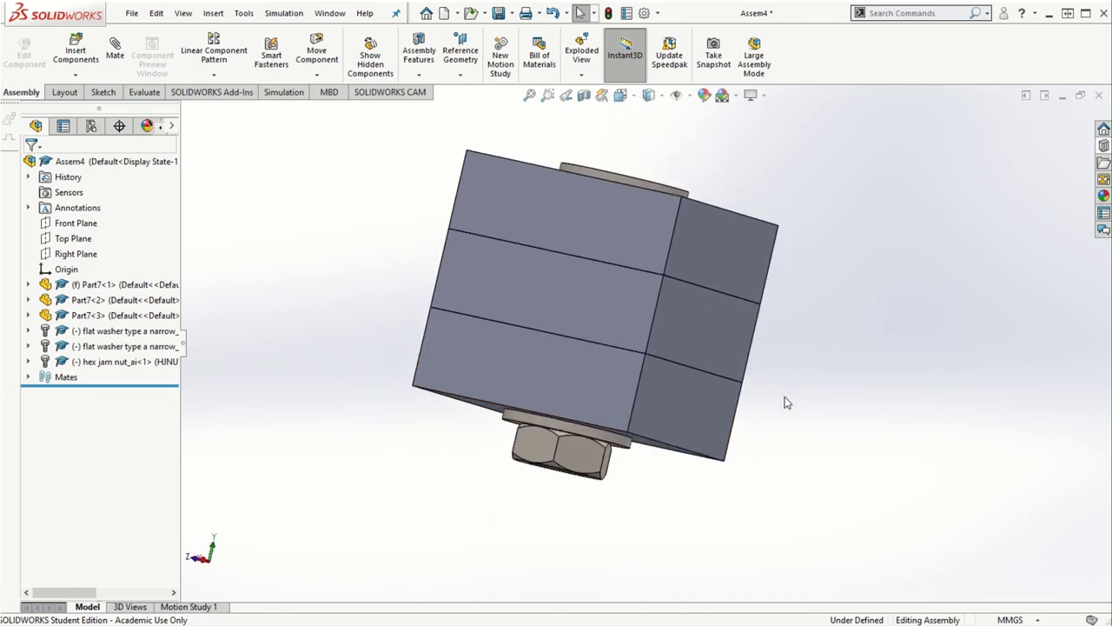
{"action": "middle_click_drag", "start_coordinate": [784, 403], "coordinate": [805, 437]}
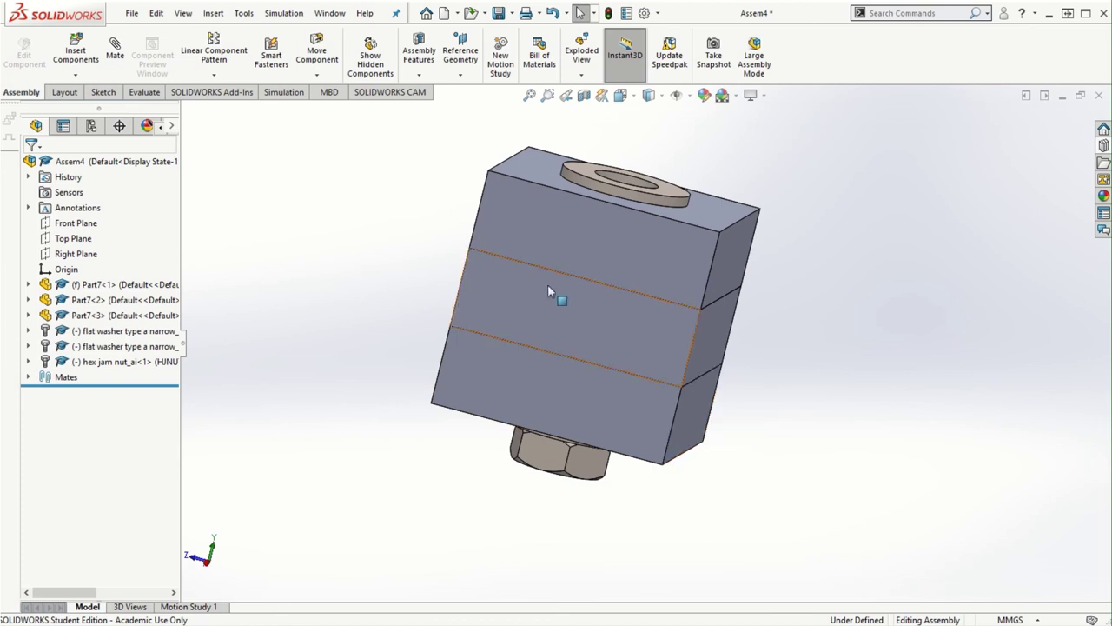
{"action": "middle_click_drag", "start_coordinate": [622, 362], "coordinate": [641, 375], "text": "ctrl"}
{"action": "middle_click_drag", "start_coordinate": [829, 365], "coordinate": [869, 382], "text": "shift"}
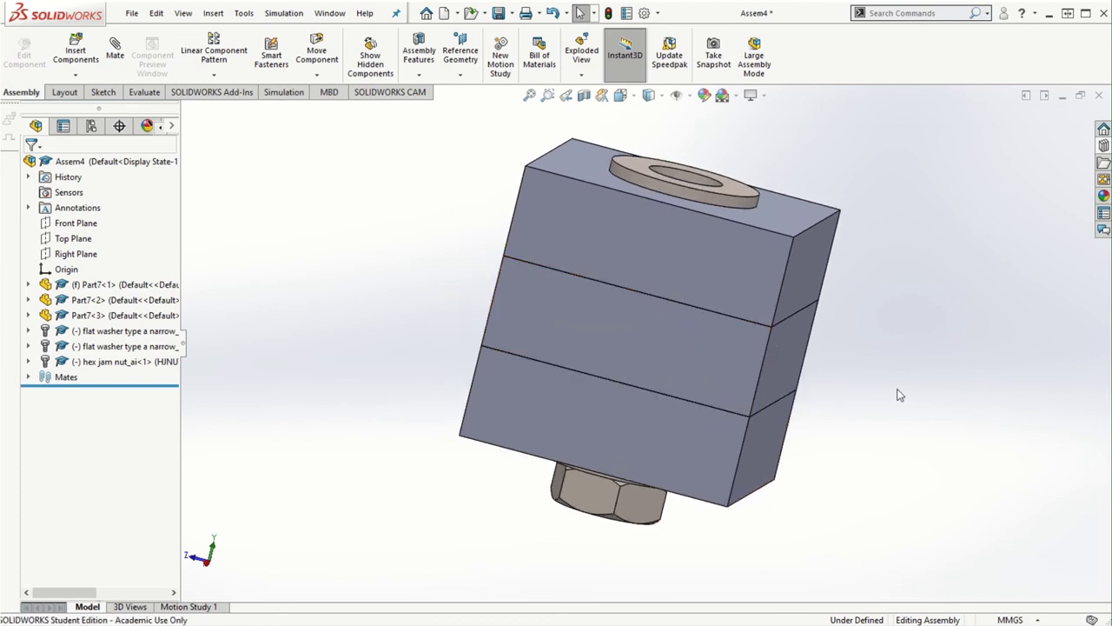
{"action": "mouse_move", "coordinate": [888, 416]}
{"action": "middle_mouse_down"}
{"action": "mouse_move", "coordinate": [871, 405]}
{"action": "mouse_move", "coordinate": [871, 415]}
{"action": "mouse_move", "coordinate": [891, 396]}
{"action": "middle_mouse_up"}
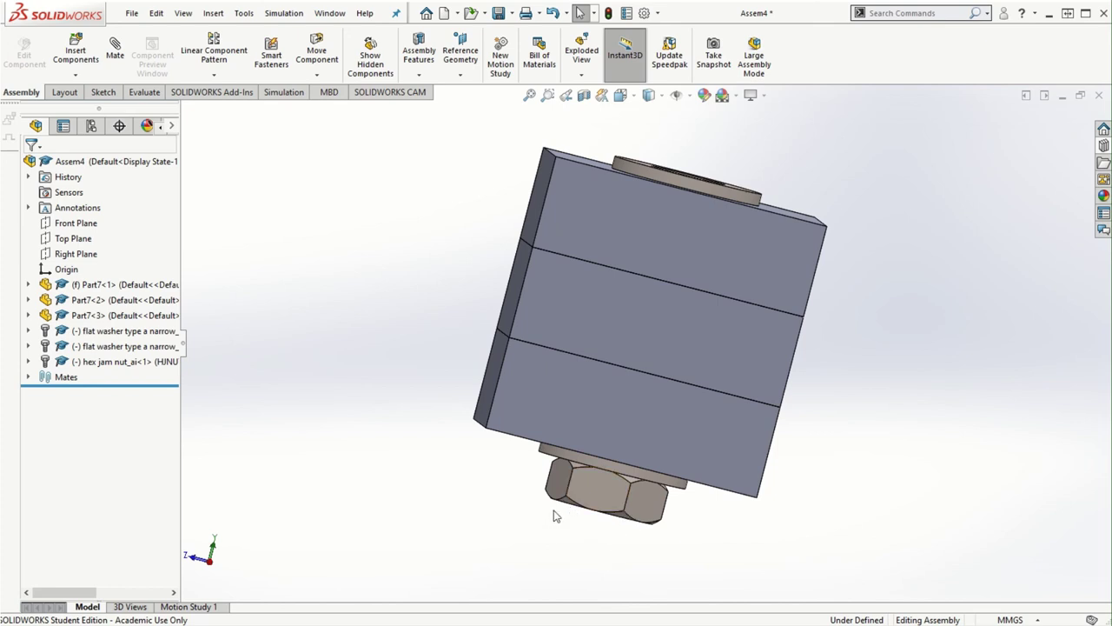
{"action": "middle_click_drag", "start_coordinate": [729, 519], "coordinate": [729, 472]}
{"action": "left_click", "coordinate": [729, 473]}
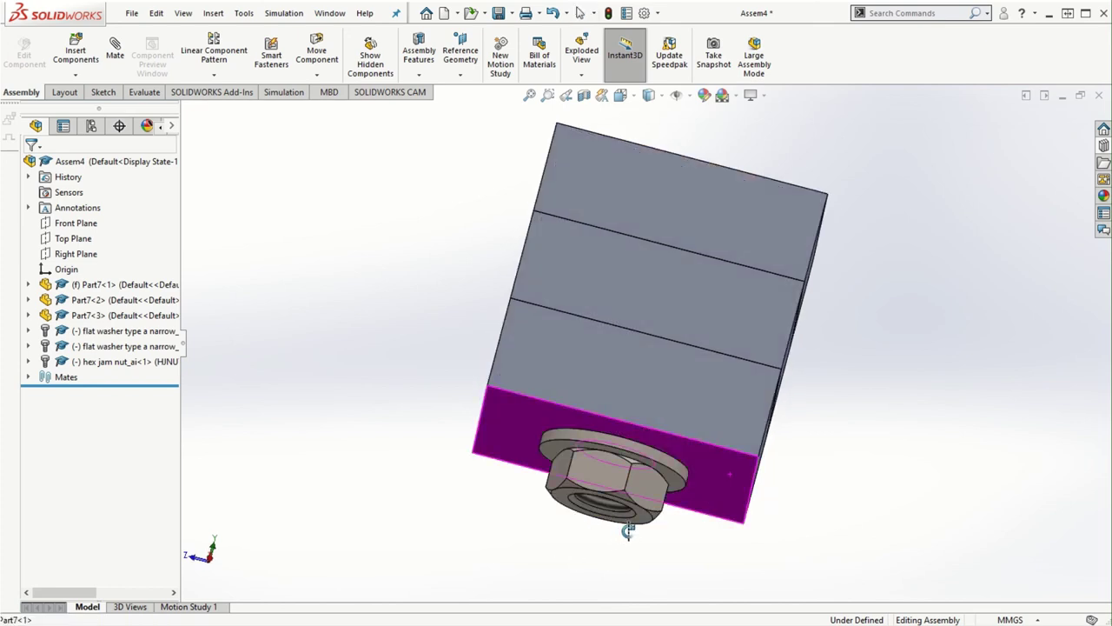
{"action": "left_click", "coordinate": [958, 461]}
{"action": "middle_click_drag", "start_coordinate": [958, 461], "coordinate": [797, 317]}
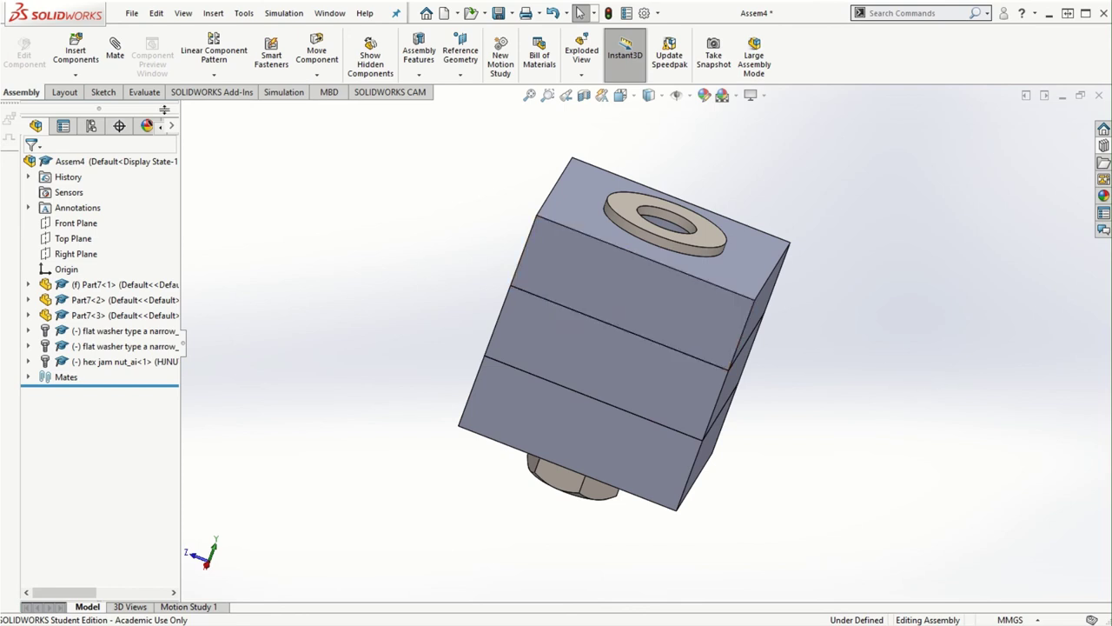
Step: Measure the distance between the upper washer's top face and the hex jam nut's bottom face
{"action": "left_click", "coordinate": [144, 92]}
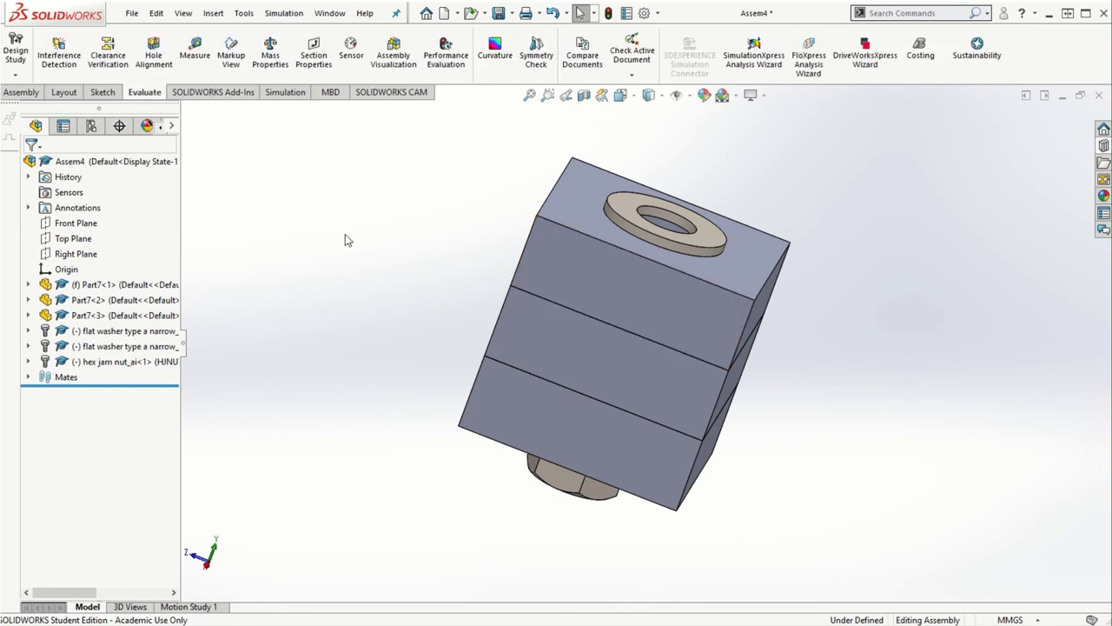
{"action": "left_click", "coordinate": [195, 58]}
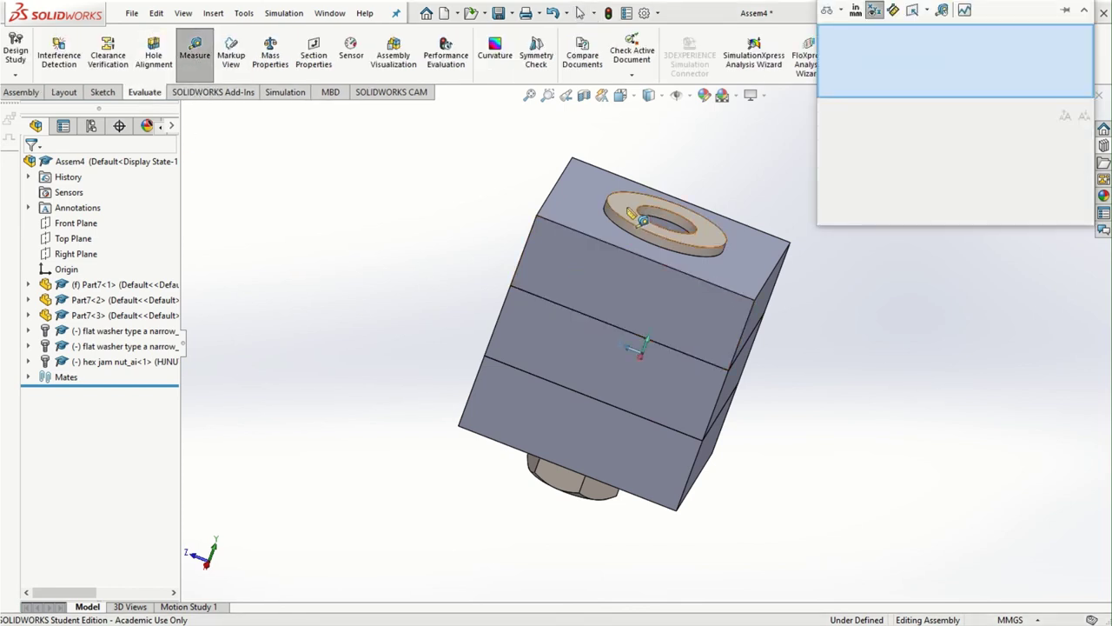
{"action": "left_click", "coordinate": [631, 215]}
{"action": "middle_click_drag", "start_coordinate": [857, 509], "coordinate": [869, 348]}
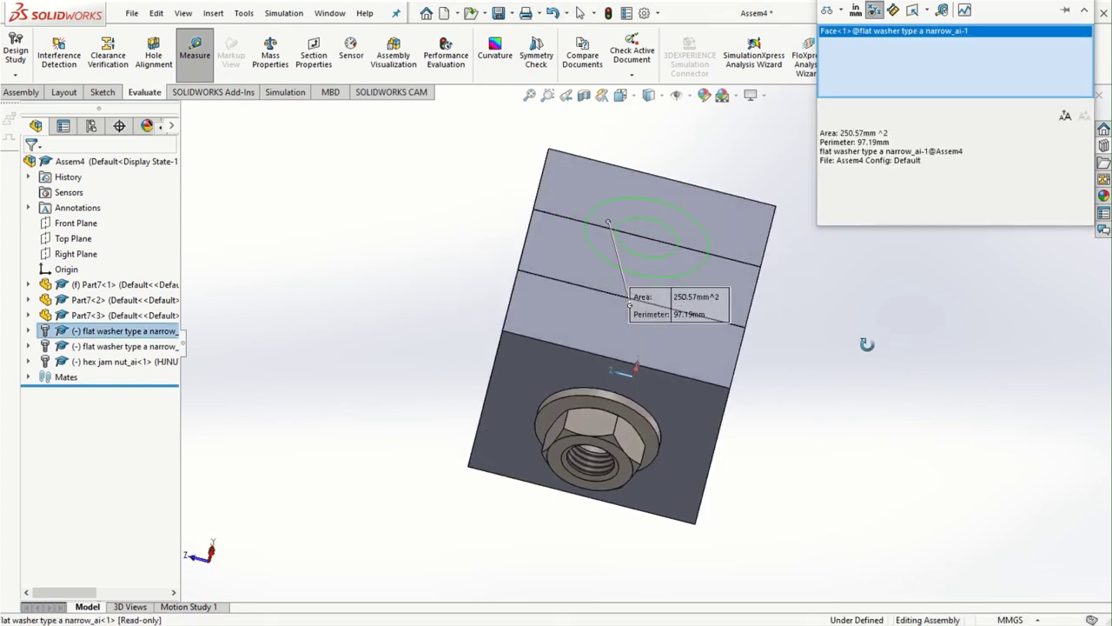
{"action": "left_click", "coordinate": [618, 481]}
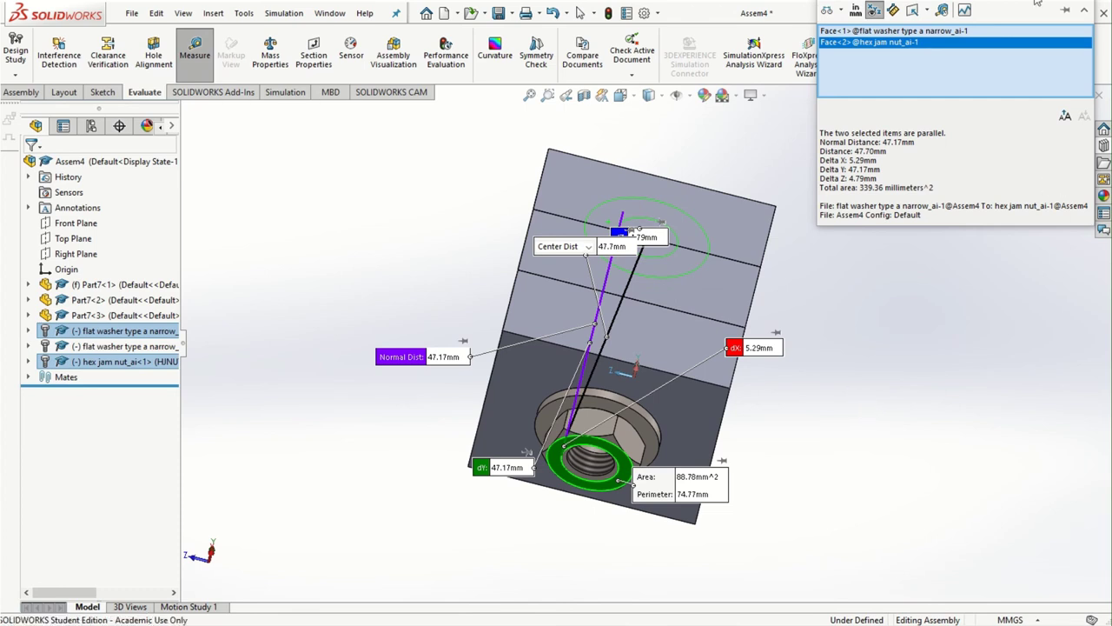
{"action": "left_click", "coordinate": [940, 382]}
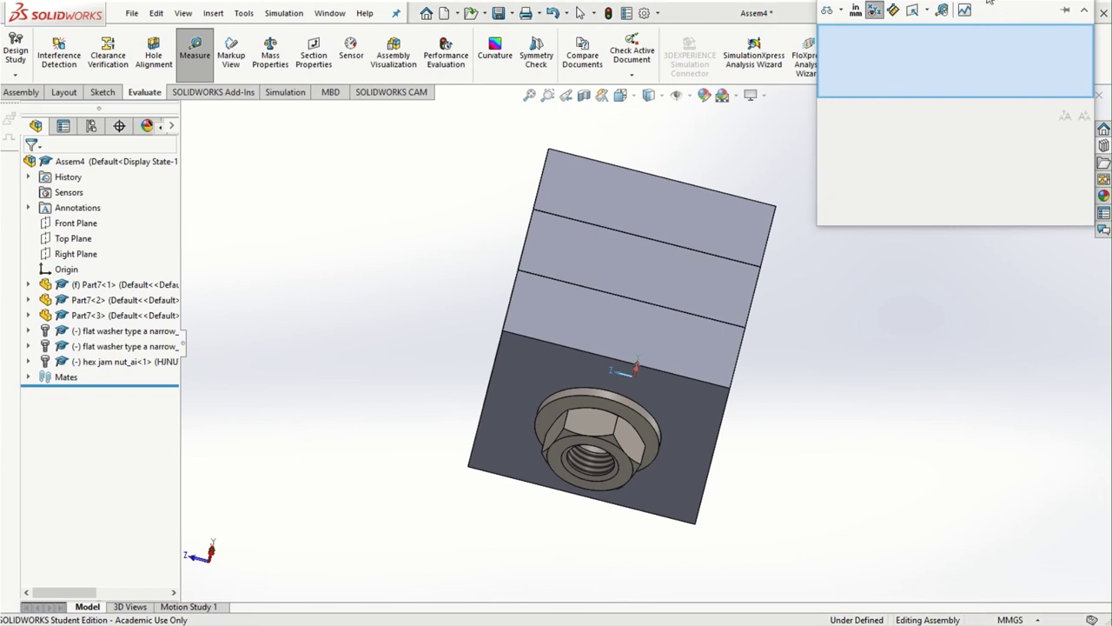
Step: Close the measurement and set the assembly's unit system to IPS (inch, pound, second)
{"action": "left_click_drag", "start_coordinate": [990, 2], "coordinate": [968, 184]}
{"action": "left_click", "coordinate": [1079, 191]}
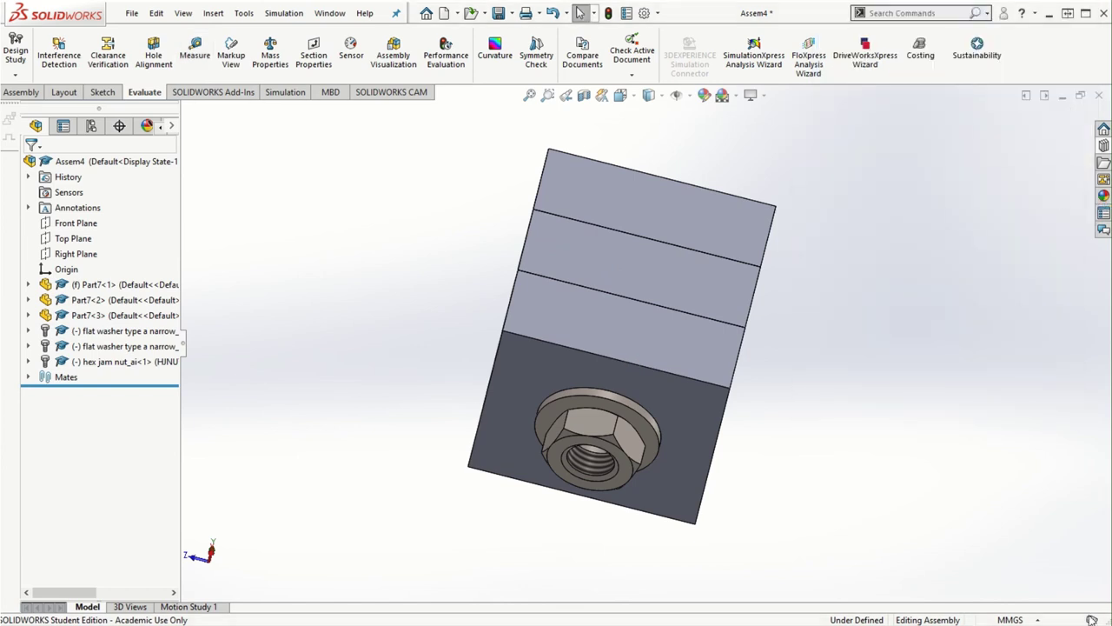
{"action": "left_click", "coordinate": [1014, 619]}
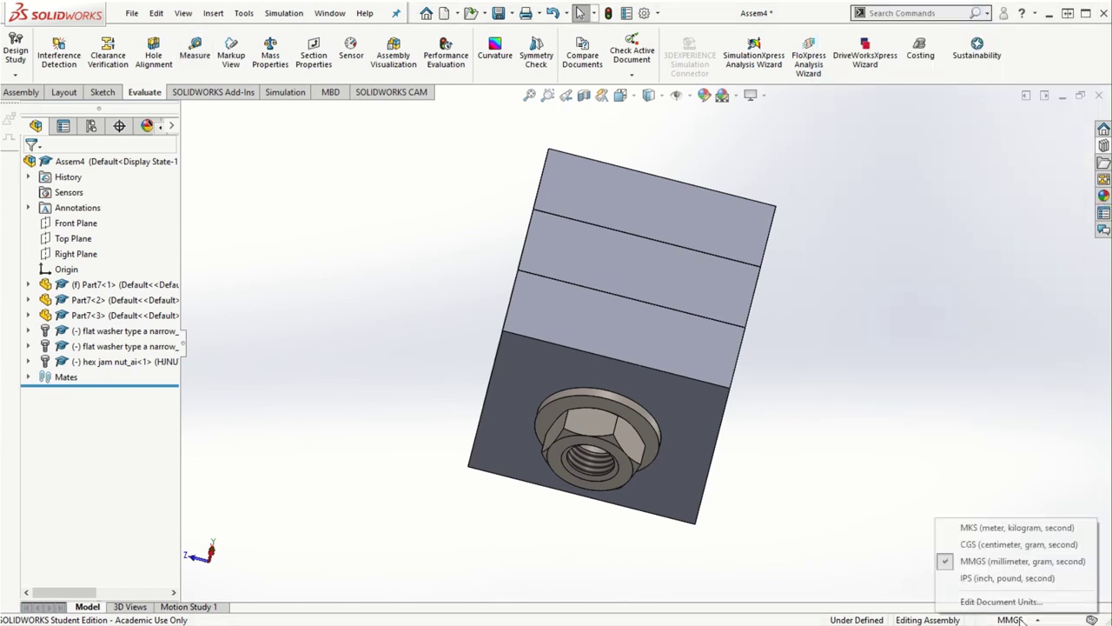
{"action": "left_click", "coordinate": [1006, 577]}
{"action": "right_click", "coordinate": [859, 300]}
{"action": "left_click", "coordinate": [810, 419]}
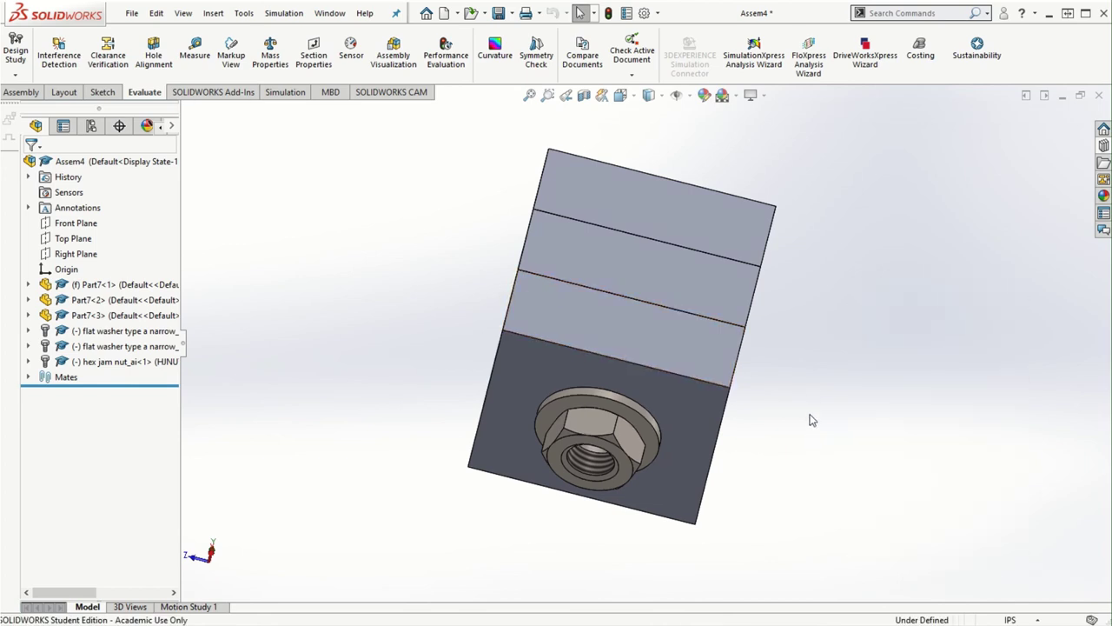
Step: Measure the normal distance in inches from the upper washer's top face to the hex jam nut's bottom face, and close the measurement
{"action": "left_click", "coordinate": [194, 53]}
{"action": "left_click", "coordinate": [626, 216]}
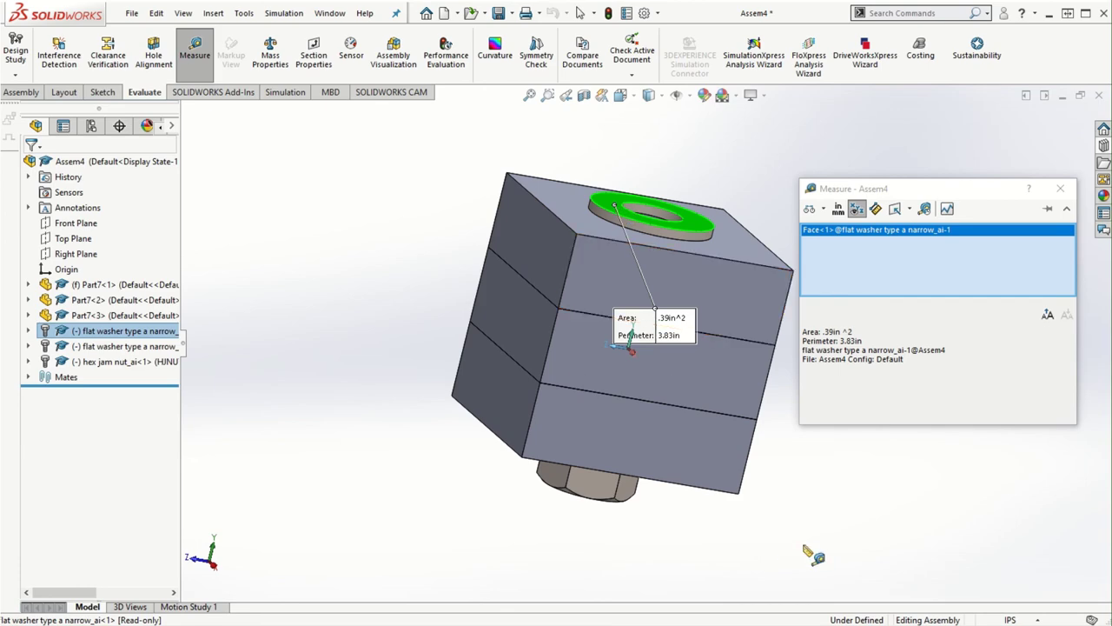
{"action": "middle_click_drag", "start_coordinate": [805, 547], "coordinate": [792, 476]}
{"action": "left_click", "coordinate": [617, 502]}
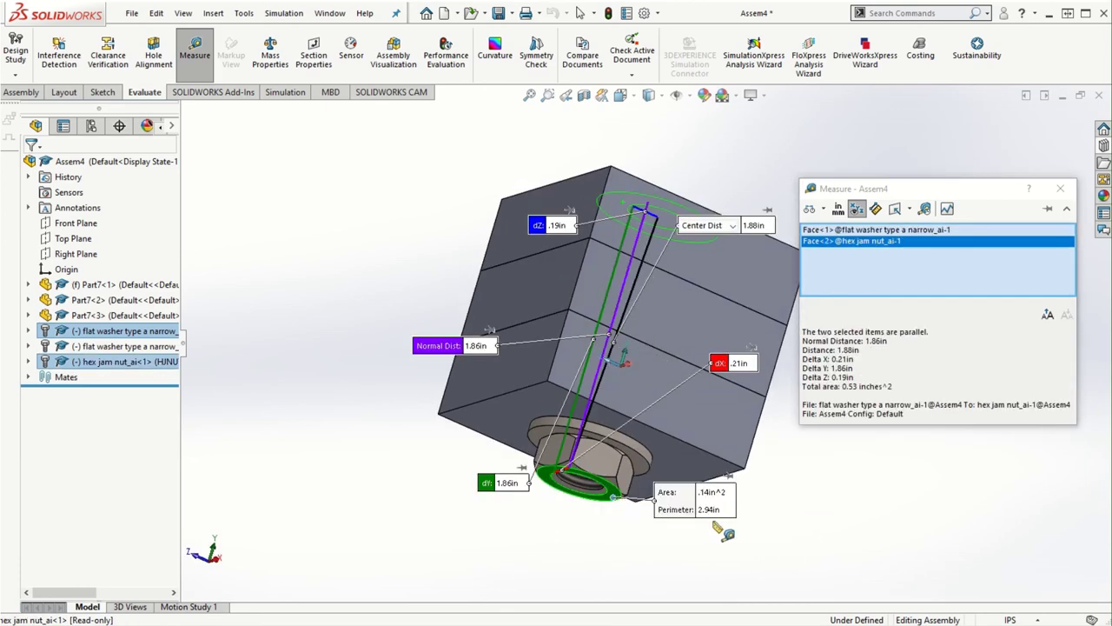
{"action": "middle_click_drag", "start_coordinate": [841, 514], "coordinate": [794, 560]}
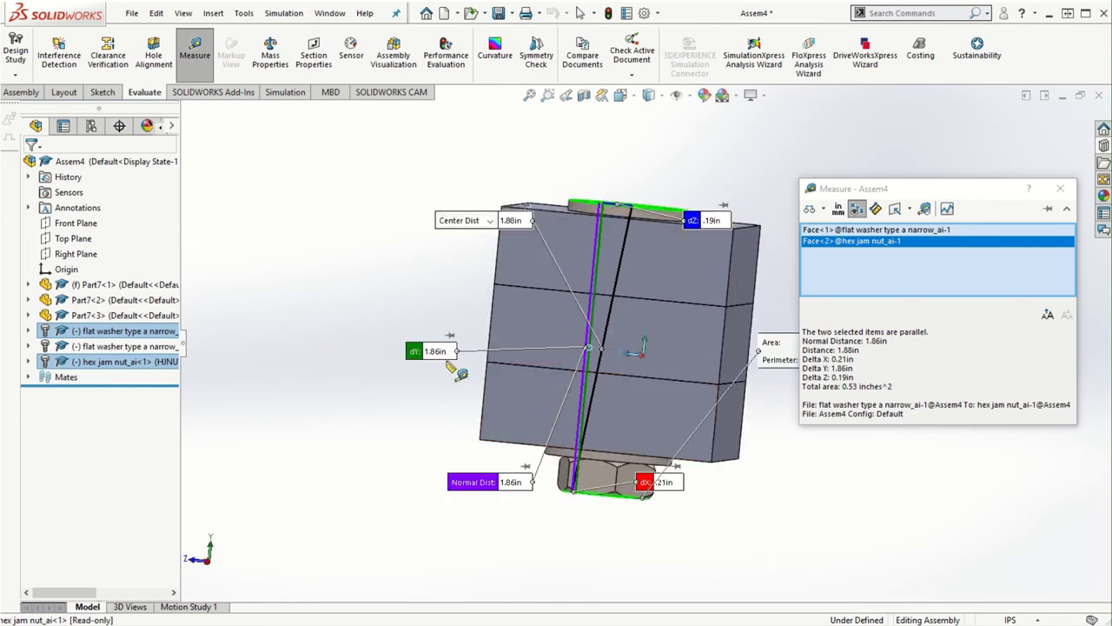
{"action": "left_click_drag", "start_coordinate": [476, 483], "coordinate": [320, 248]}
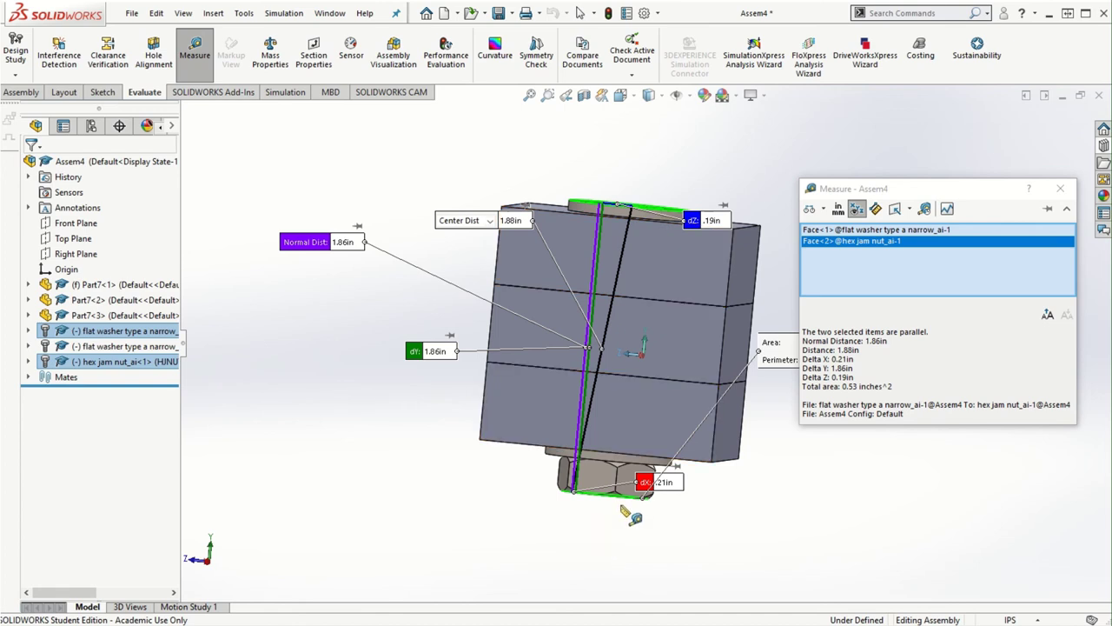
{"action": "left_click", "coordinate": [1060, 189]}
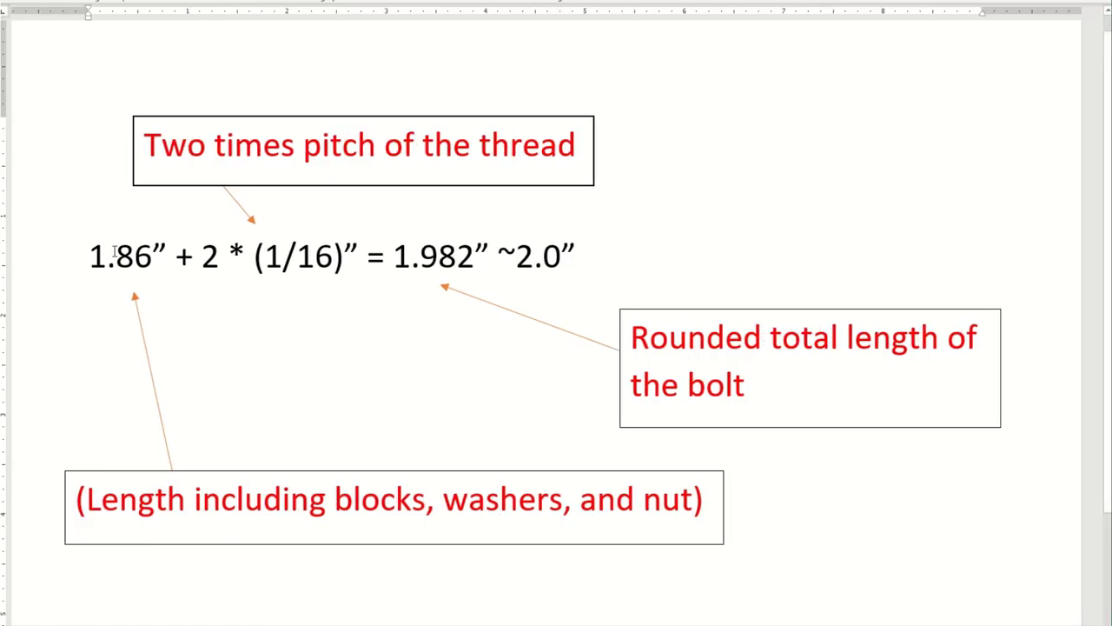
Step: Switch to the bolt length calculation document and highlight the thread pitch term (1/16) in the formula
{"action": "left_click_drag", "start_coordinate": [92, 255], "coordinate": [345, 260]}
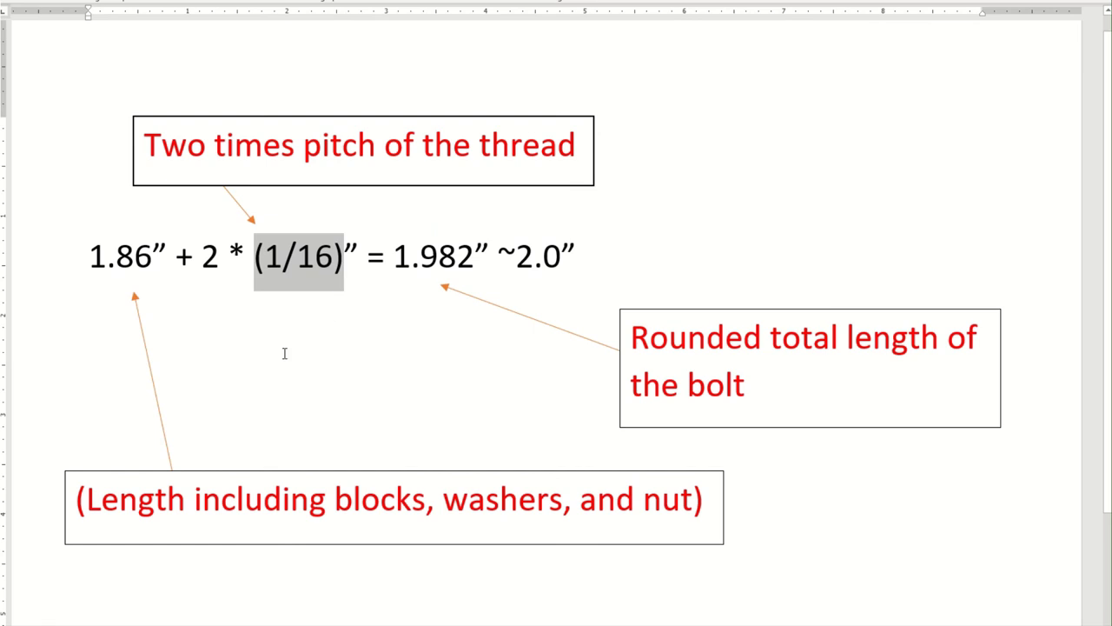